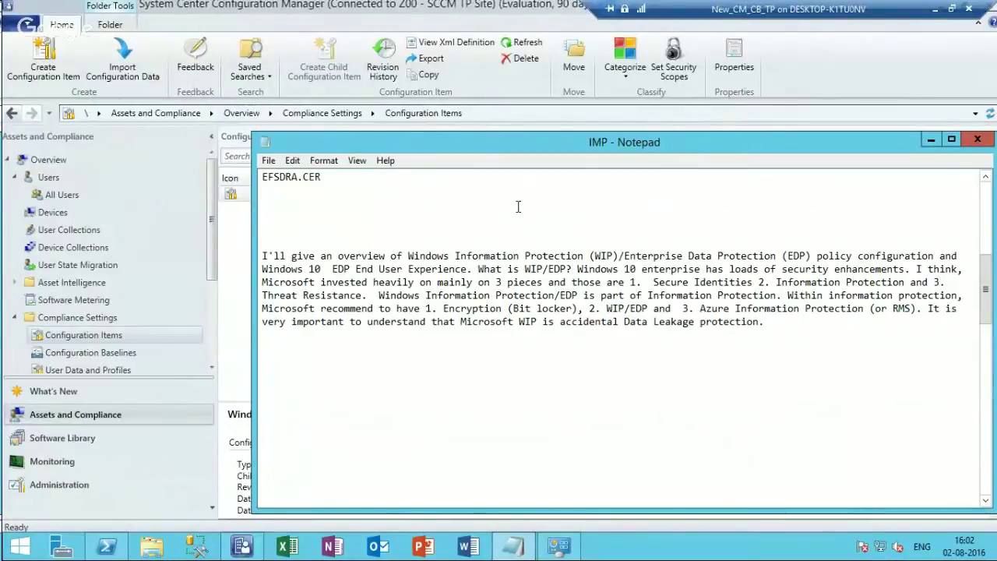
Read through the Windows Information Protection overview in the IMP notes, highlighting key phrases on policy configuration and end user experience
click(263, 244)
drag(454, 244, 620, 256)
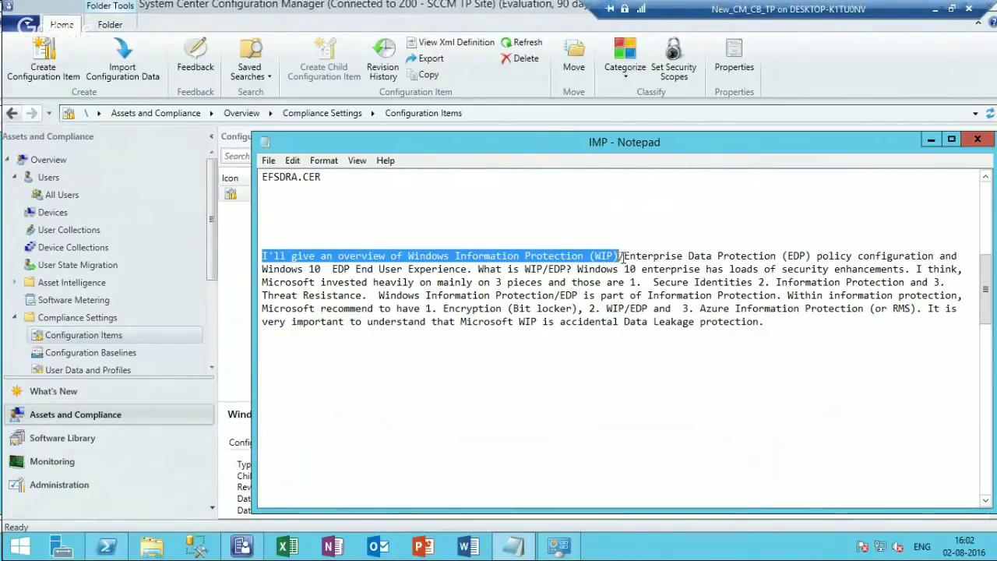
click(623, 256)
drag(623, 256, 810, 256)
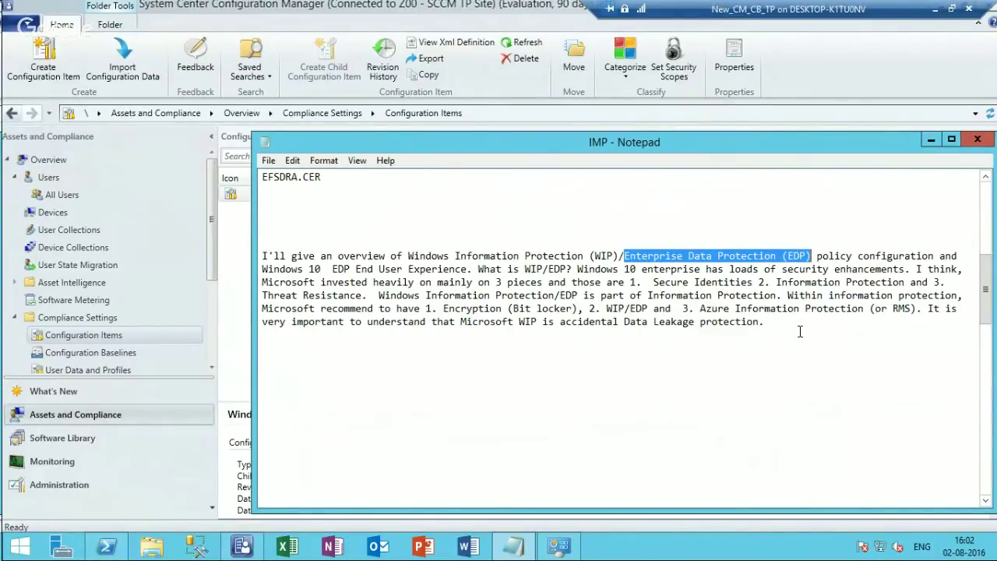
drag(408, 255, 624, 256)
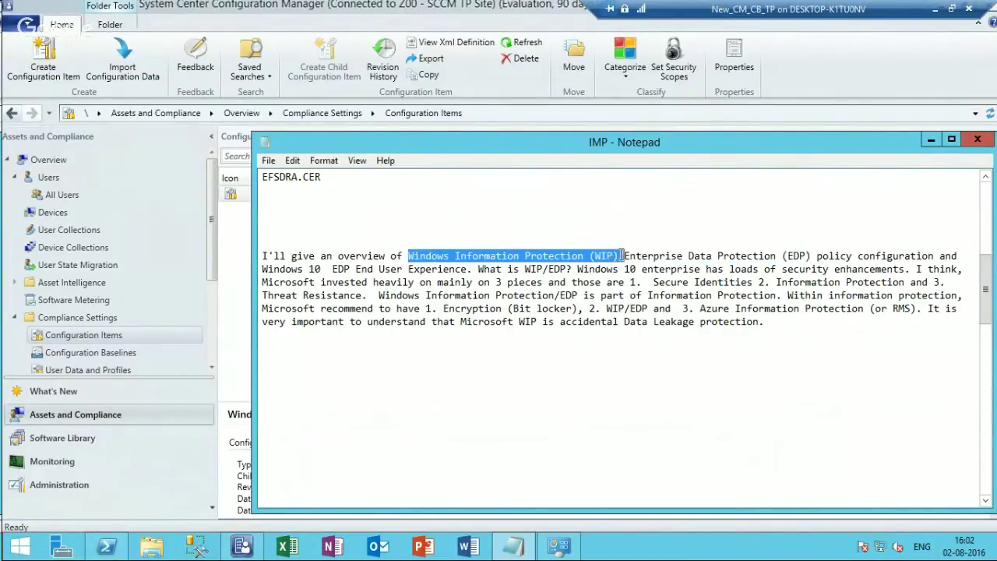
click(754, 327)
drag(811, 255, 934, 256)
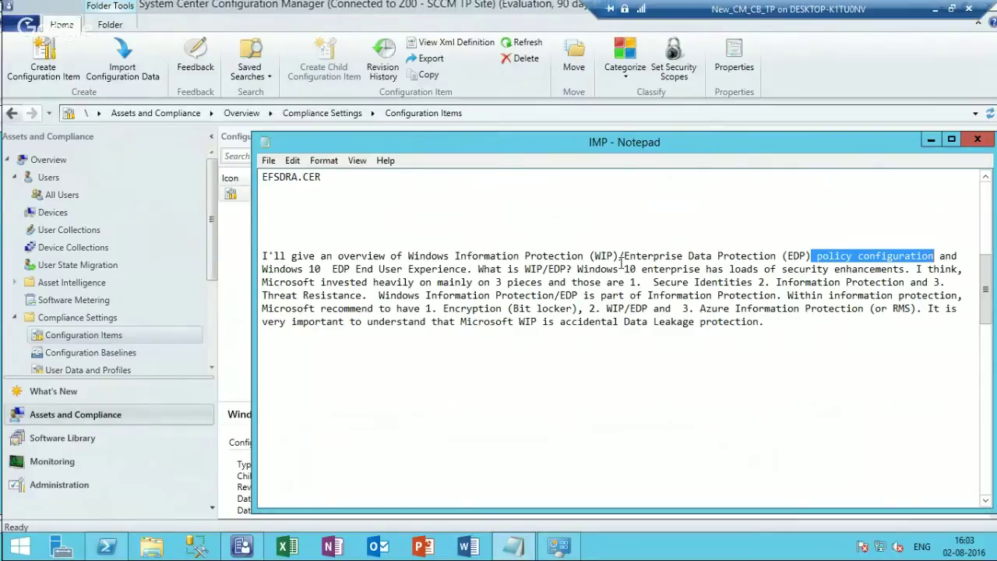
drag(468, 270, 263, 271)
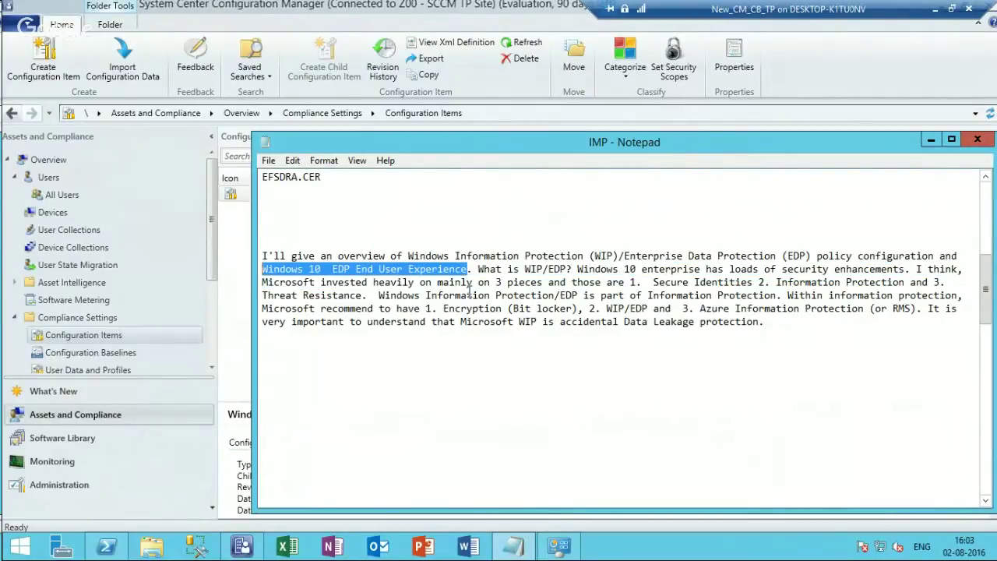
click(768, 324)
mouse_move(767, 324)
mouse_down()
mouse_move(644, 324)
mouse_move(768, 324)
mouse_up()
shift+click(922, 309)
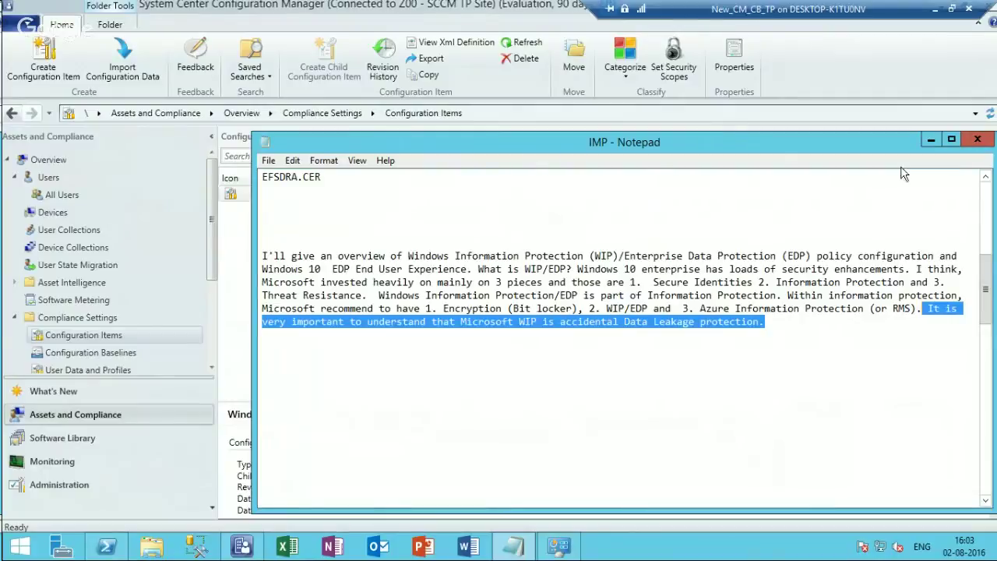
click(930, 140)
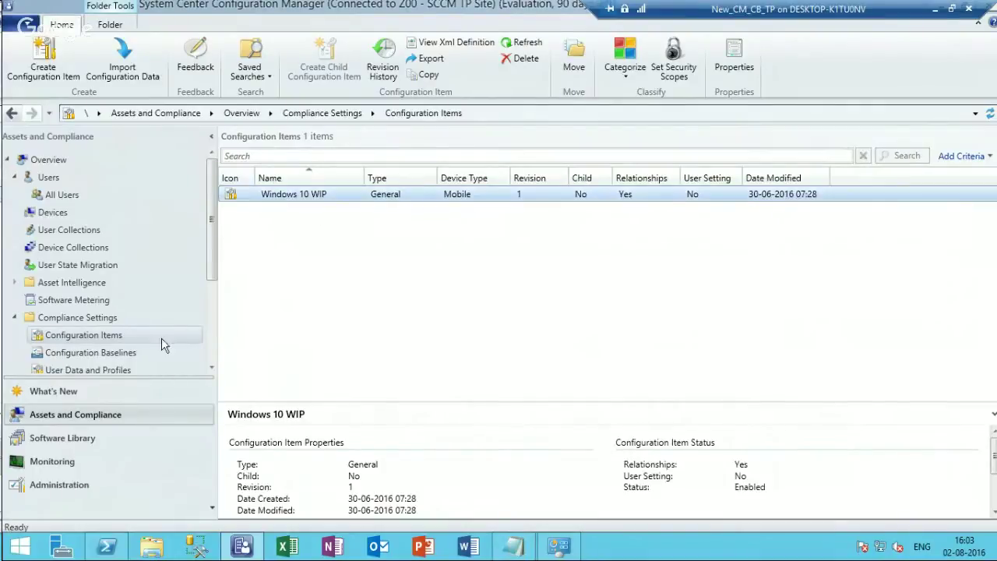
Start a new configuration item named "Windows 10 WIP 1607" for Windows 8.1 and Windows 10 devices managed without the Configuration Manager client
right_click(109, 333)
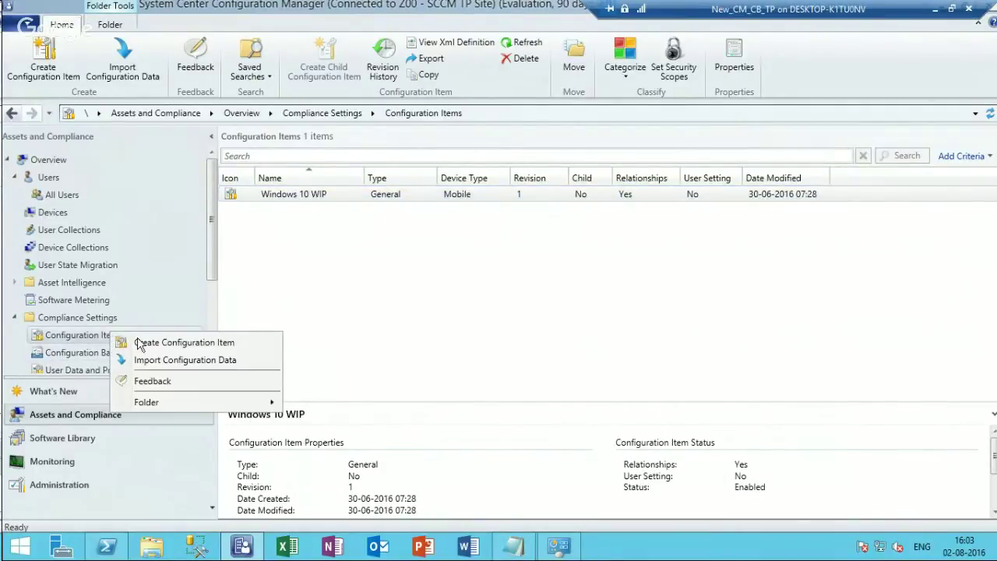
click(152, 344)
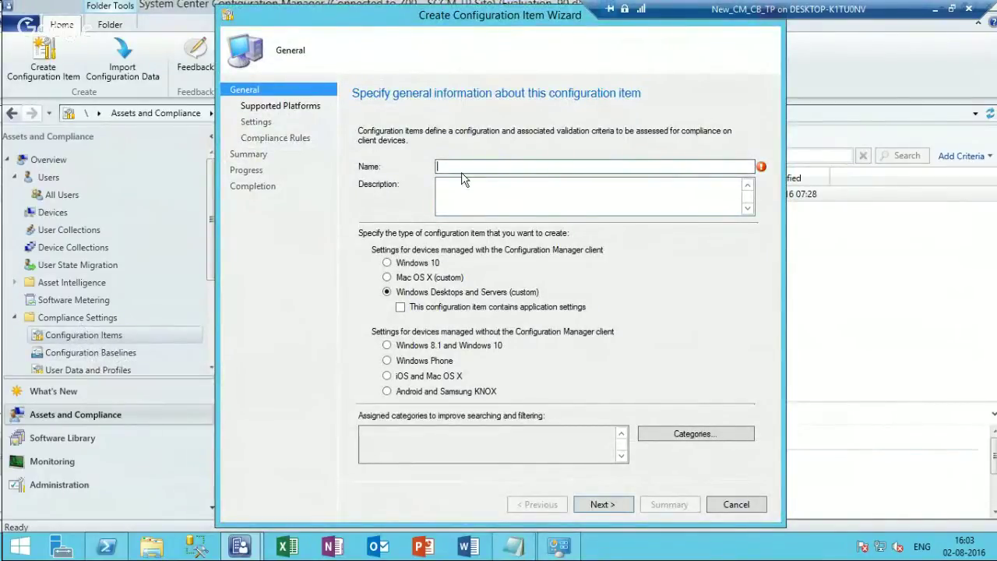
text(Windows 10)
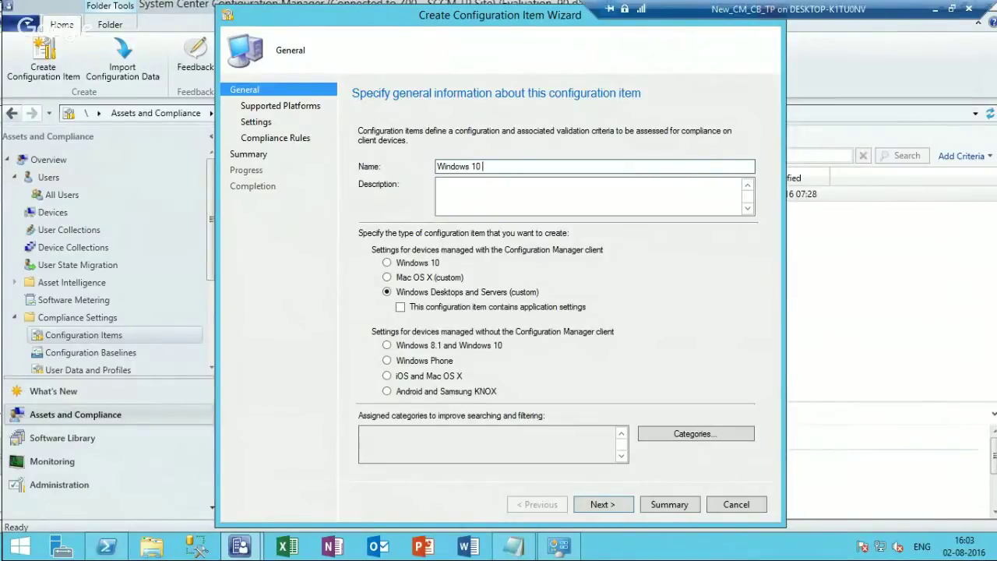
text( Wi)
click(387, 346)
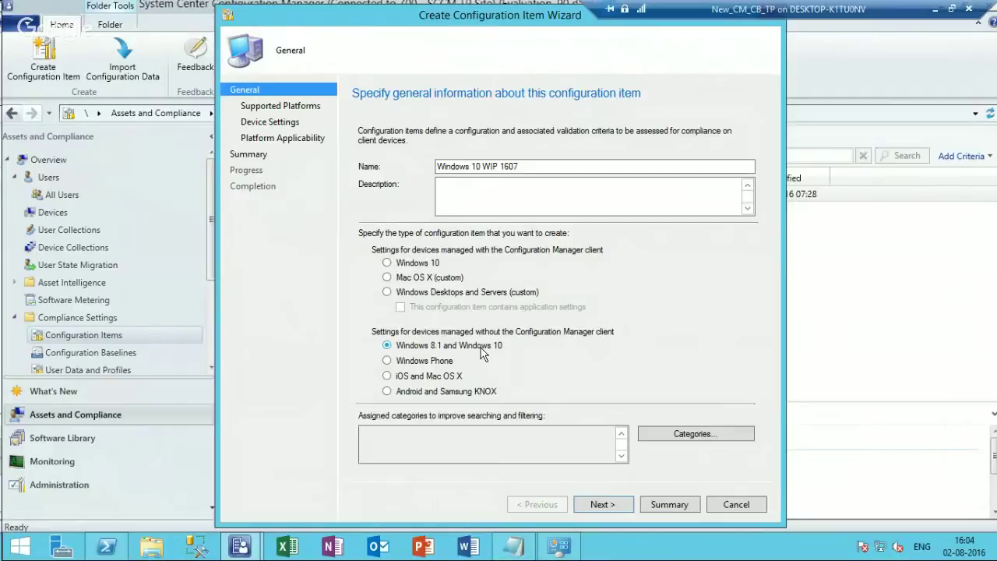
click(611, 506)
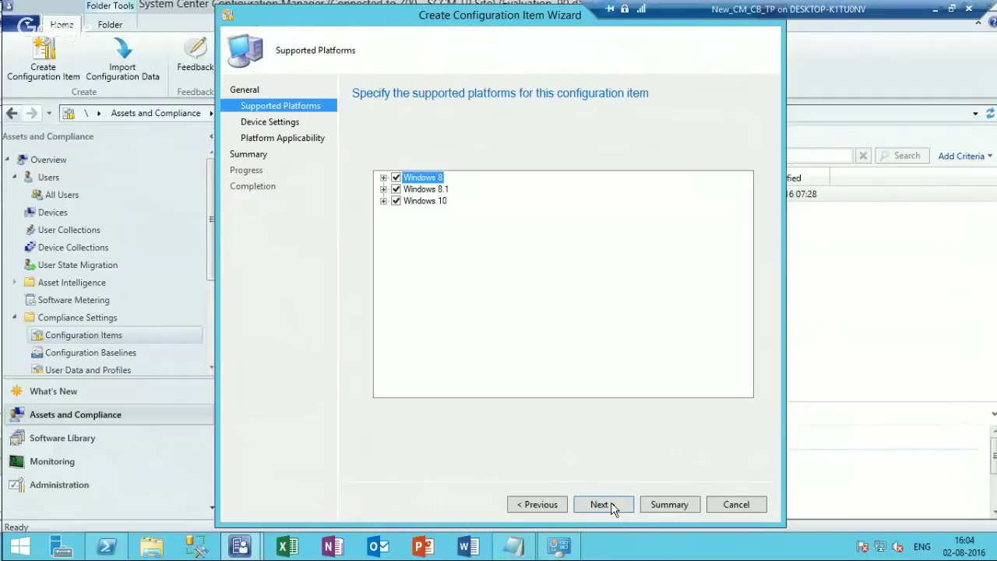
Limit the configuration item's supported platforms to All Windows 10 (64-bit) only
click(396, 178)
click(396, 189)
click(396, 201)
click(383, 201)
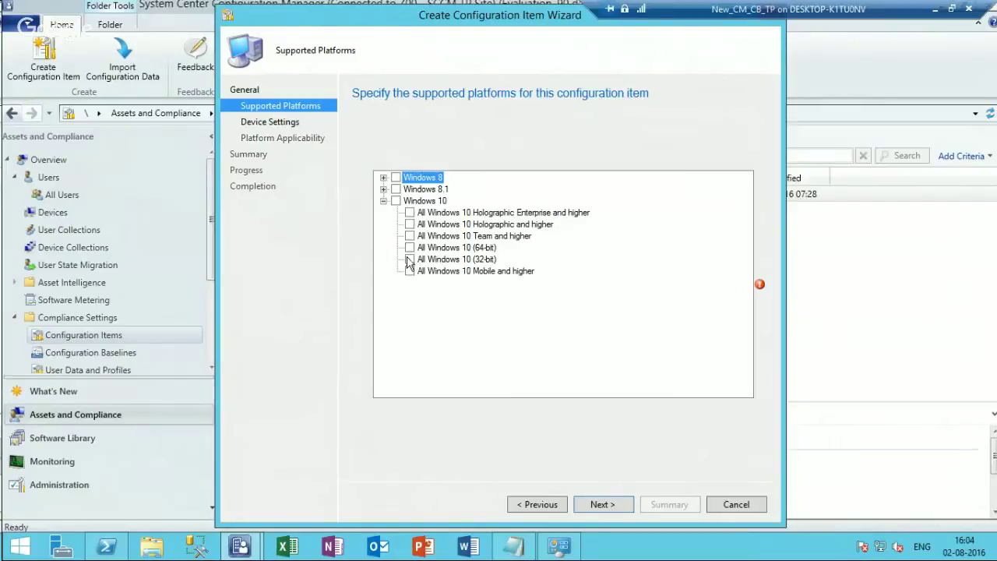
click(409, 247)
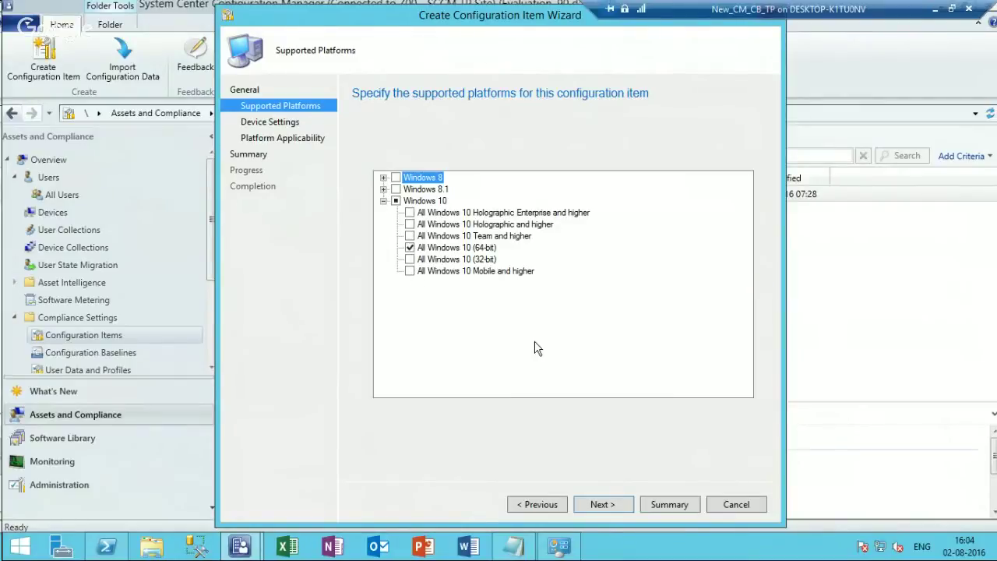
click(602, 504)
Select the Windows Information Protection device setting group and proceed to its settings
scroll(582, 252, down, 2)
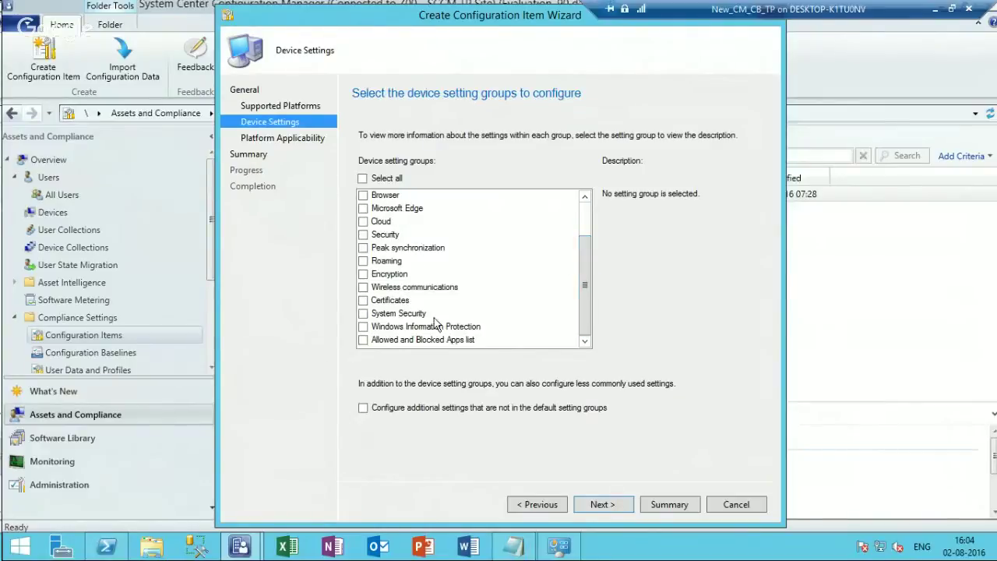
click(362, 327)
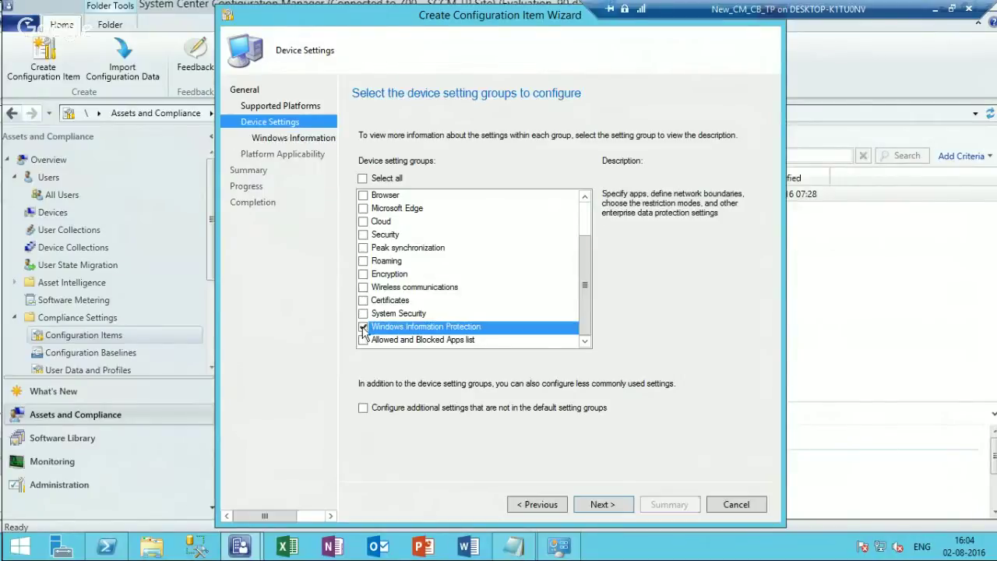
click(600, 505)
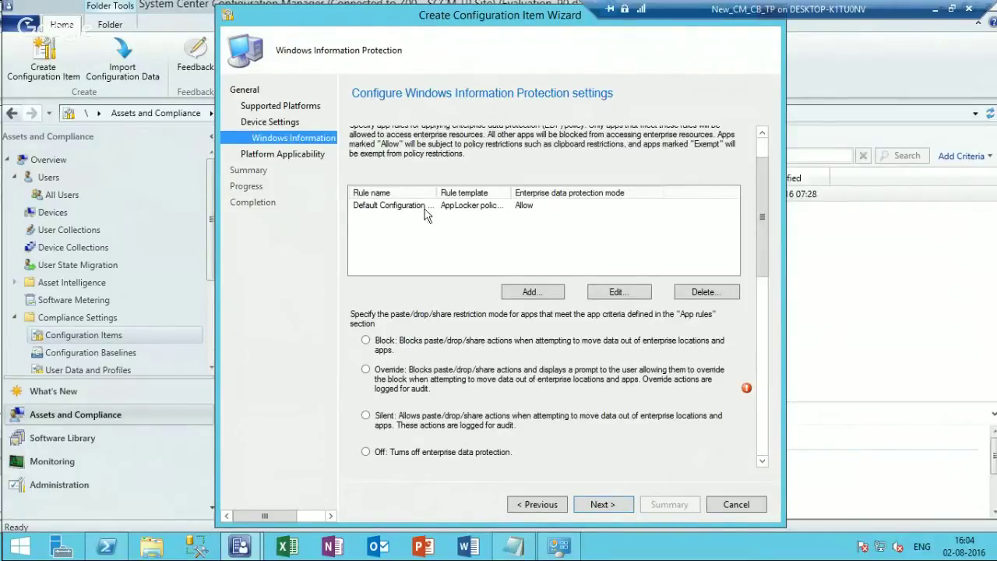
Begin a new app rule and name it "Notepad", copying the name from the IMP notes
drag(760, 228, 764, 171)
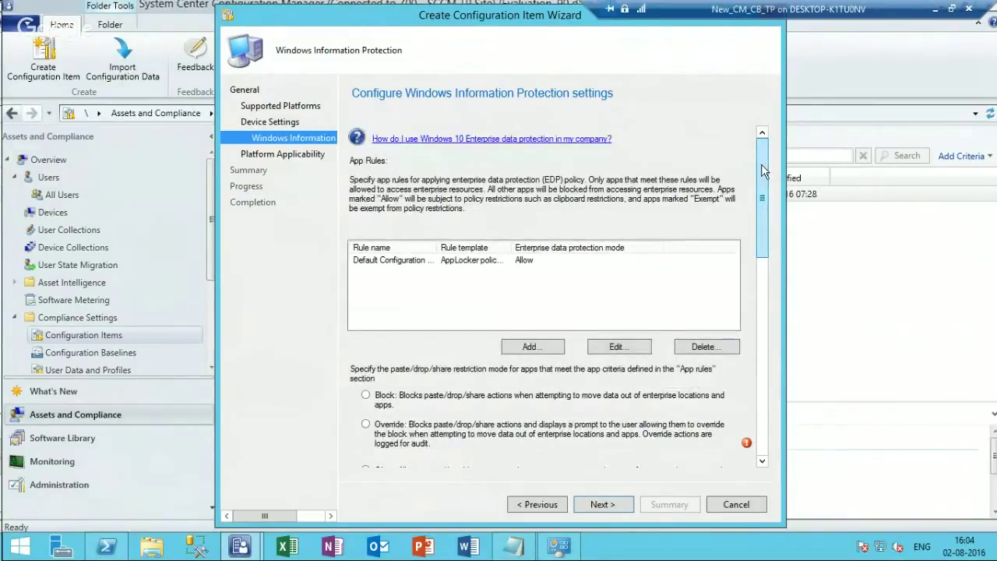
click(537, 346)
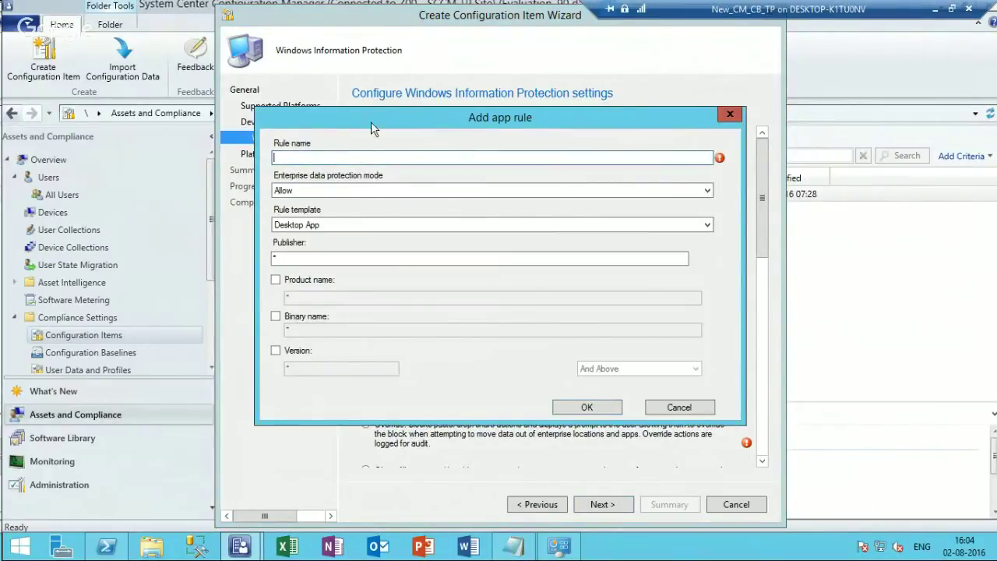
drag(371, 121, 502, 114)
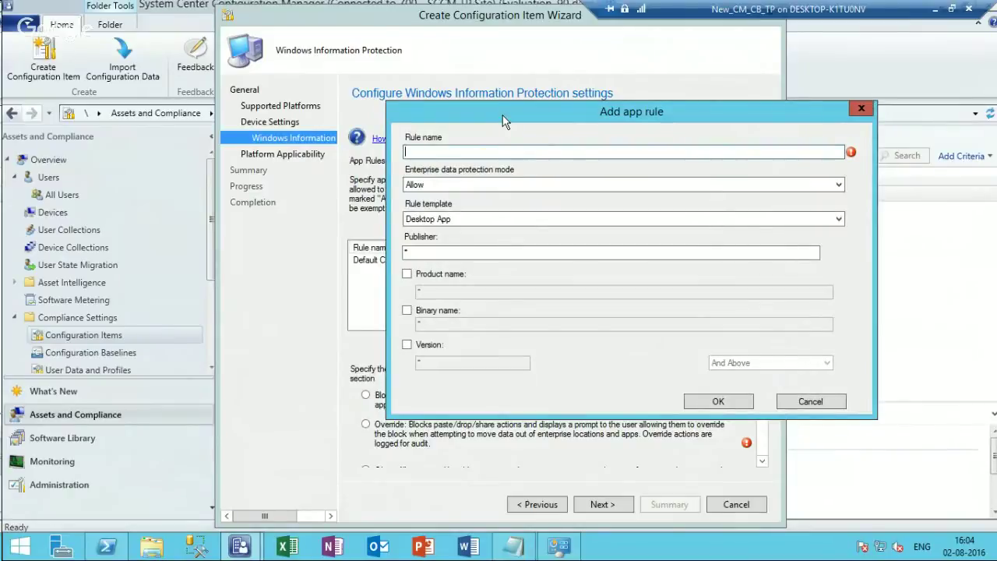
drag(502, 116, 521, 113)
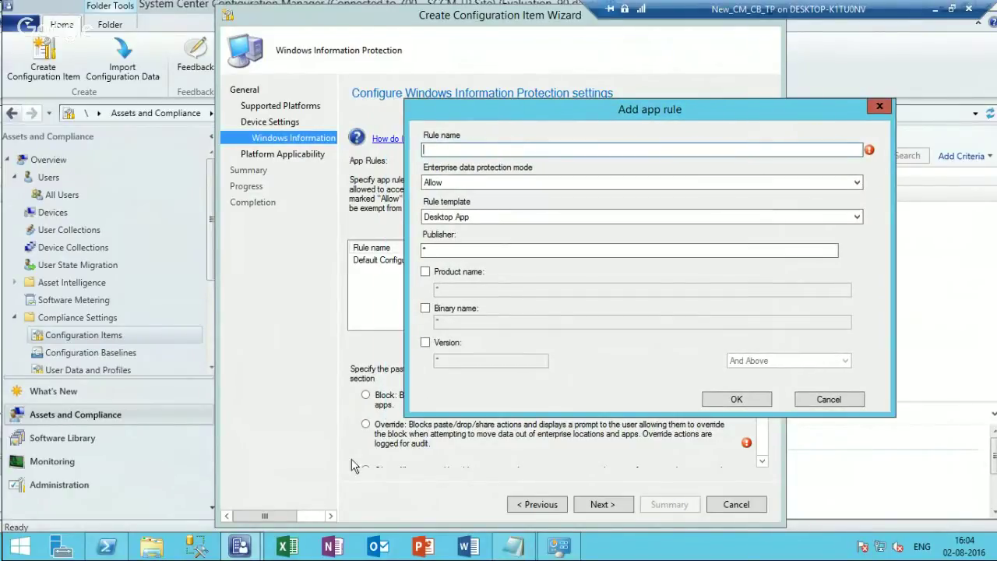
click(512, 545)
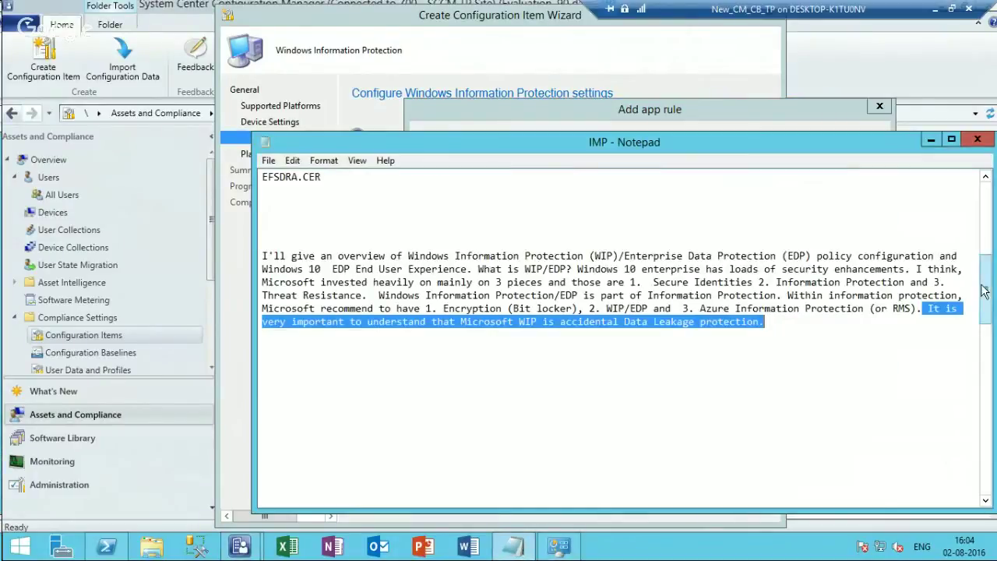
drag(981, 289, 974, 211)
drag(312, 203, 257, 203)
key(ctrl+c)
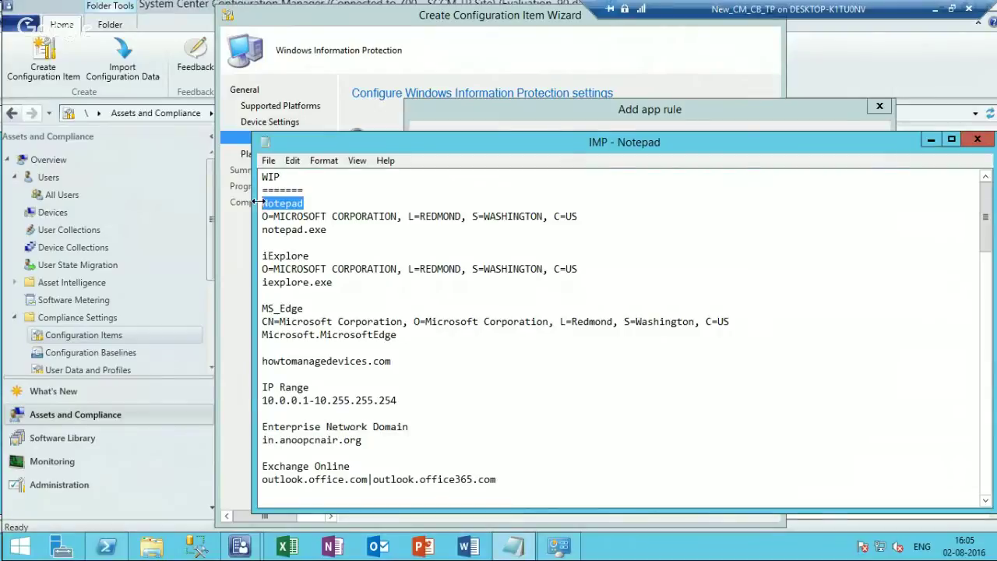
click(539, 108)
key(ctrl+v)
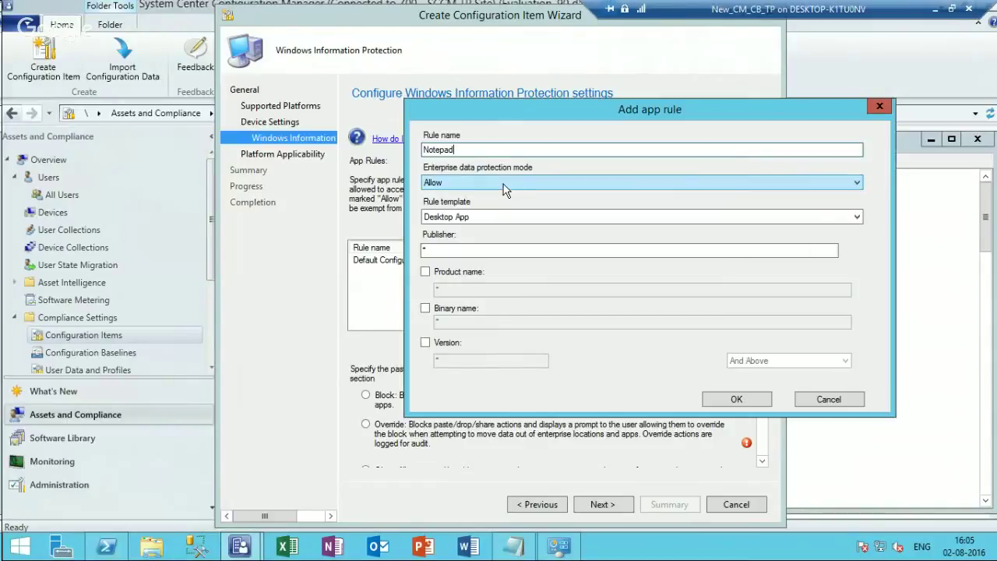
Use Allow as the app rule's enterprise data protection mode and Desktop App as its rule template
click(504, 187)
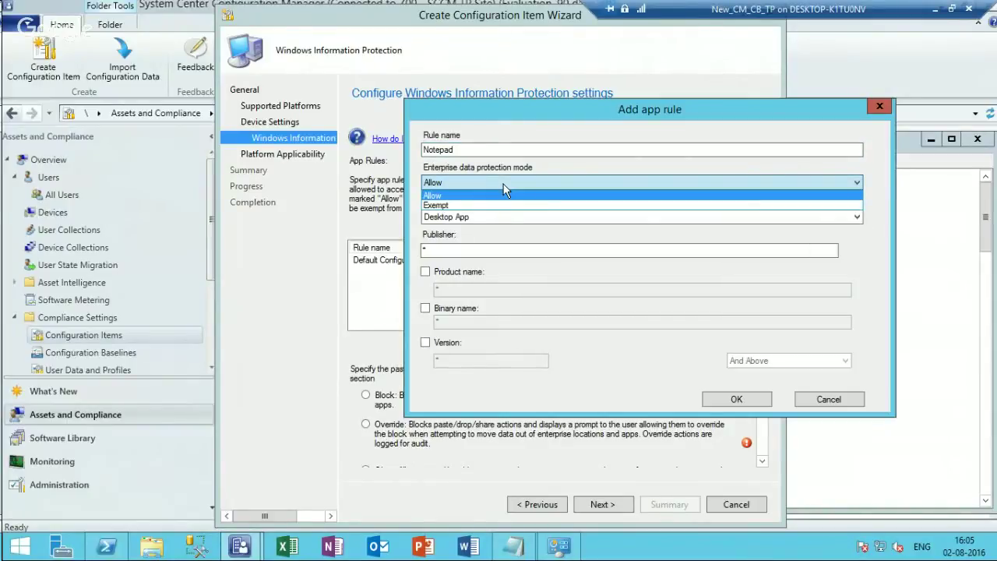
click(503, 184)
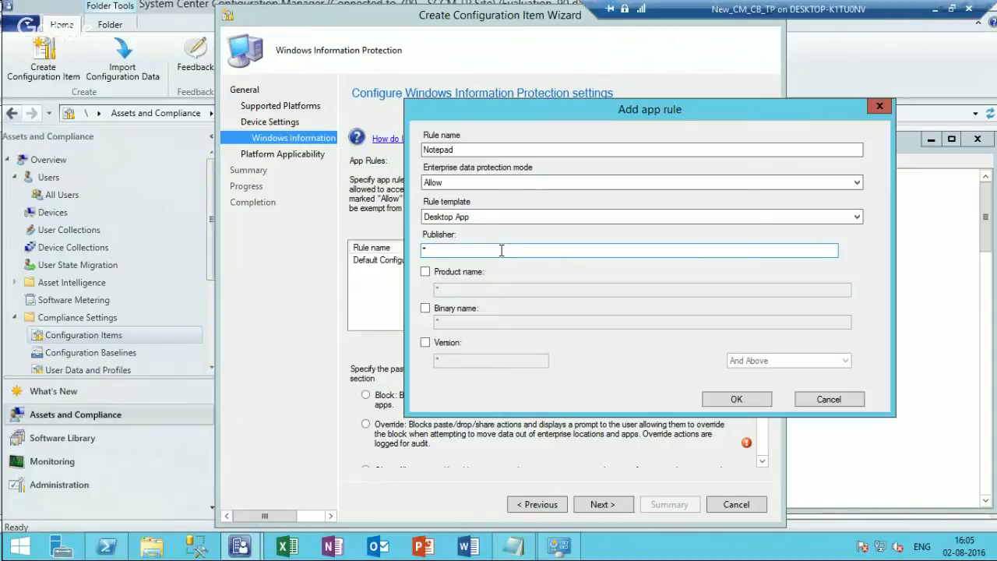
click(493, 221)
click(493, 225)
click(493, 222)
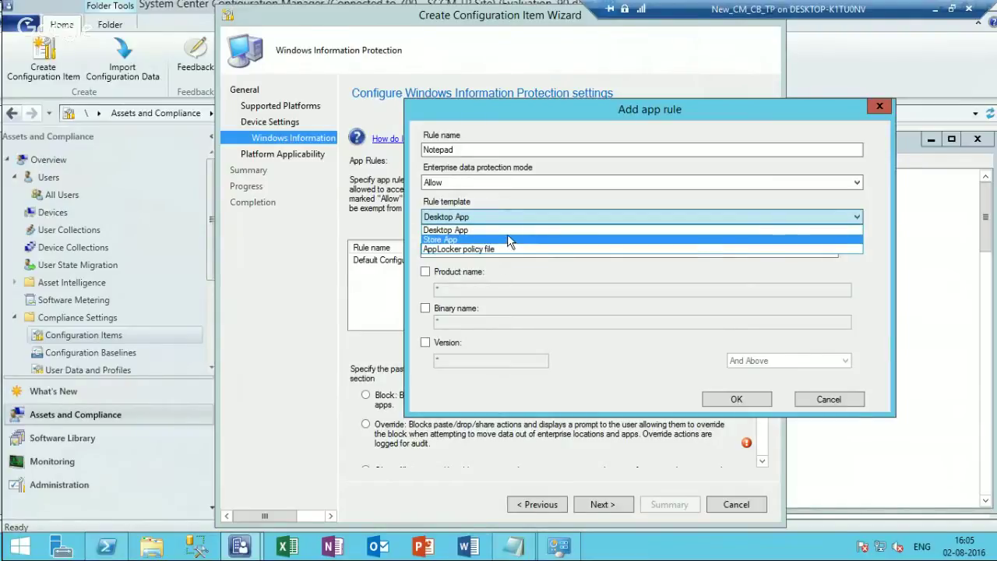
click(499, 231)
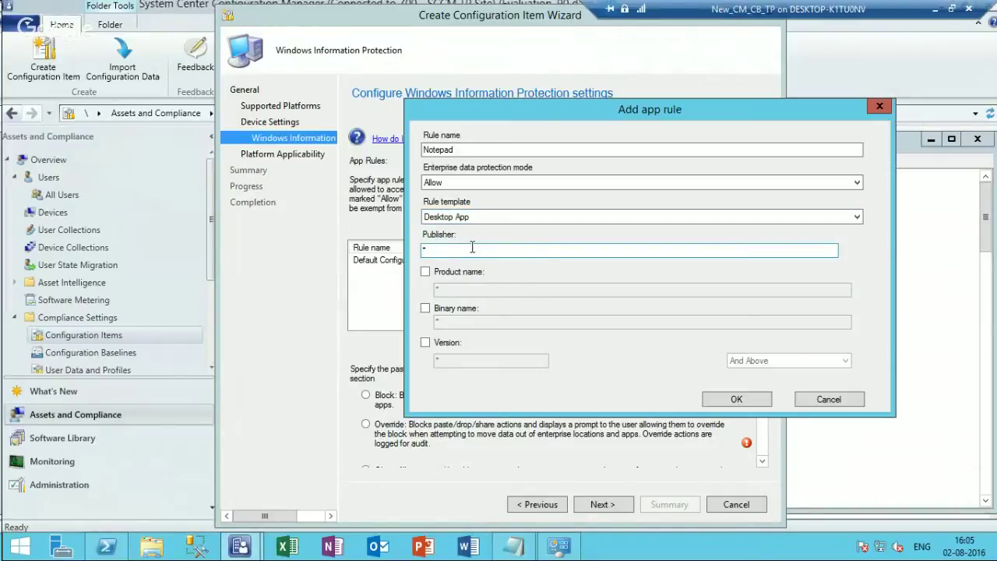
Replace the rule's publisher with "O=MICROSOFT CORPORATION, L=REDMOND, S=WASHINGTON, C=US" copied from the notes
click(471, 247)
drag(470, 248, 398, 252)
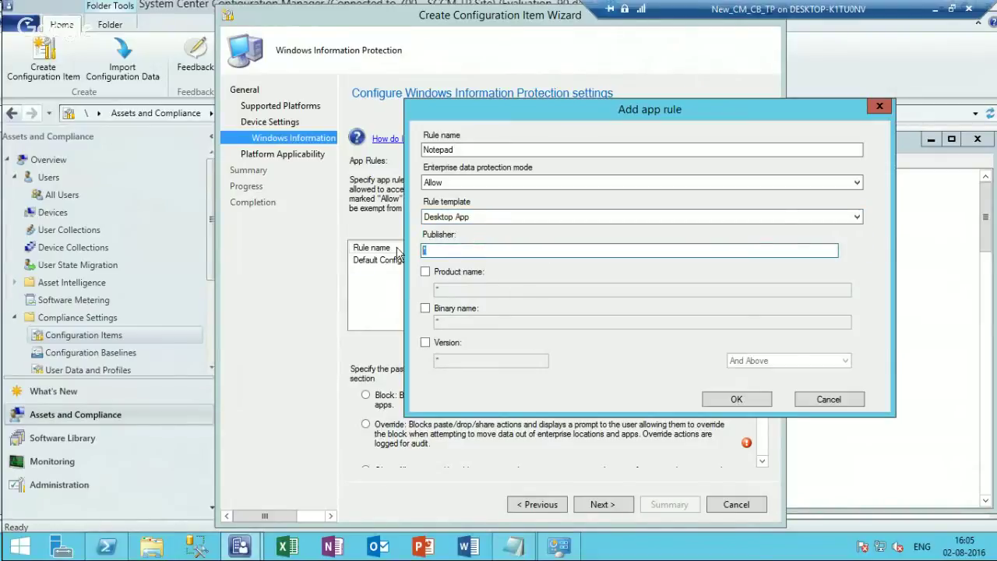
key(BackSpace)
click(528, 550)
drag(584, 216, 263, 217)
key(ctrl+c)
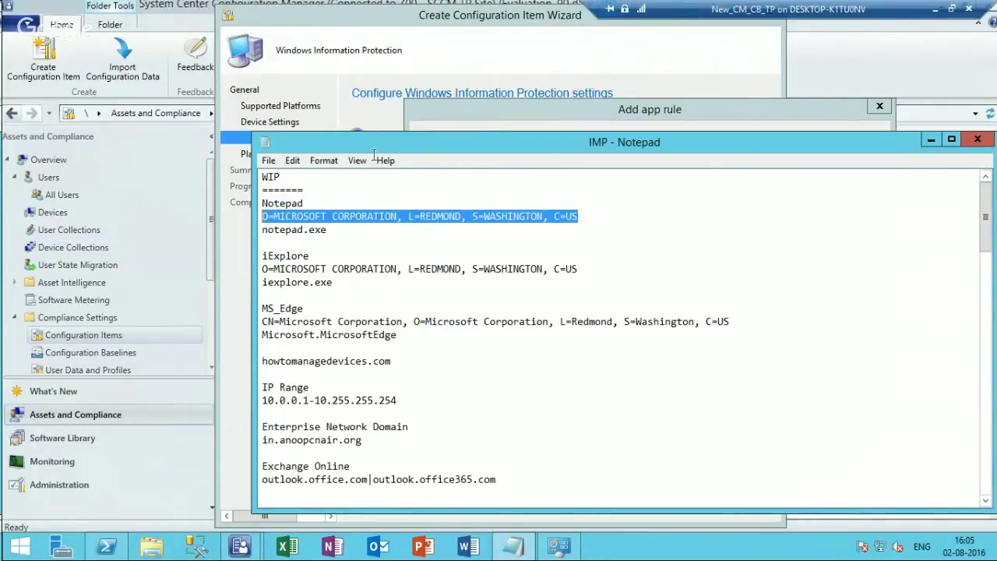
click(490, 112)
key(ctrl+v)
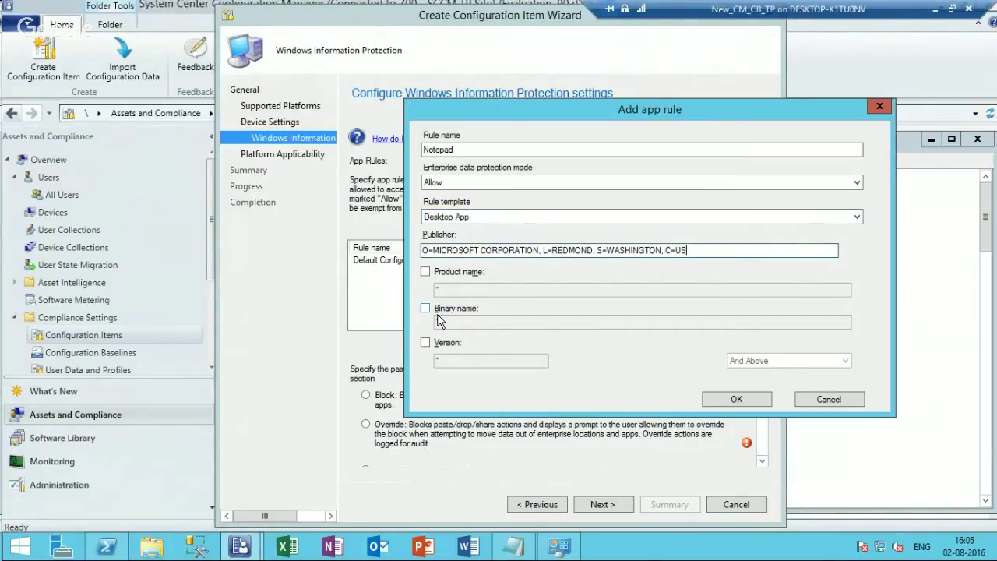
Enable the binary name condition, set it to "notepad.exe" from the notes, and save the Notepad app rule
key(alt+Tab)
key(alt+Tab)
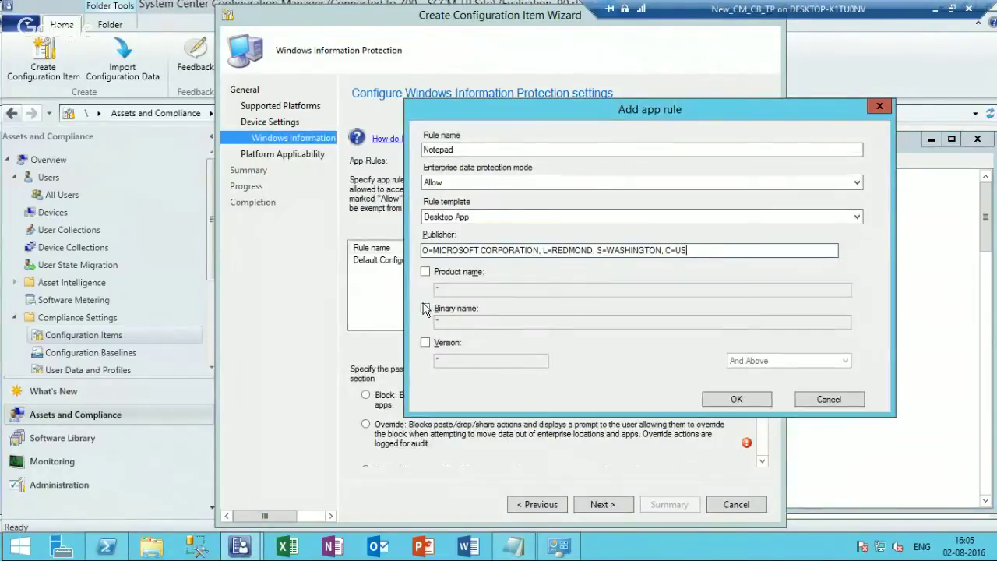
click(425, 309)
key(alt+Tab)
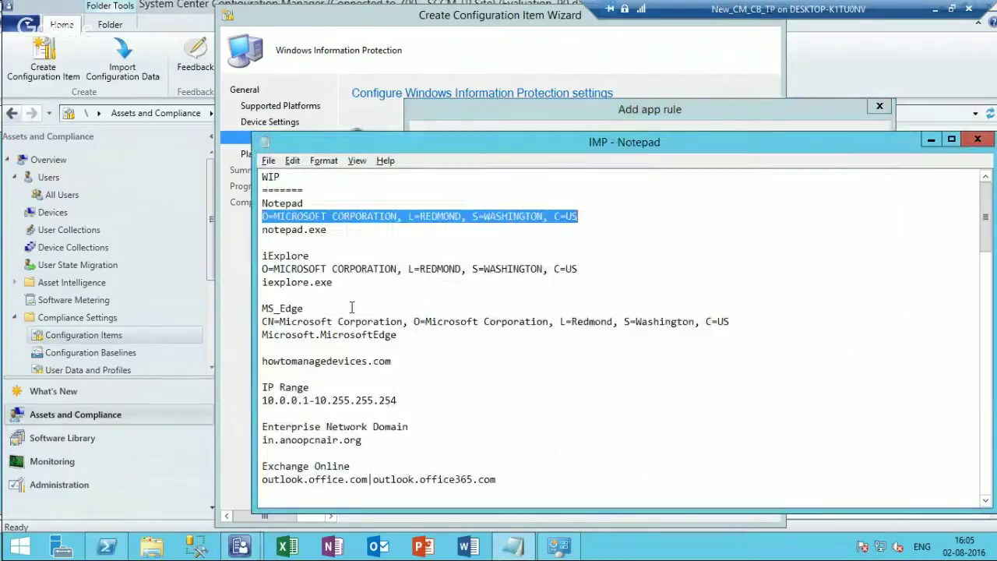
click(272, 240)
double_click(258, 235)
key(ctrl+c)
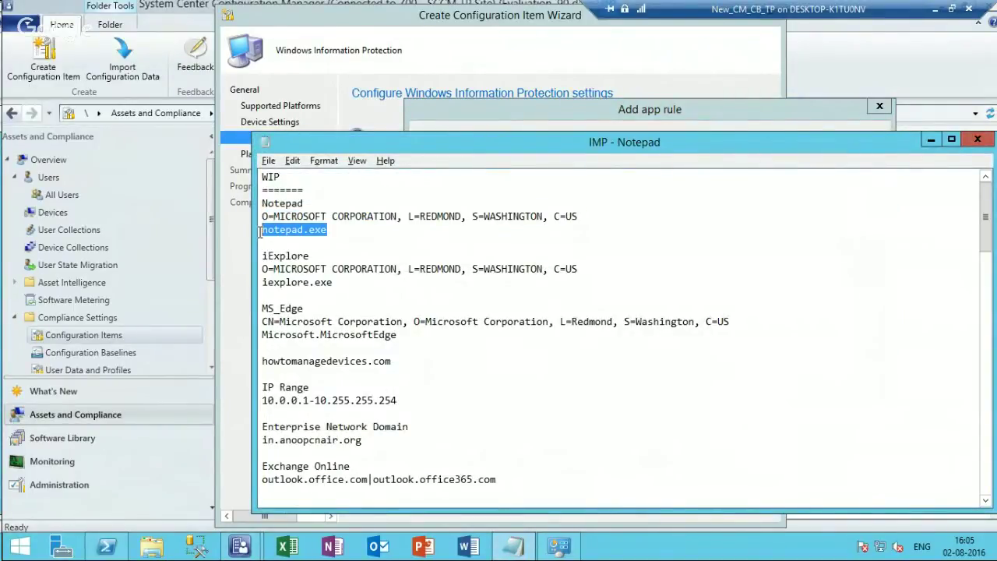
key(alt+Tab)
drag(441, 322, 424, 320)
key(ctrl+v)
click(726, 405)
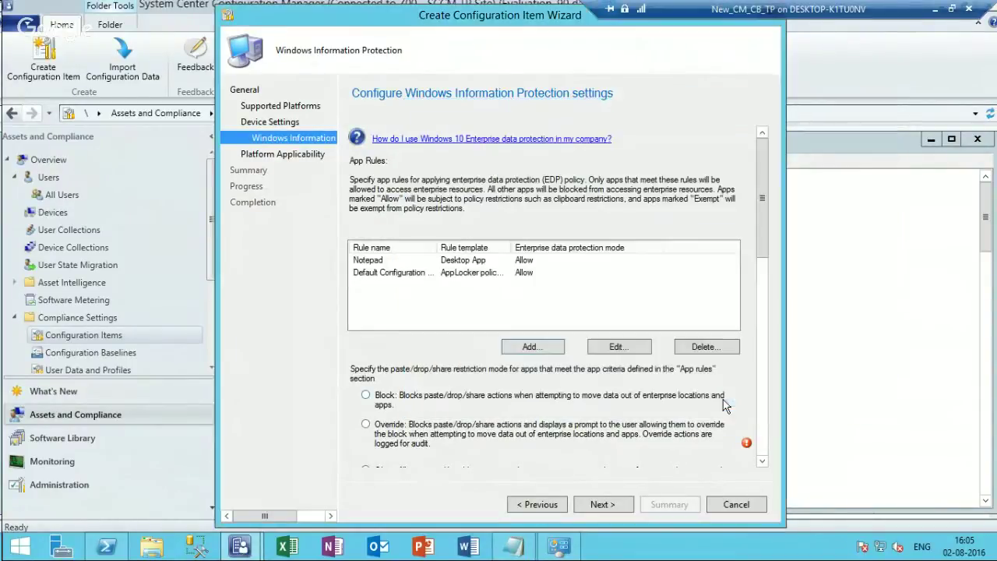
Review the saved Notepad app rule's settings and leave them without making changes
click(479, 274)
click(465, 262)
click(614, 345)
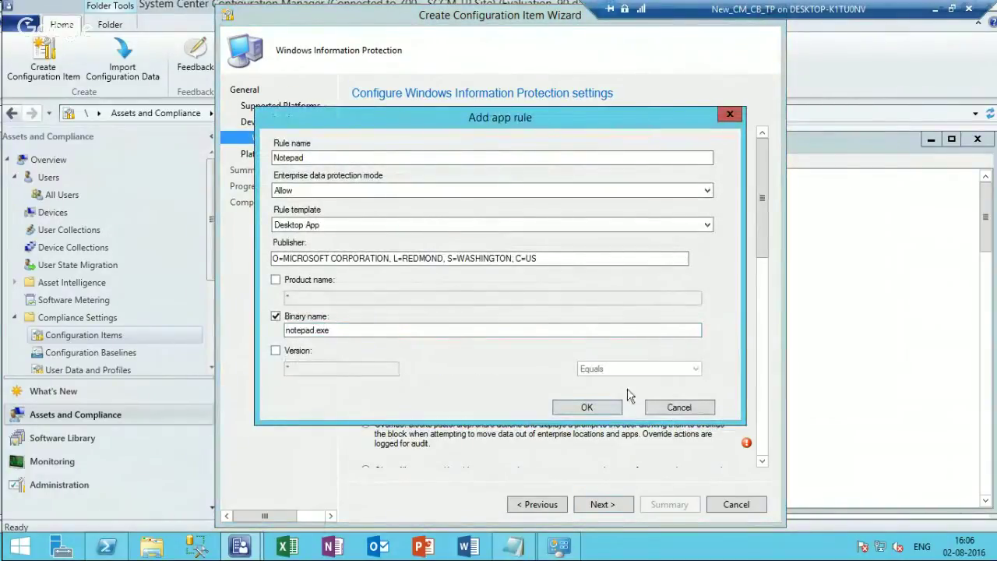
click(663, 409)
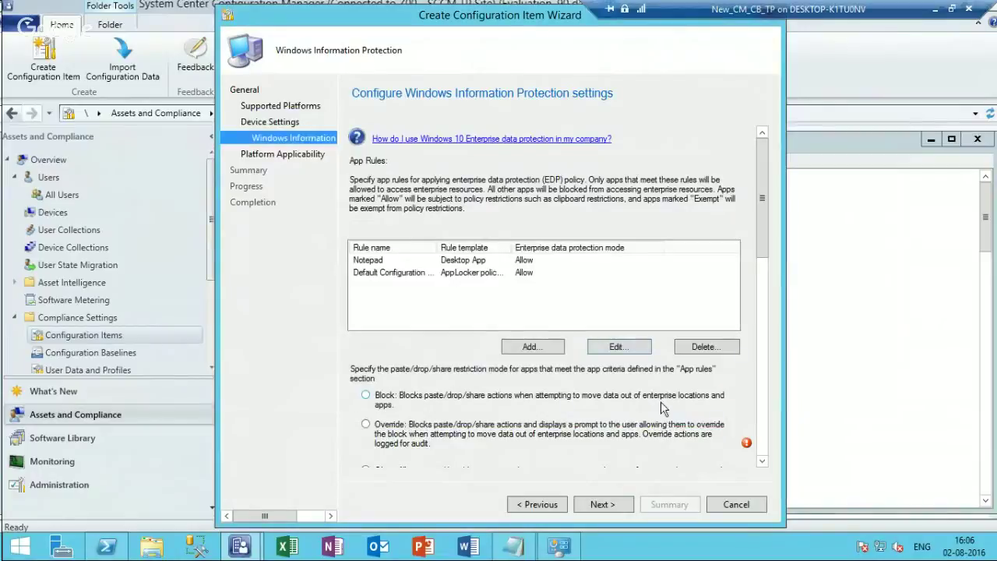
Begin a new app rule, name it "MS_Edge" from the IMP notes, and use Store App as its rule template
click(528, 347)
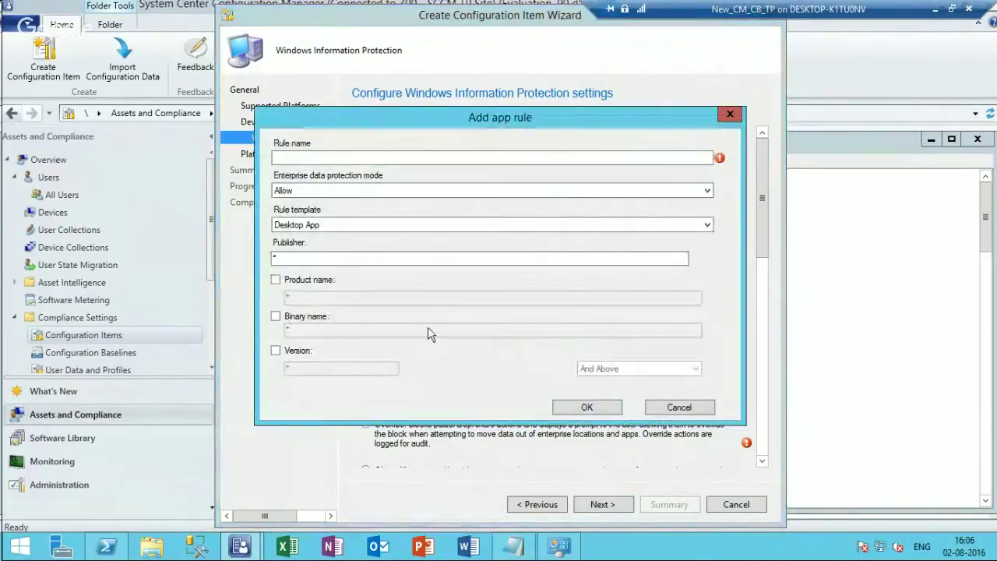
key(alt+Tab)
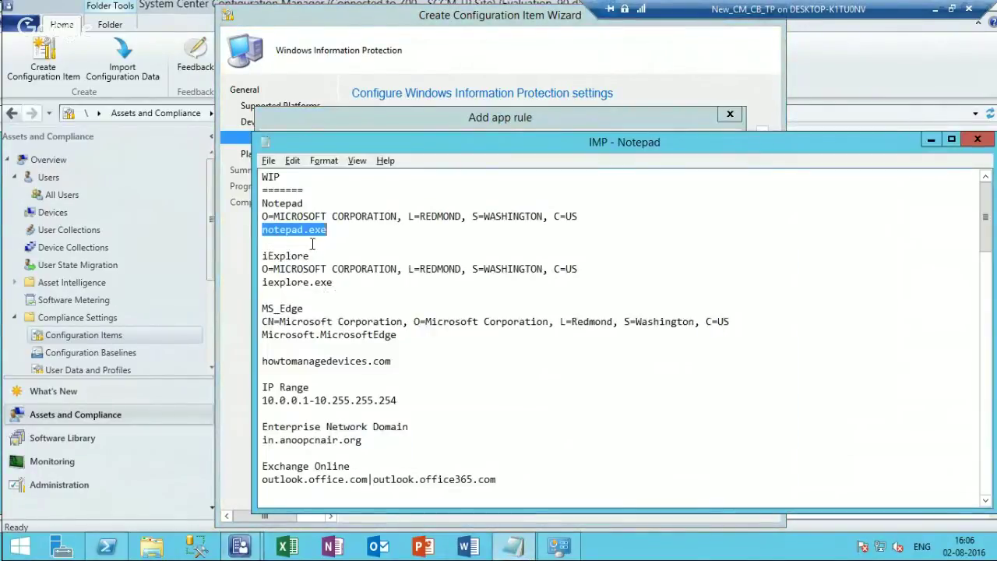
click(304, 309)
drag(304, 308, 259, 310)
key(ctrl+c)
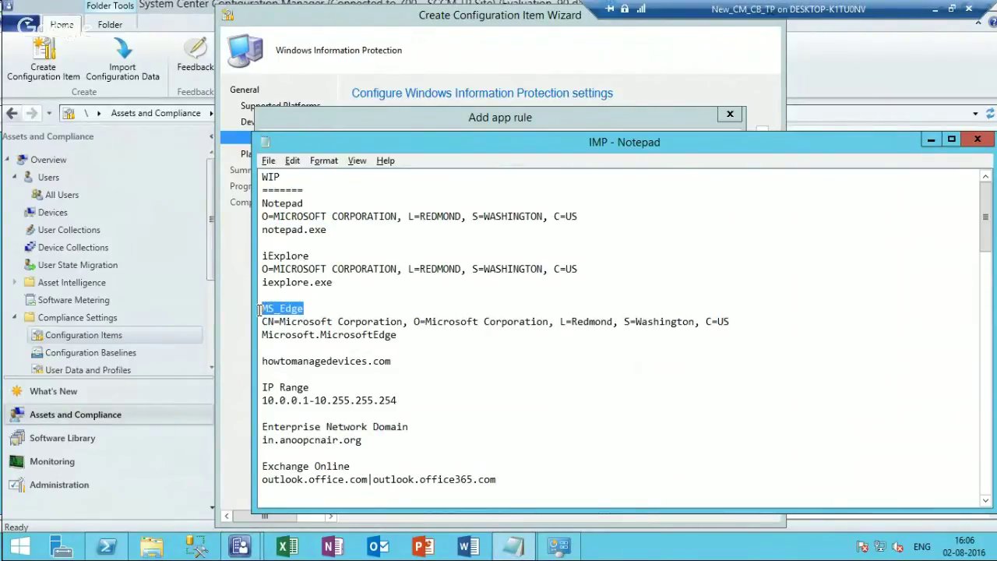
click(468, 117)
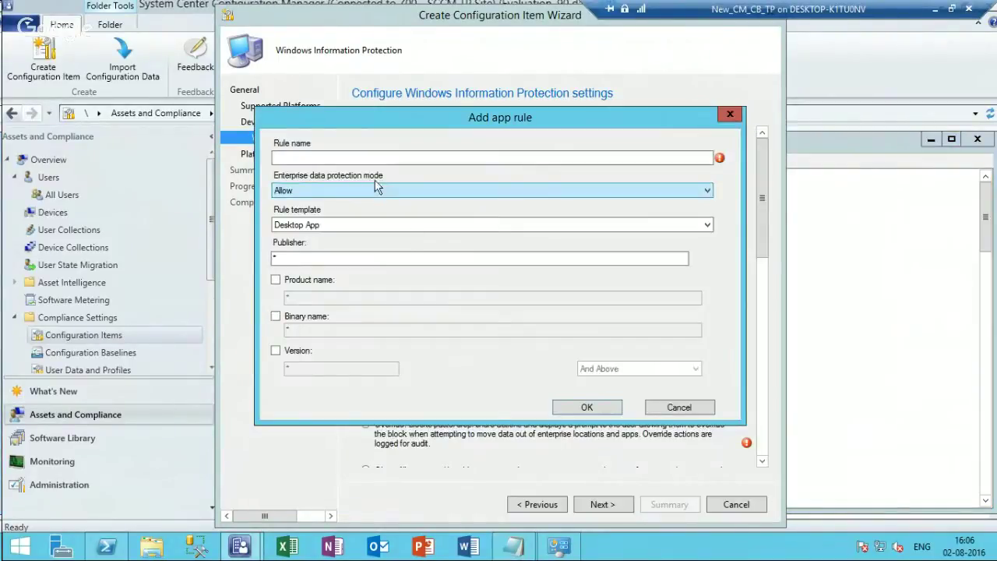
click(354, 158)
key(ctrl+v)
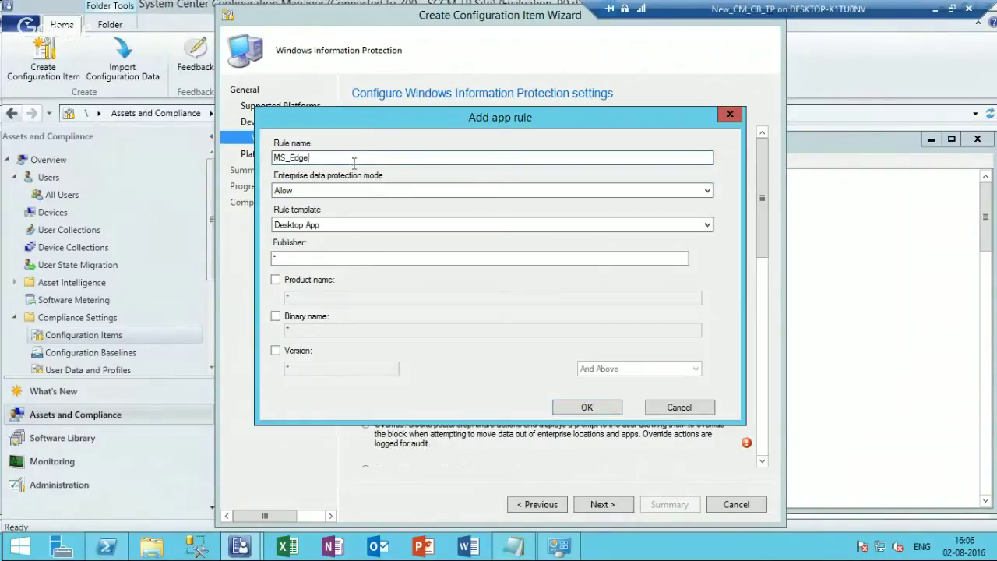
click(345, 225)
click(333, 248)
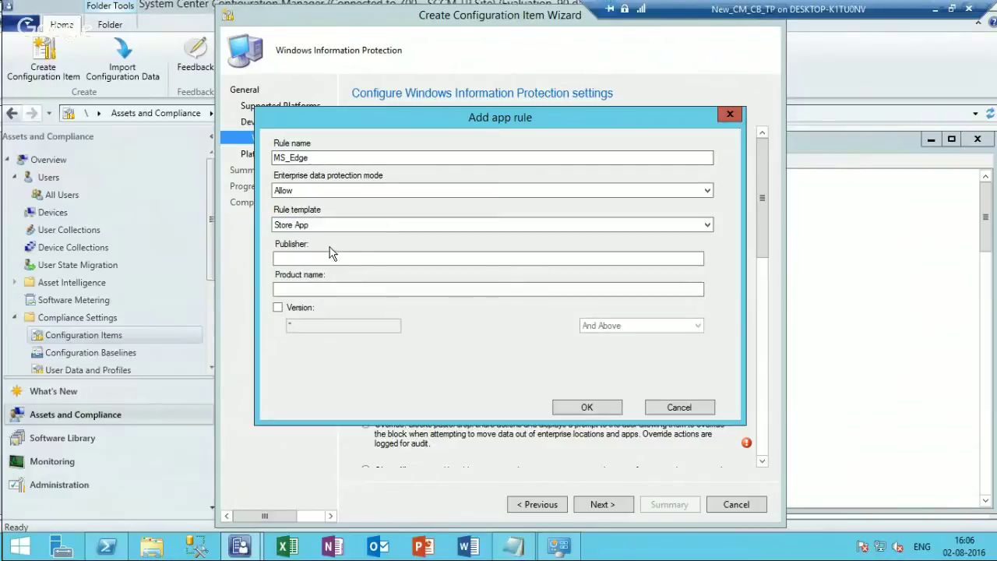
Set the rule's publisher to "CN=Microsoft Corporation, O=Microsoft Corporation, L=Redmond, S=Washington, C=US", copied from the notes
click(309, 259)
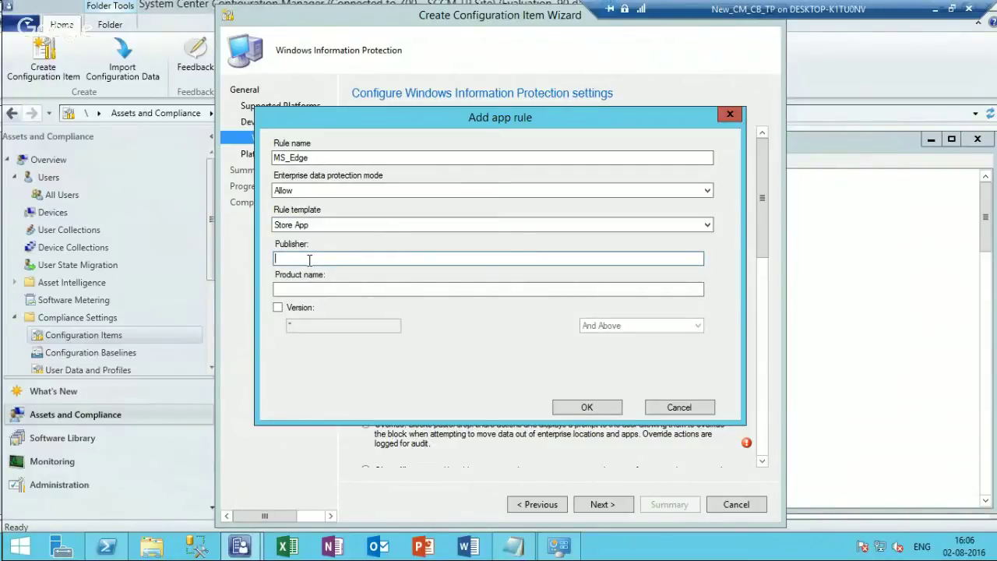
key(alt+Tab)
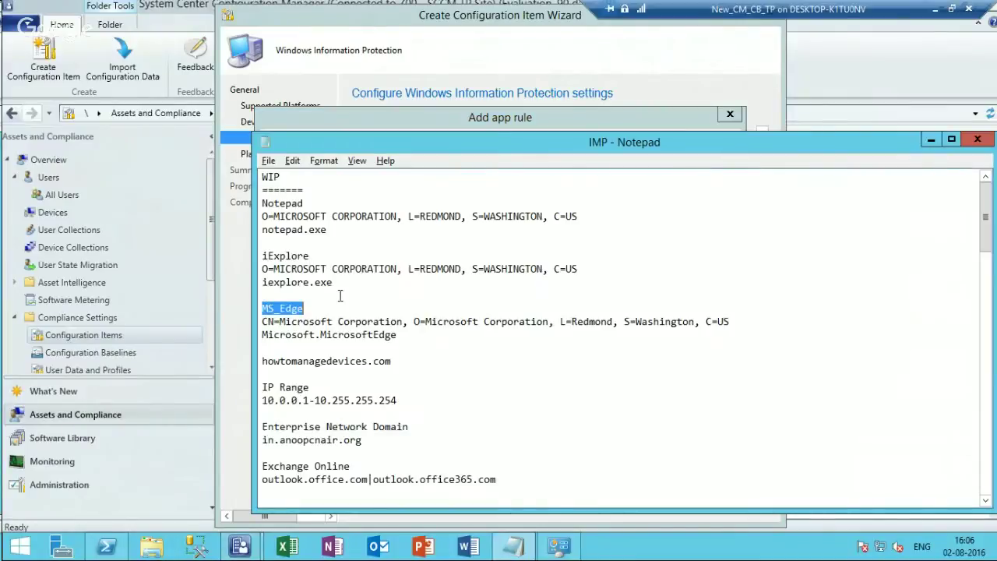
drag(730, 321, 260, 323)
key(ctrl+c)
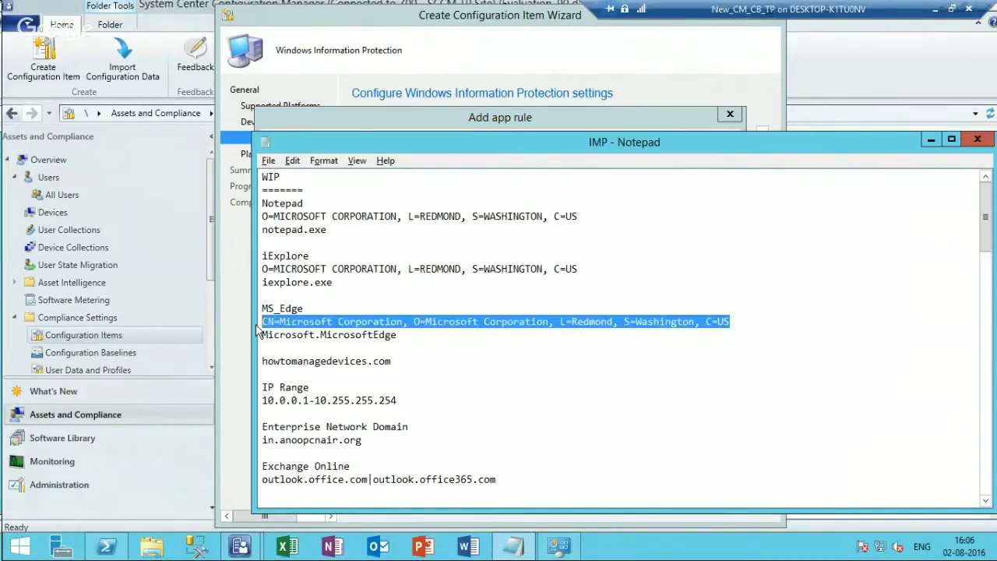
key(alt+Tab)
key(ctrl+v)
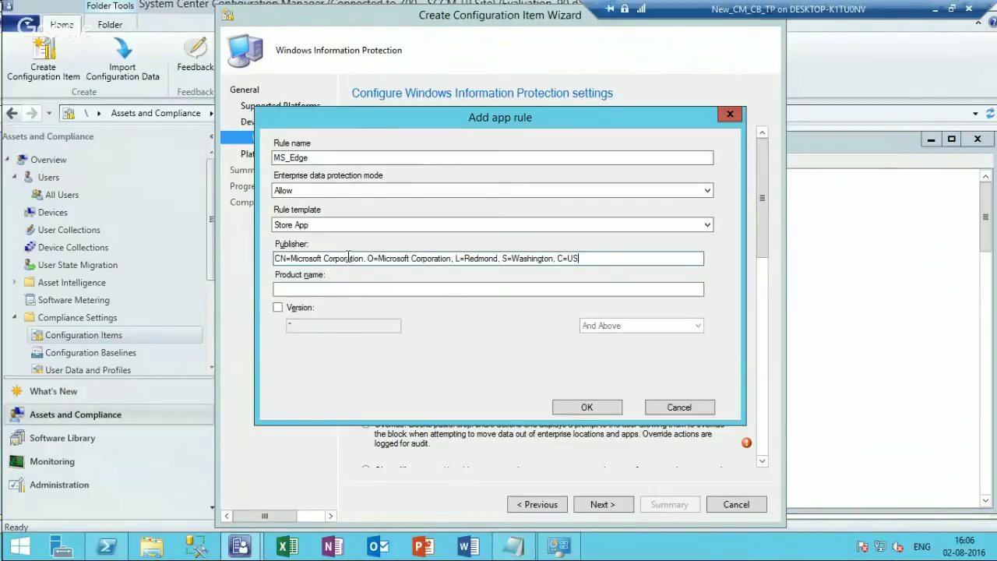
Set the product name to "Microsoft.MicrosoftEdge" from the notes and save the MS_Edge app rule
key(alt+Tab)
drag(398, 335, 260, 334)
key(ctrl+c)
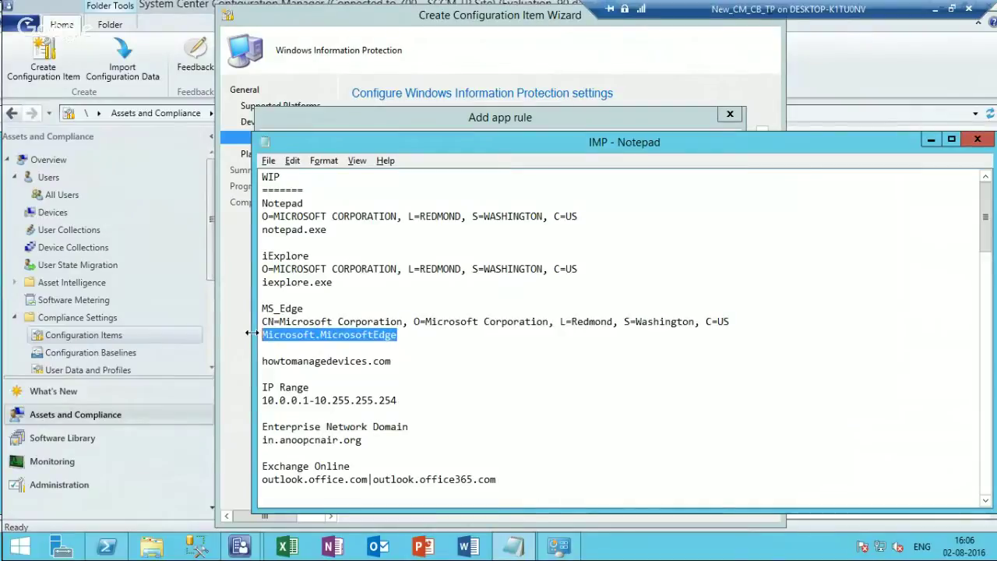
key(alt+Tab)
click(309, 290)
key(ctrl+v)
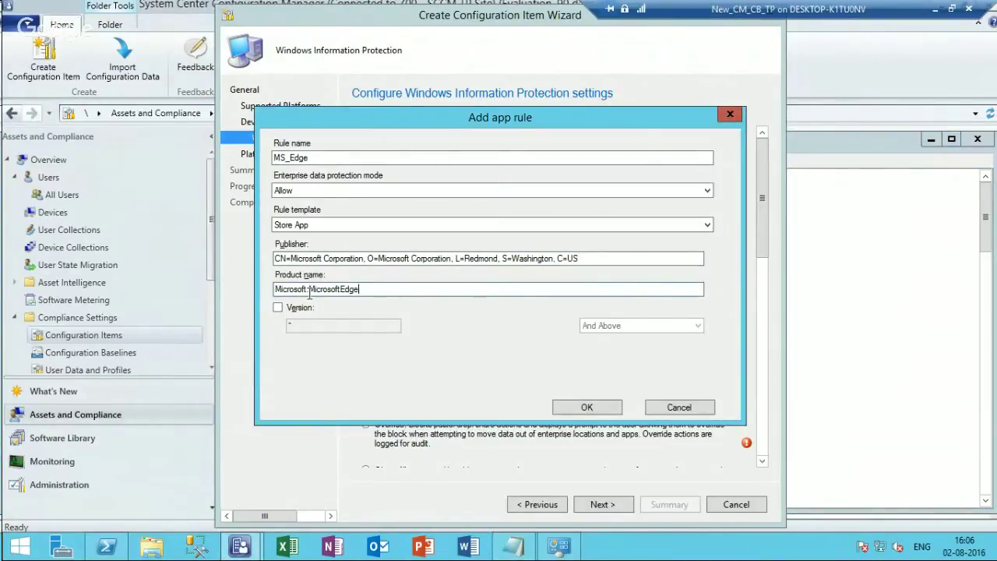
click(565, 407)
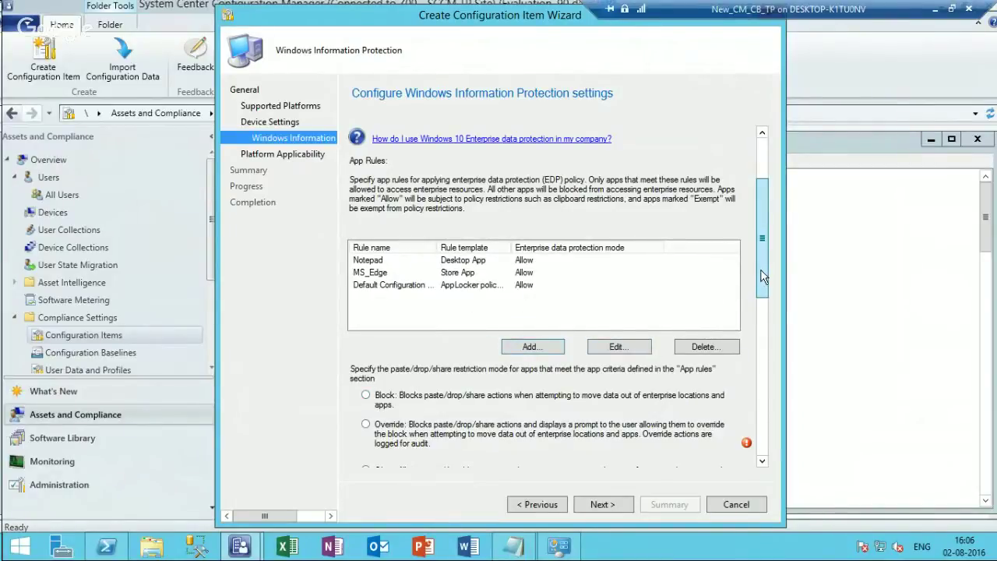
Use Block as the paste/drop/share restriction mode and set the corporate identity to "howtomanagedevices.com" from the notes
scroll(763, 236, down, 3)
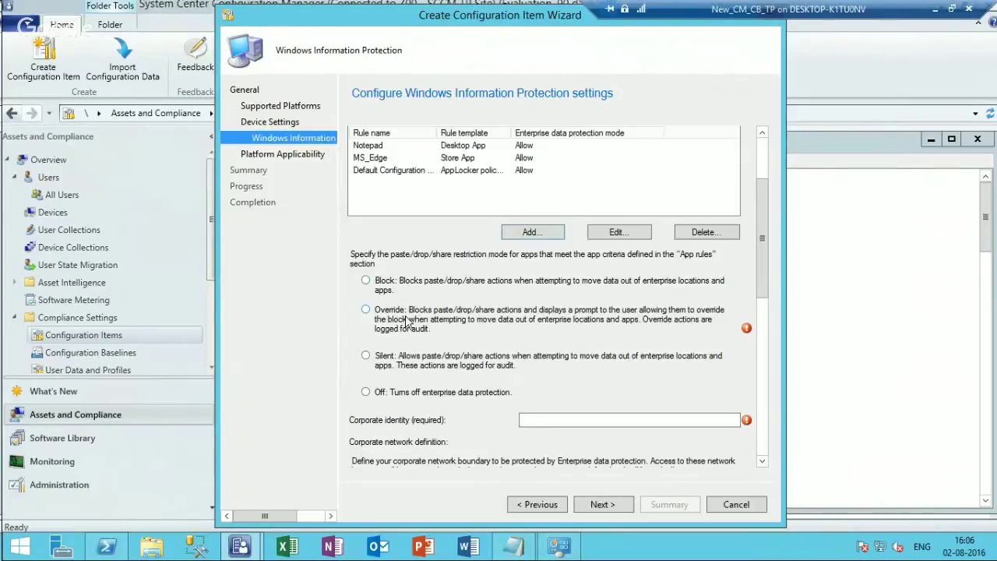
click(365, 282)
scroll(744, 342, down, 2)
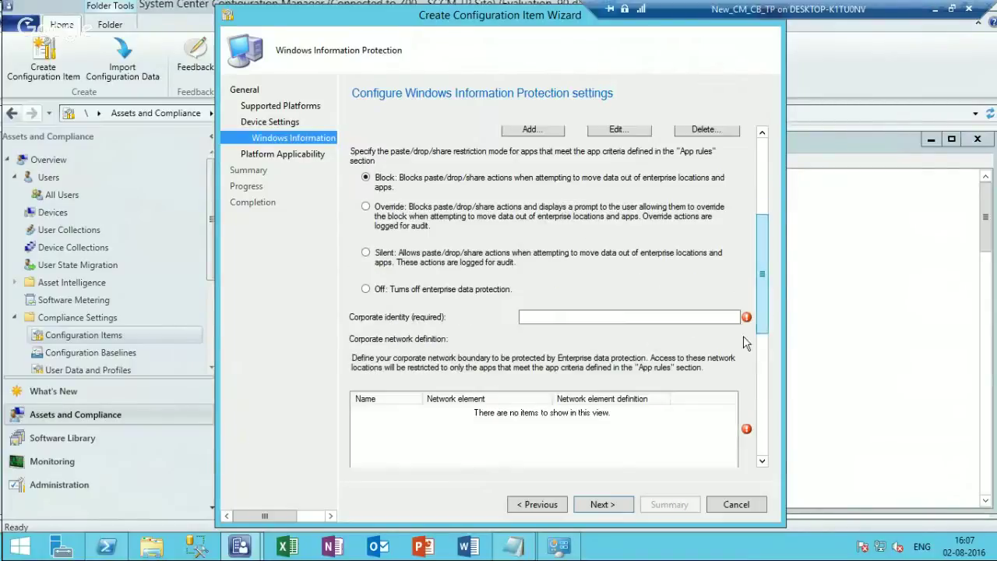
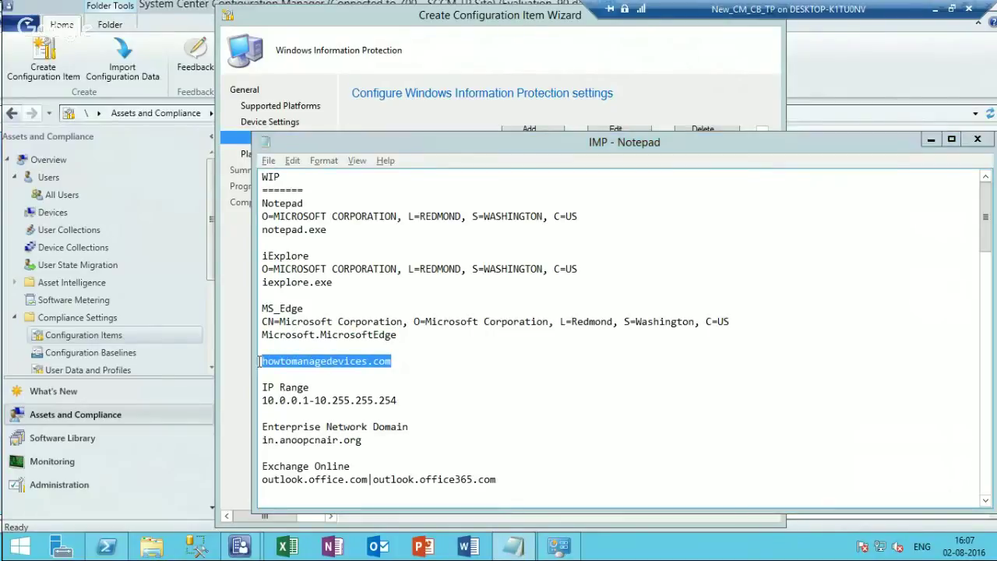
click(261, 368)
text(howtomanagedevices.com)
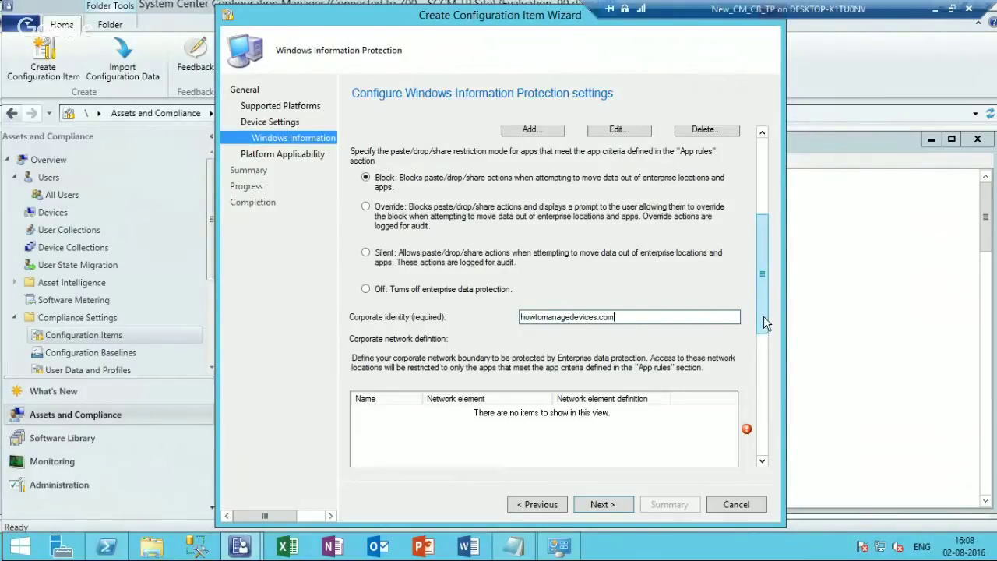
Begin a new corporate network definition and name it "IP Range", copying the name from the notes
drag(762, 316, 762, 347)
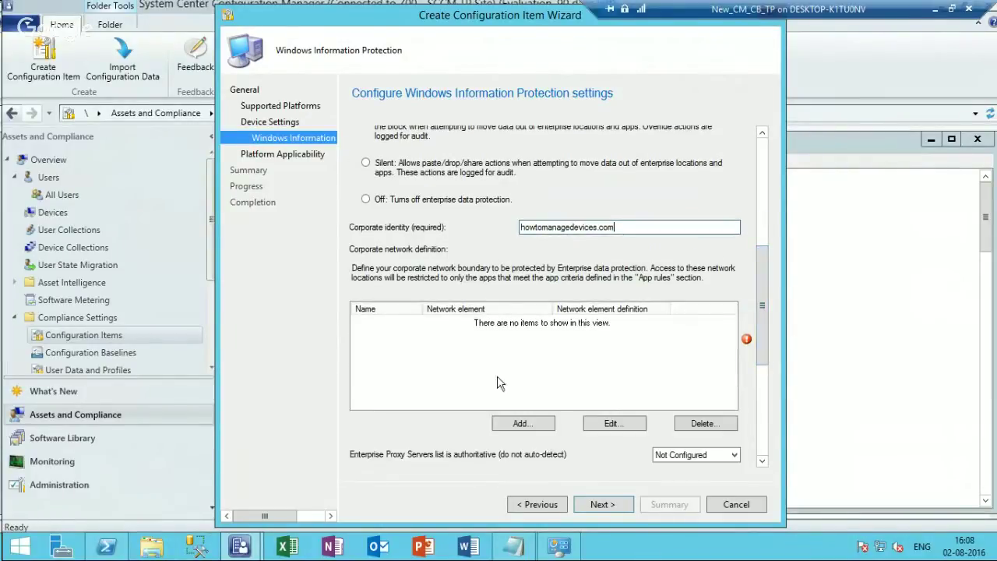
click(522, 425)
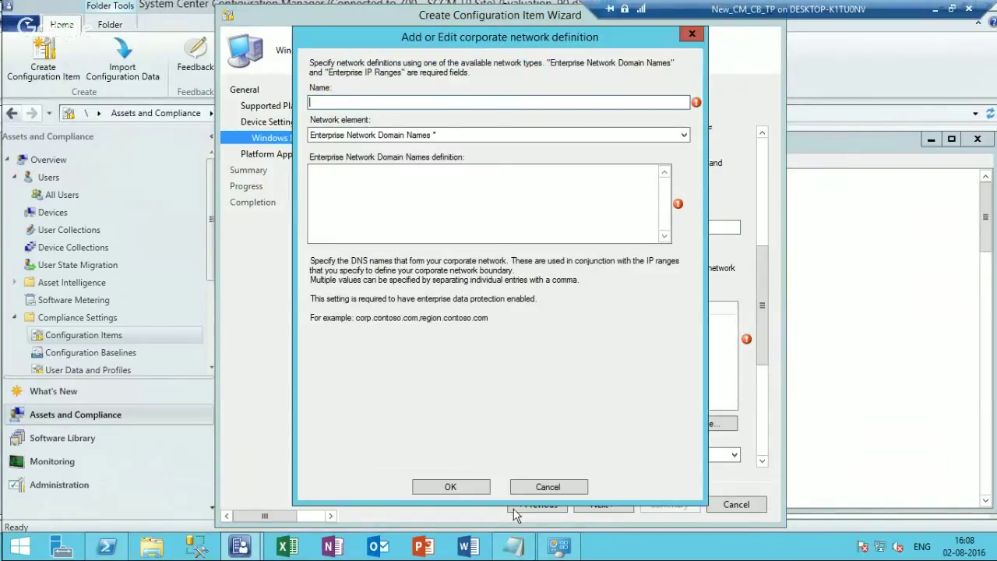
click(513, 545)
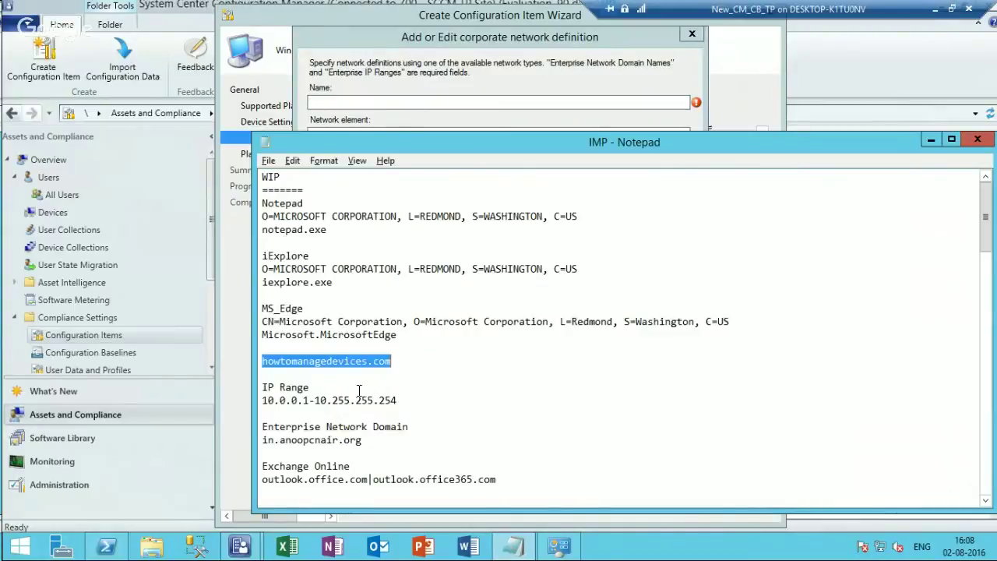
drag(314, 388, 253, 390)
key(ctrl+c)
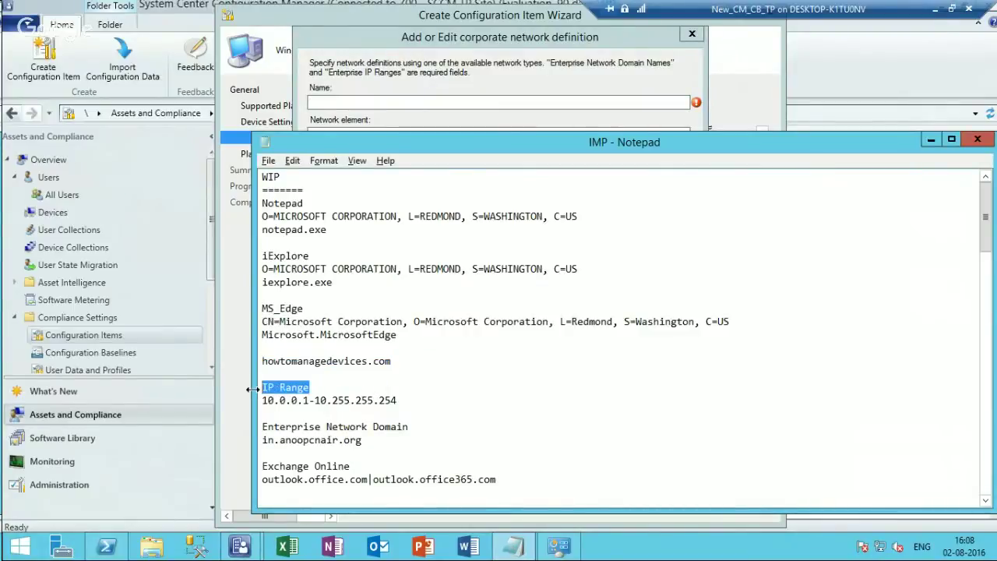
key(alt+Tab)
key(ctrl+v)
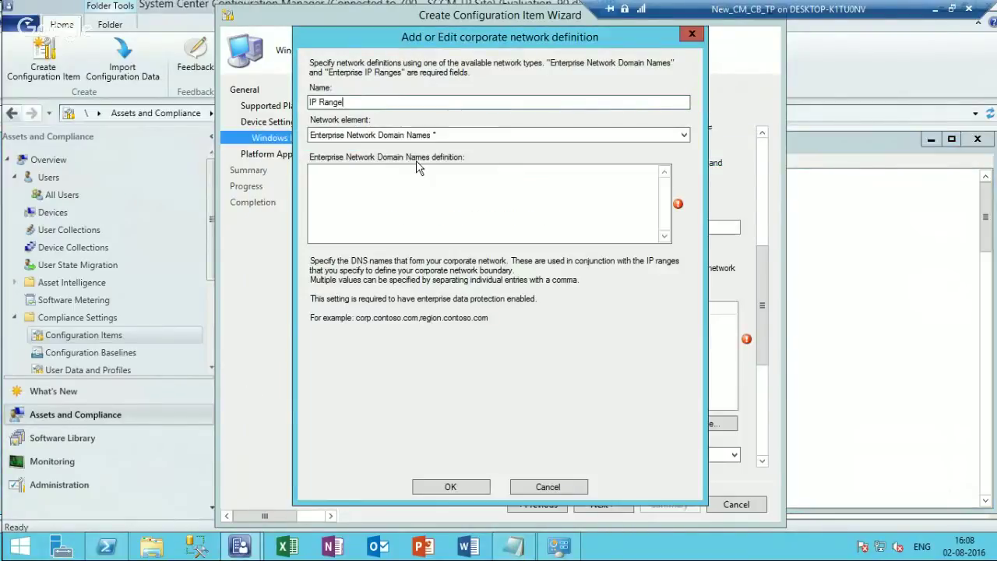
Enter "10.0.0.1-10.255.255.254" from the notes as the network definition and save the IP Range entry
click(386, 183)
key(alt+Tab)
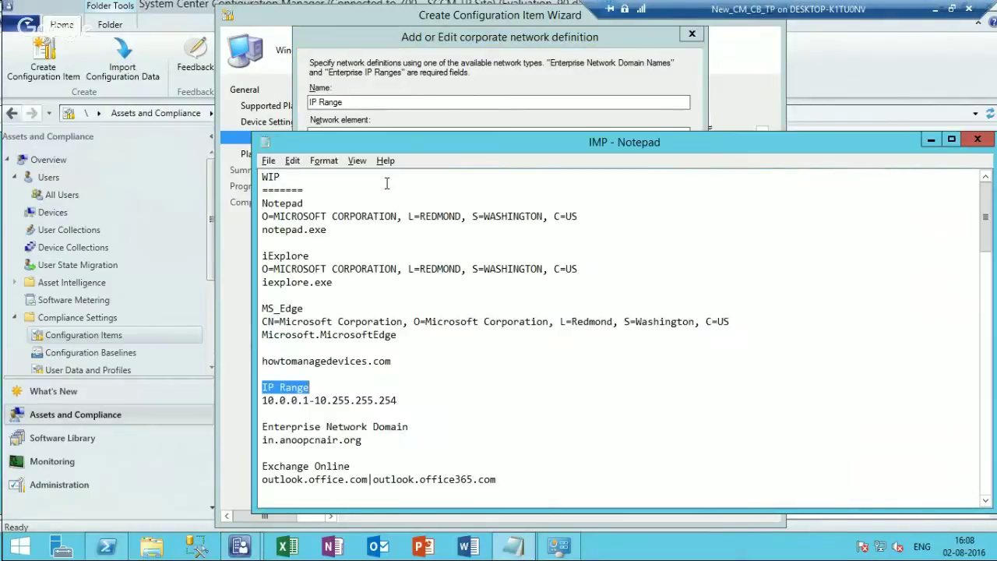
drag(402, 400, 255, 398)
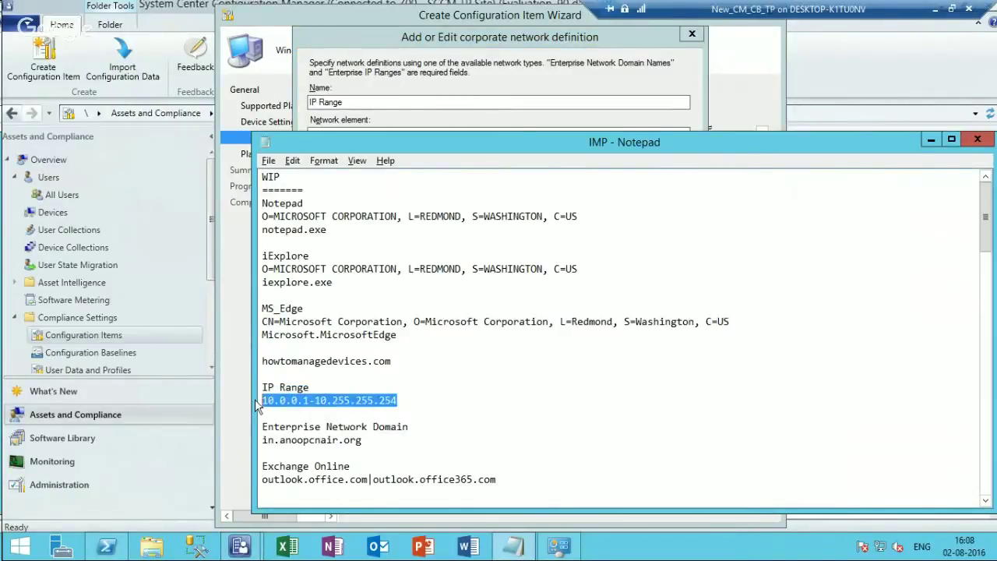
key(ctrl+c)
key(alt+Tab)
key(ctrl+v)
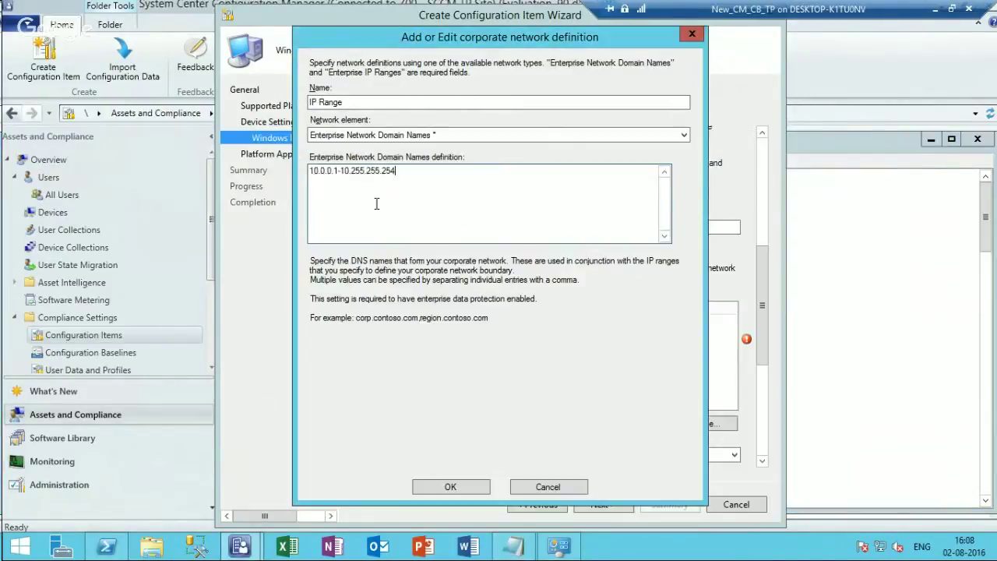
click(450, 486)
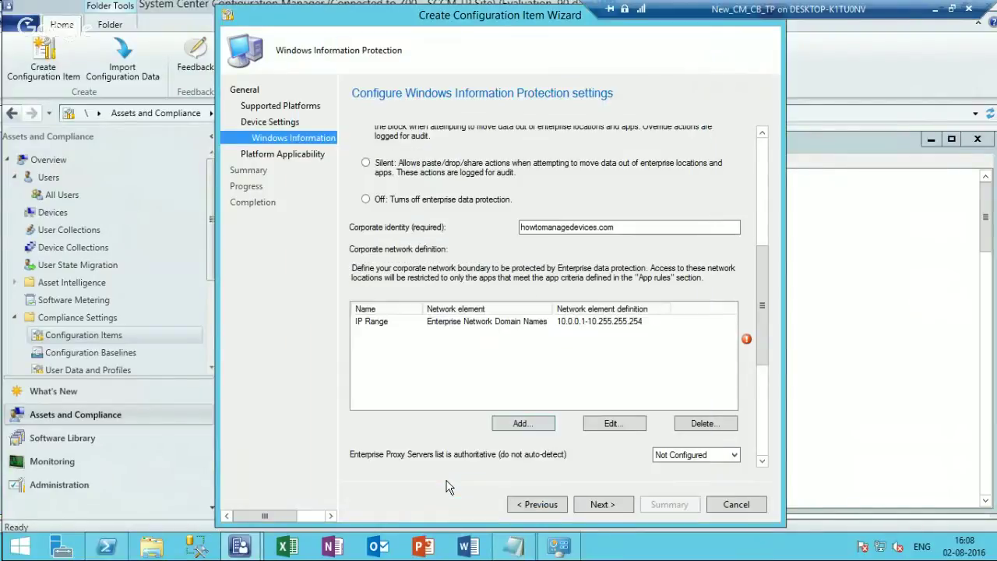
click(519, 425)
key(alt+Tab)
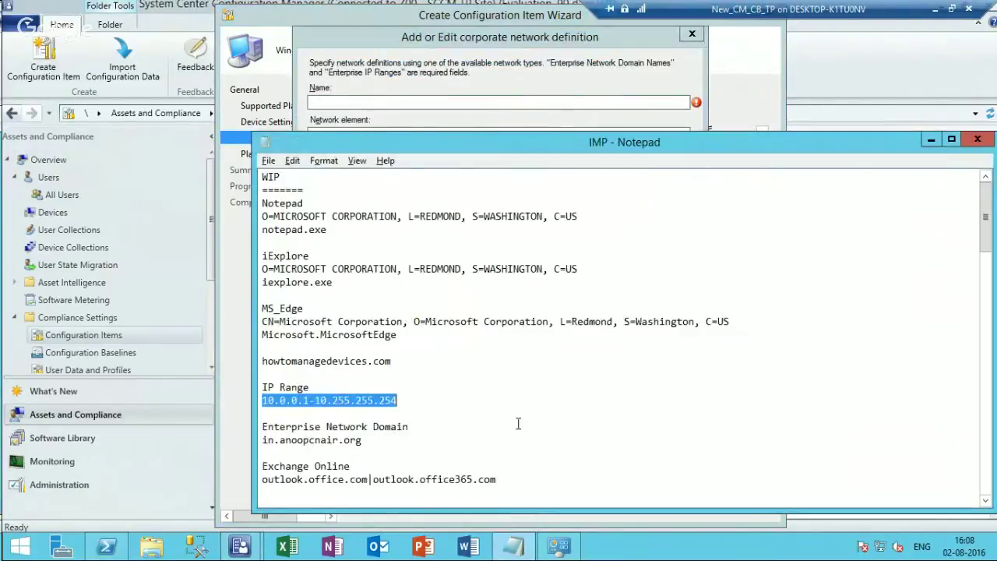
drag(413, 429, 260, 430)
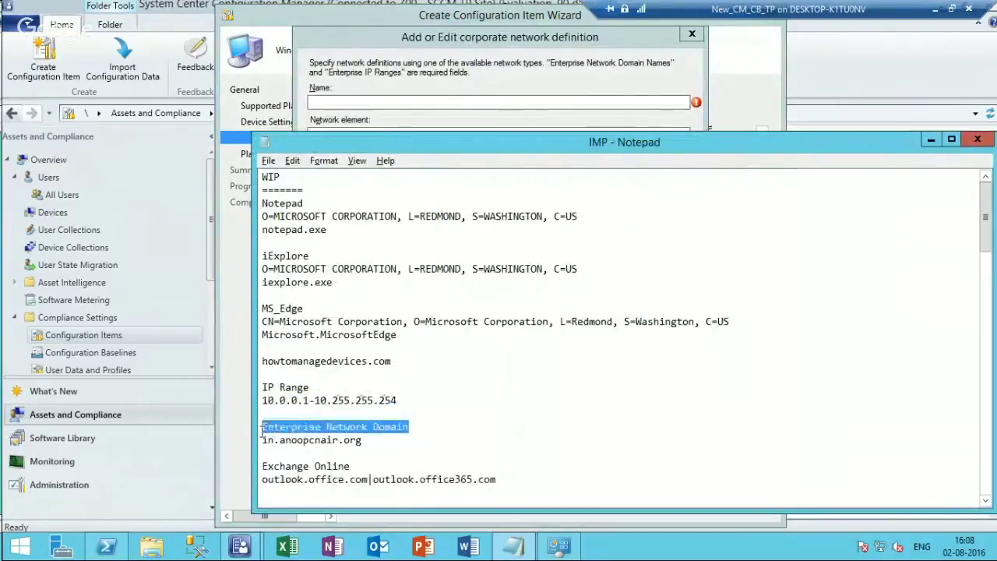
key(alt+Tab)
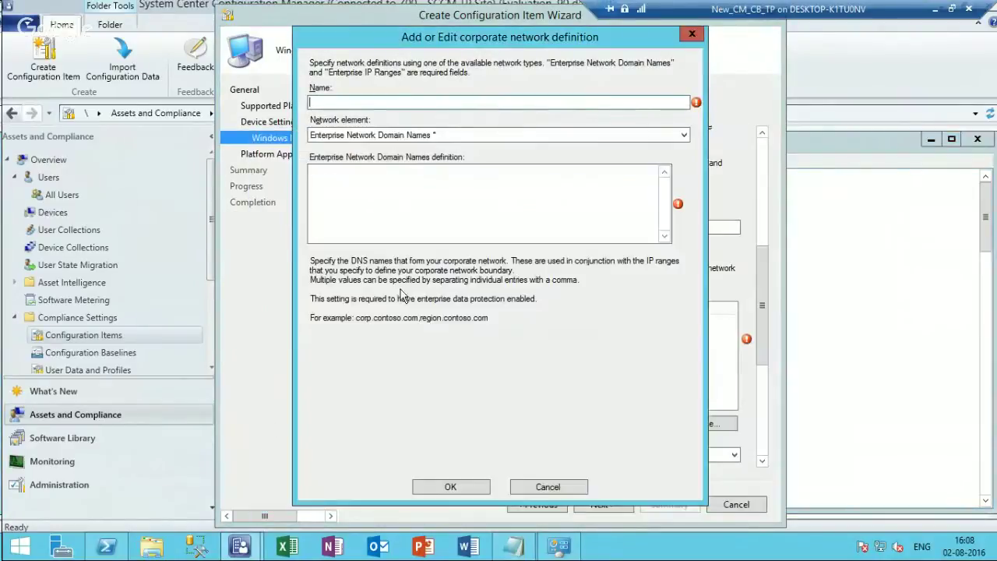
click(536, 485)
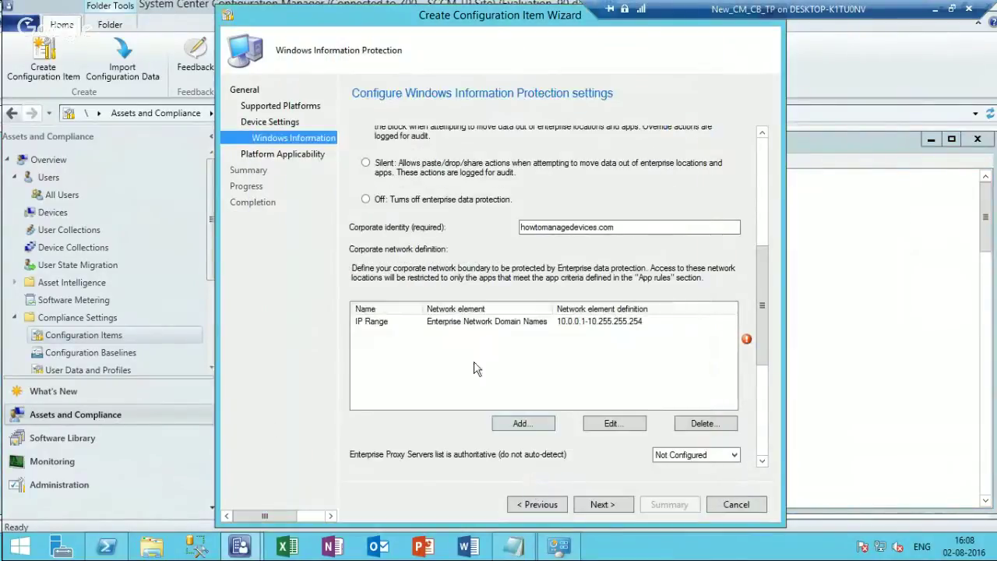
Change the IP Range entry's network element to Enterprise IPv4 Ranges and save it
click(485, 324)
click(604, 424)
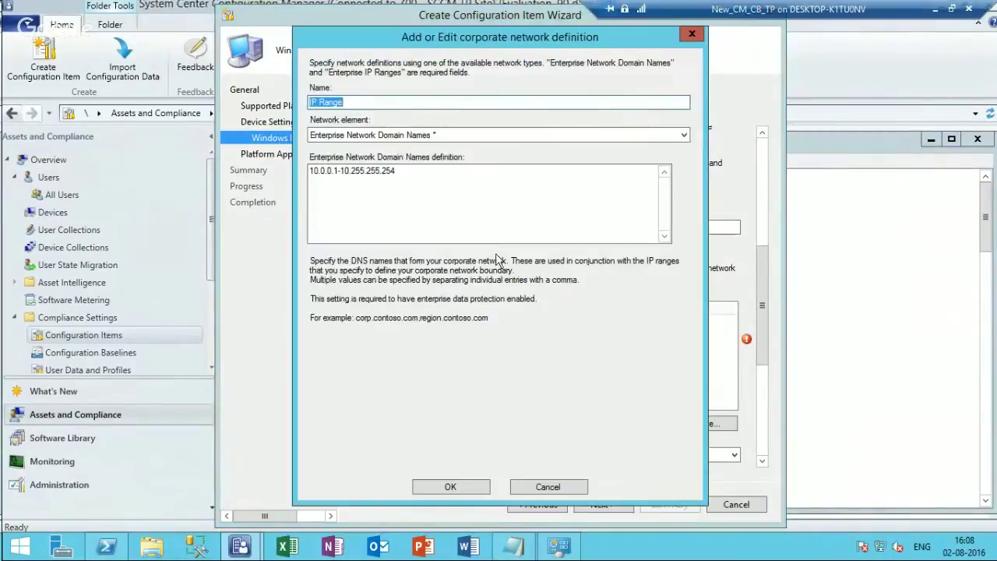
click(496, 142)
click(442, 187)
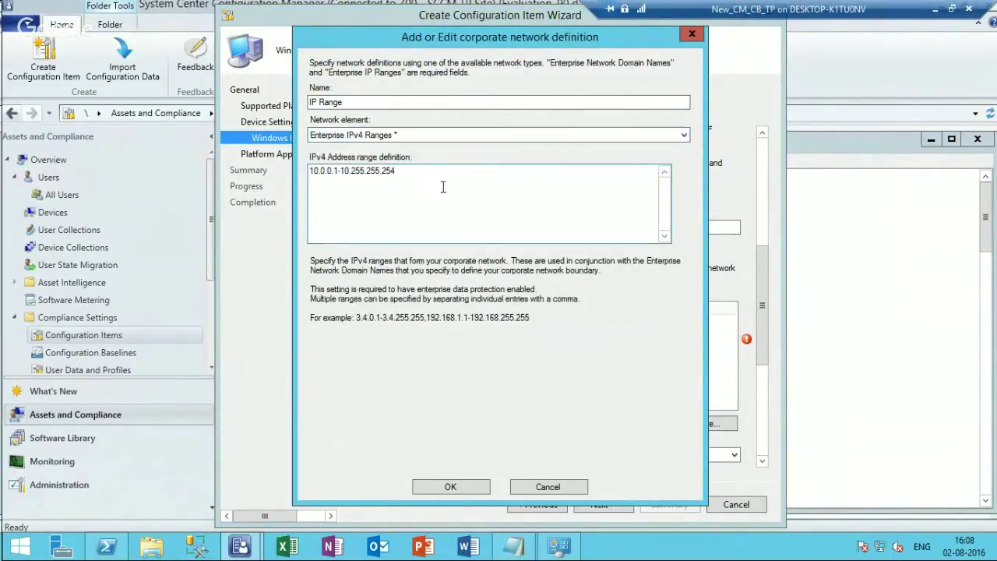
click(460, 494)
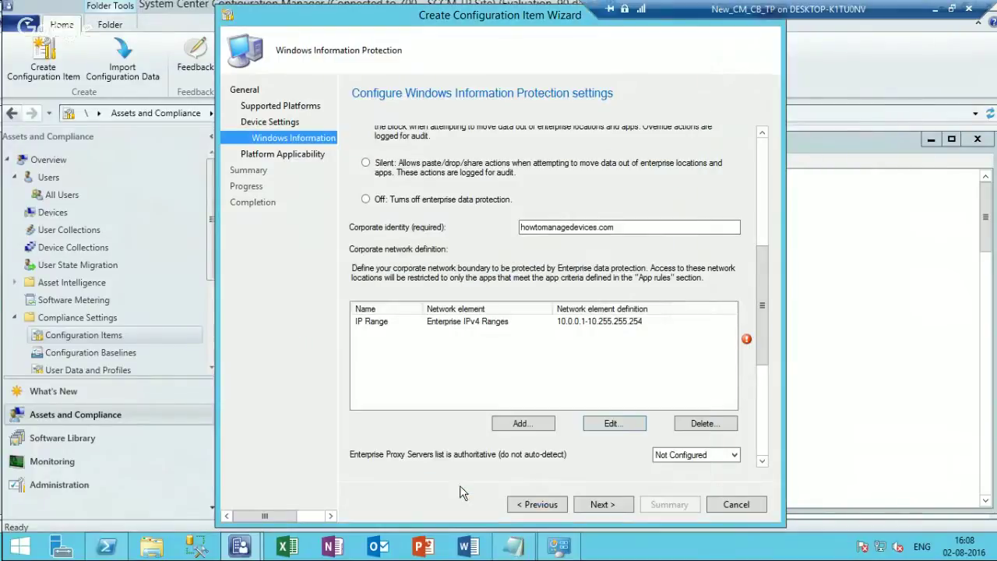
Add a corporate network definition named "Enterprise Network Domain", using the domain listed under that heading in the notes, and save it
click(540, 424)
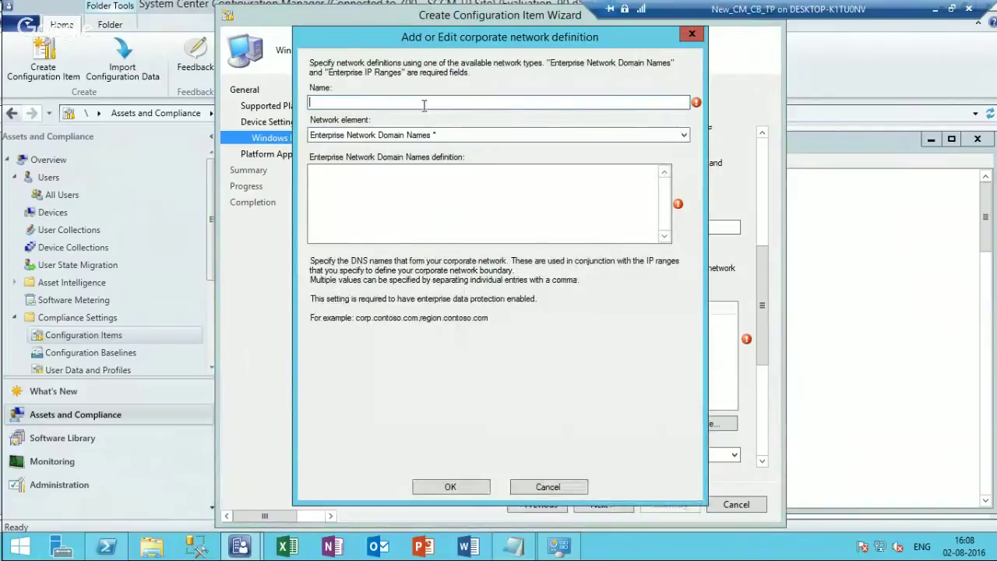
key(ctrl+v)
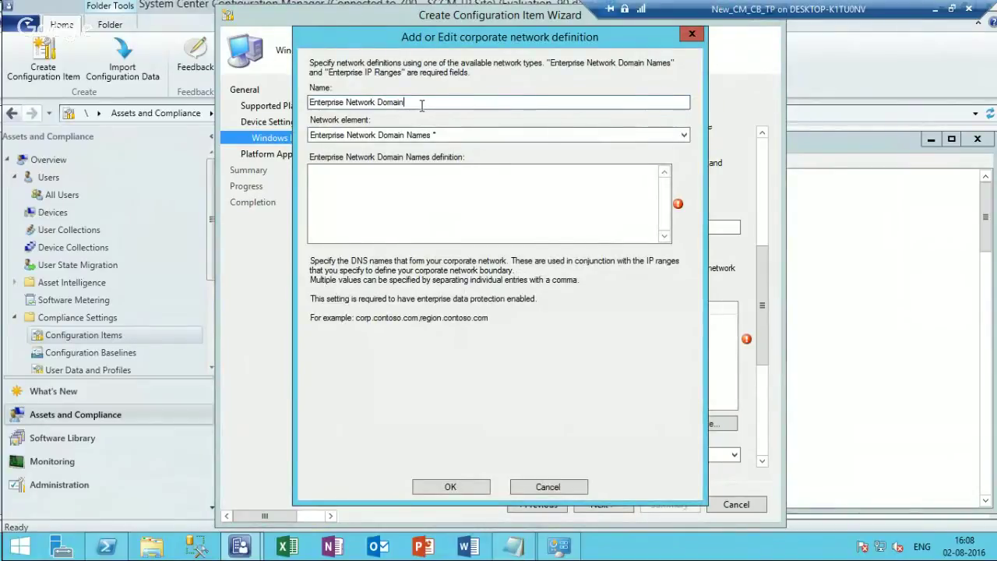
click(385, 188)
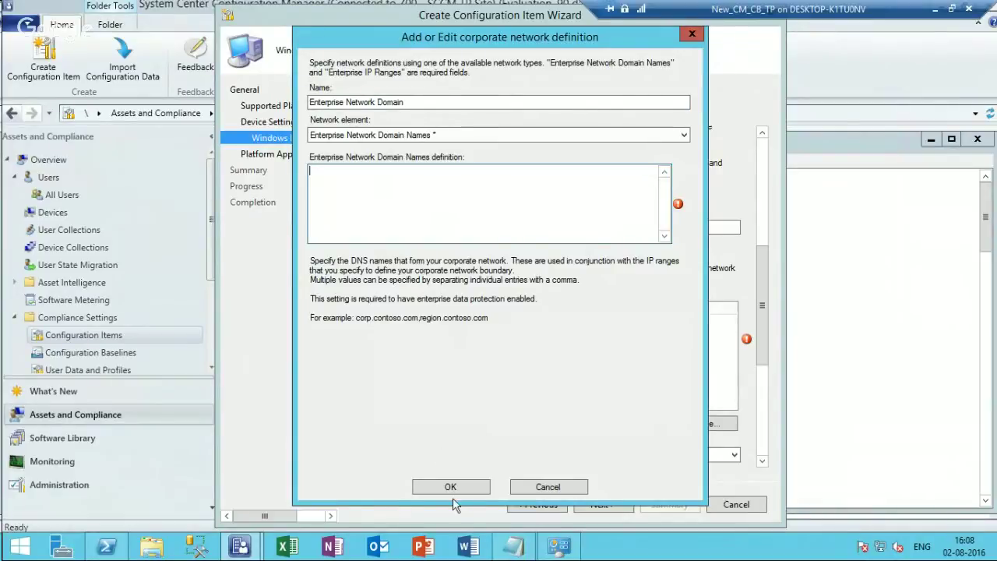
click(512, 547)
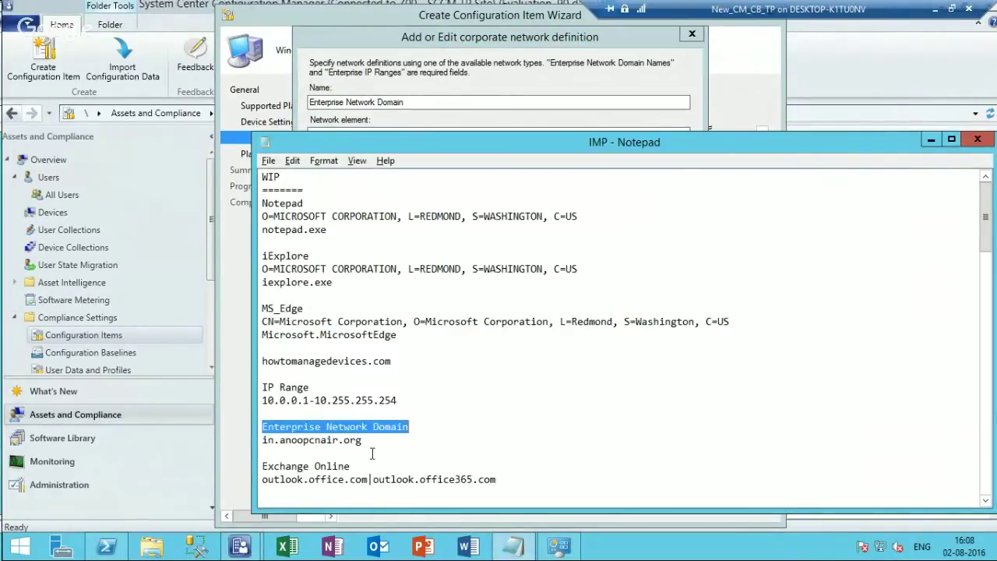
drag(369, 443, 250, 441)
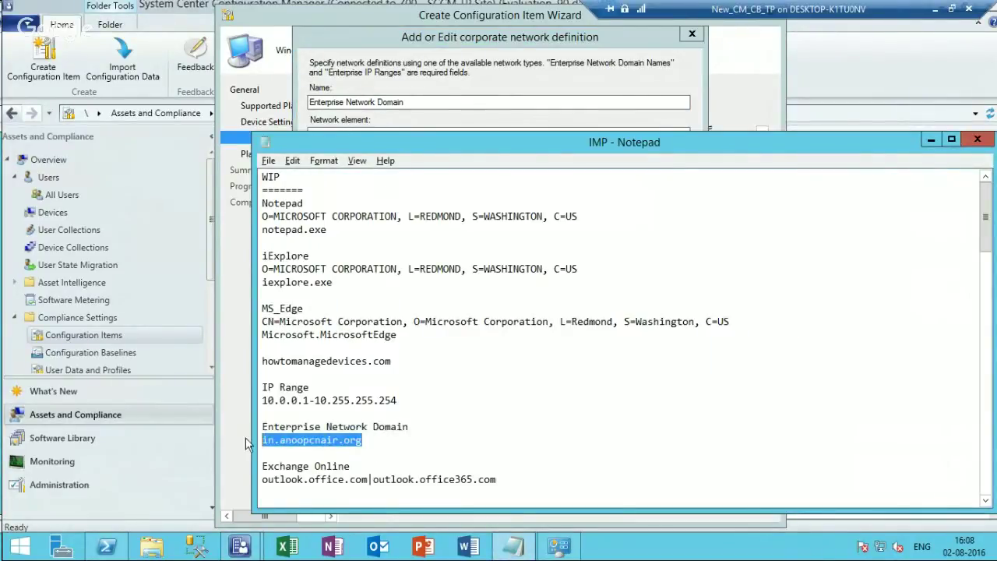
key(alt+Tab)
key(ctrl+v)
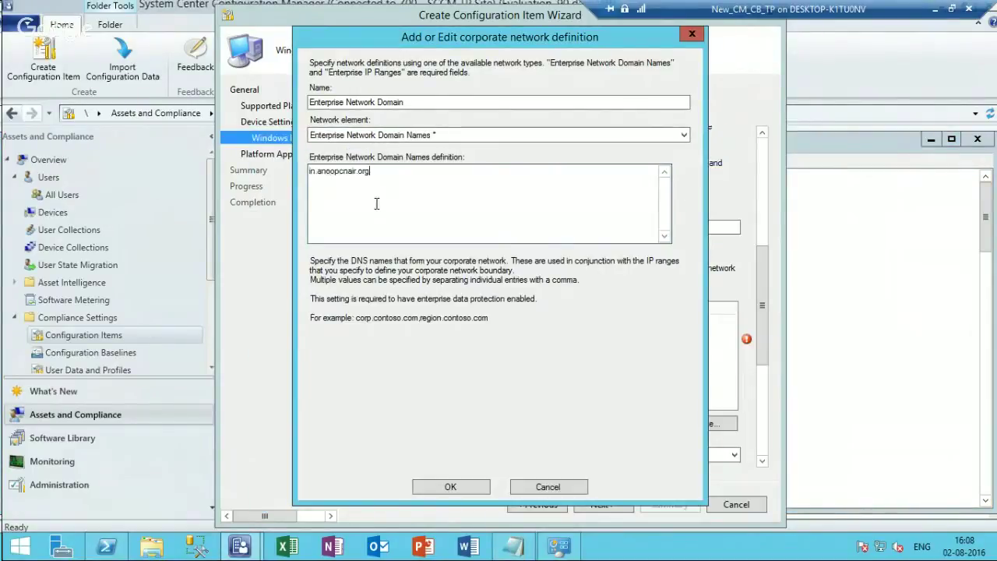
click(444, 487)
Begin another corporate network definition named "Exchange Online" from the notes, with Enterprise Cloud Resources as the network element
click(515, 425)
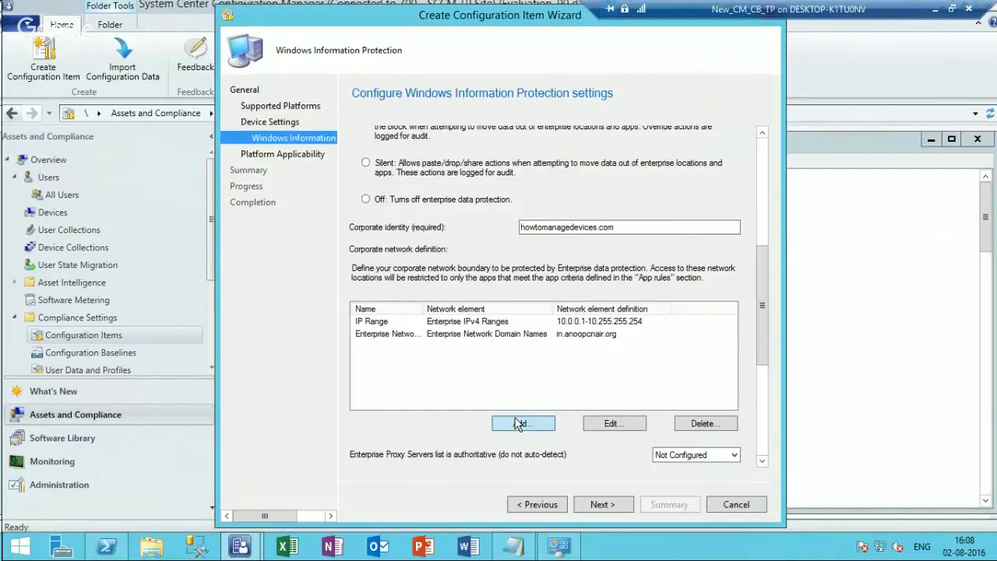
click(513, 547)
drag(352, 466, 262, 465)
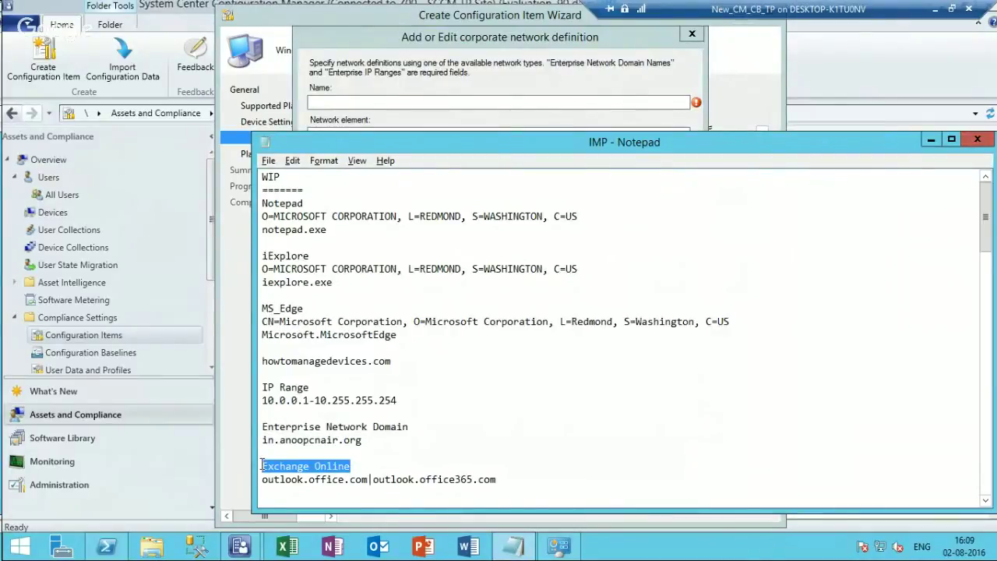
click(498, 117)
click(497, 137)
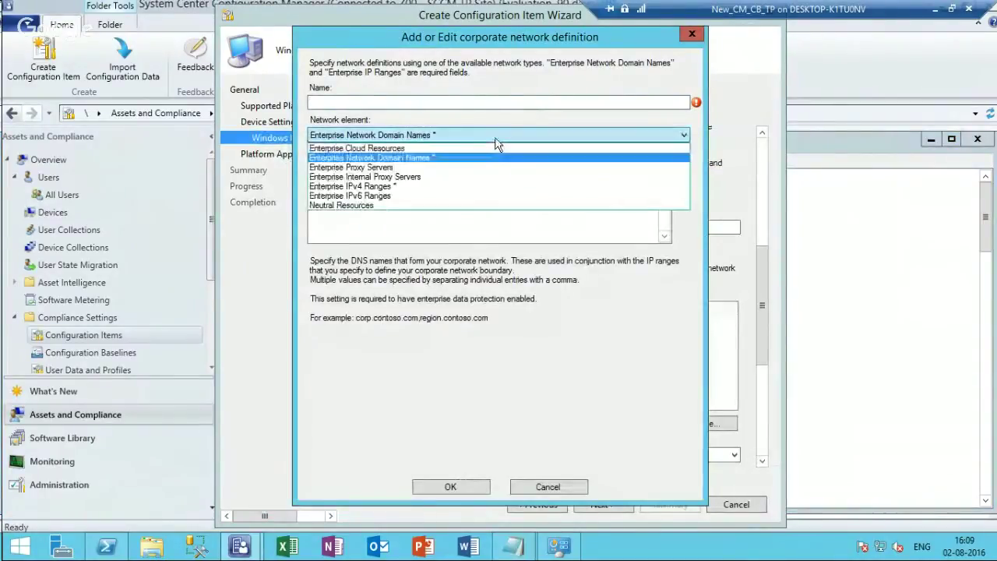
click(451, 148)
click(401, 102)
key(ctrl+v)
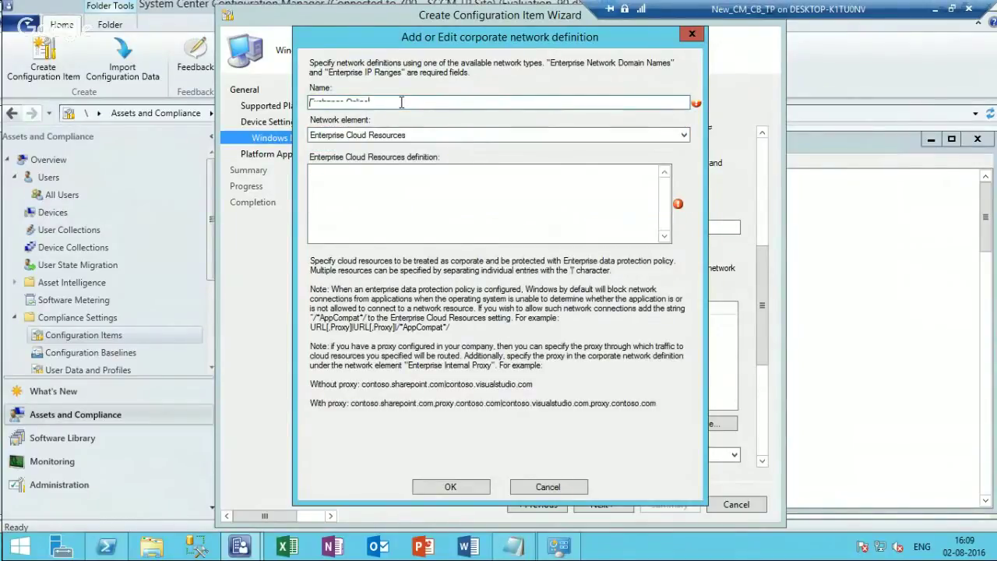
Enter "outlook.office.com|outlook.office365.com" from the notes as the cloud resources definition and save the Exchange Online entry
click(370, 173)
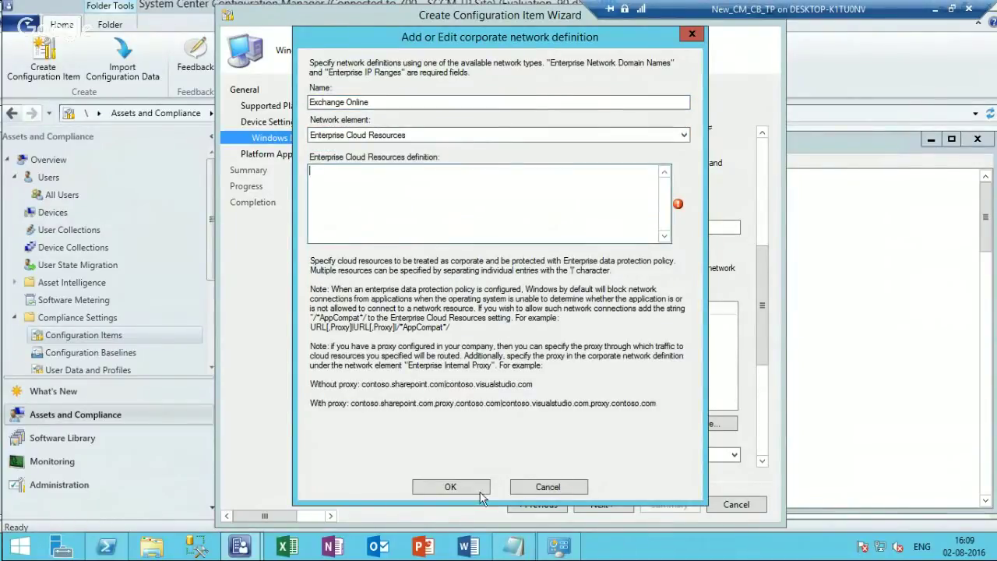
click(513, 546)
drag(501, 483, 259, 479)
key(ctrl+c)
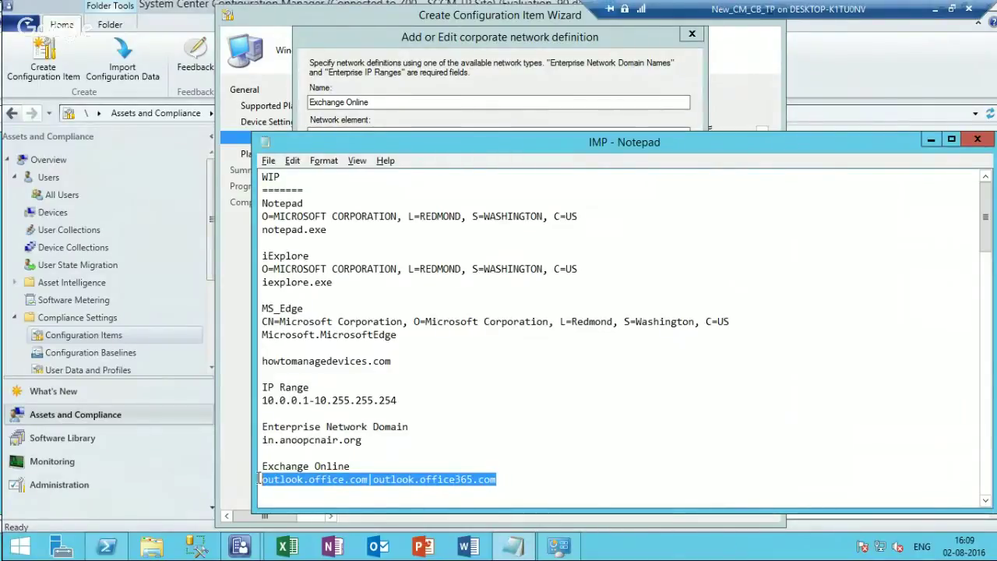
key(alt+Tab)
key(ctrl+v)
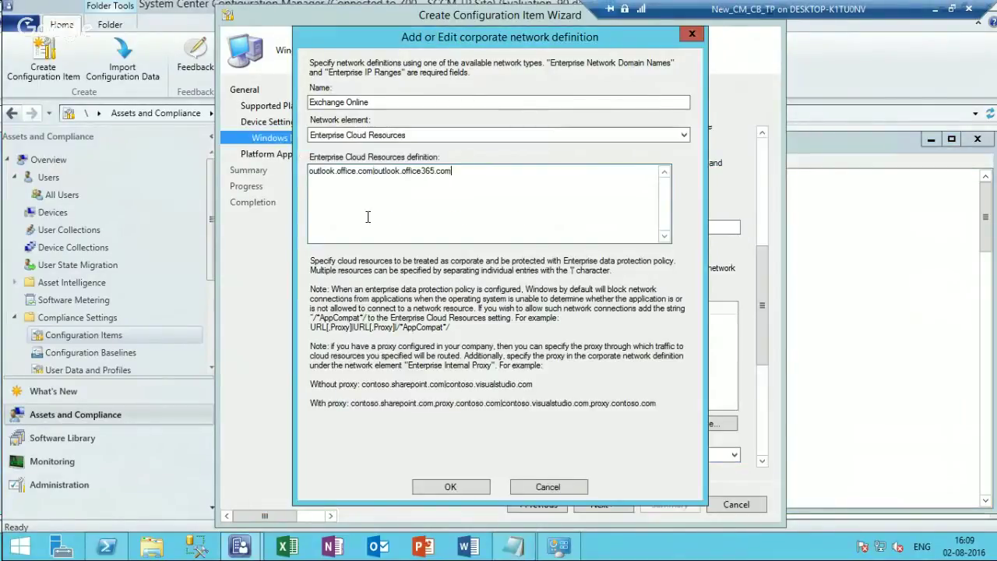
click(450, 488)
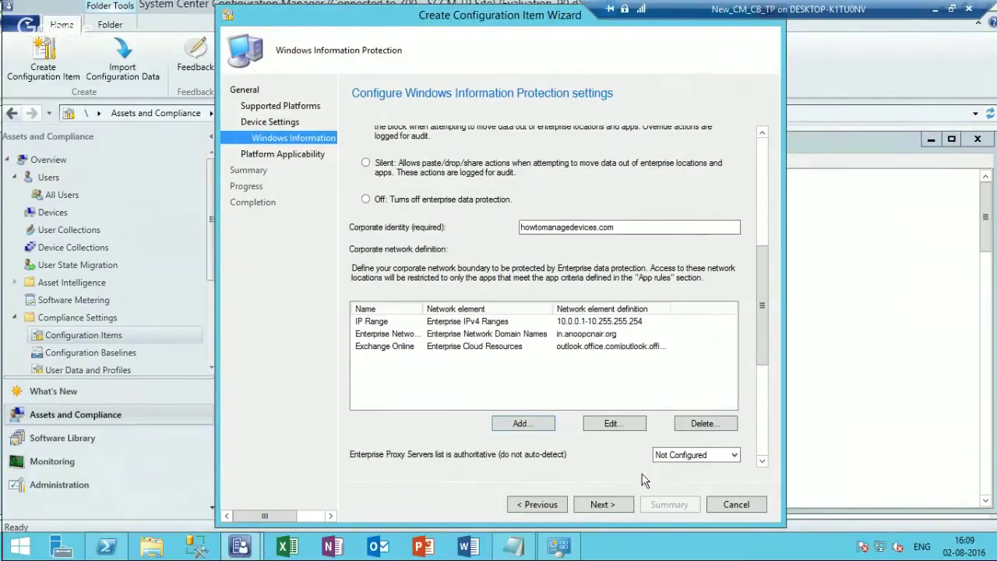
Upload the EFSDRA certificate from C:\Sources\EDP Cert as the required Data Recovery Agent certificate
drag(760, 346, 760, 436)
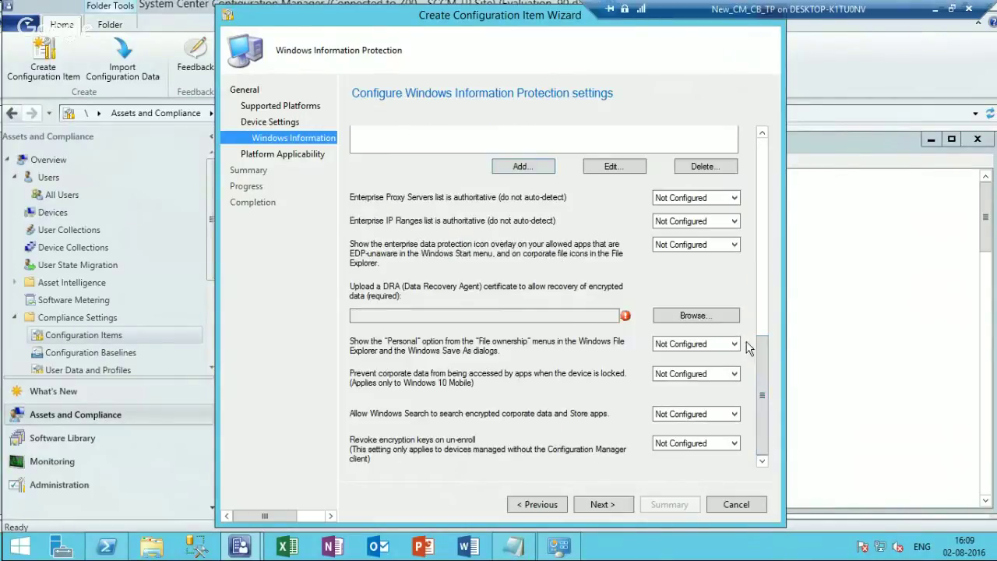
drag(759, 377, 765, 332)
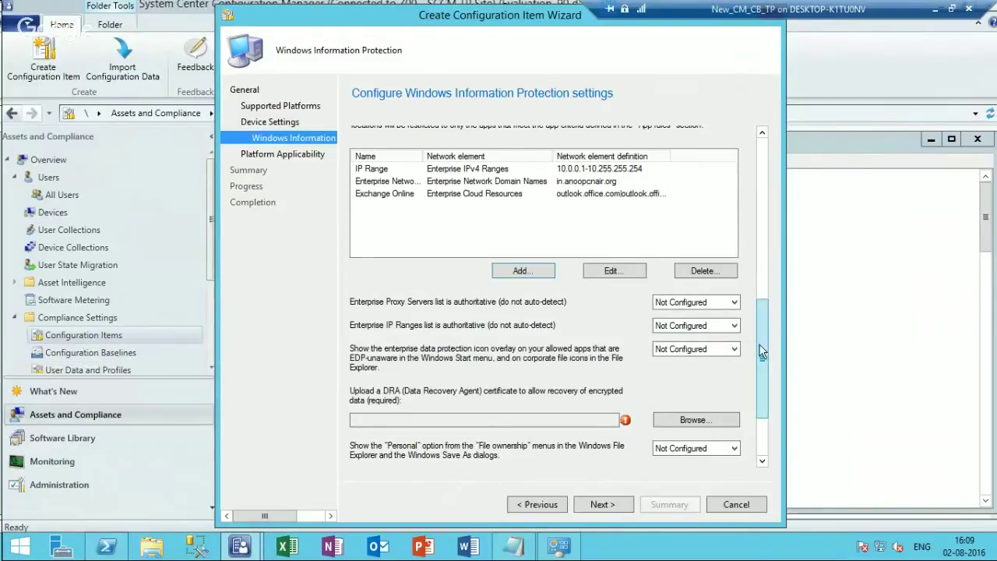
drag(763, 356, 763, 383)
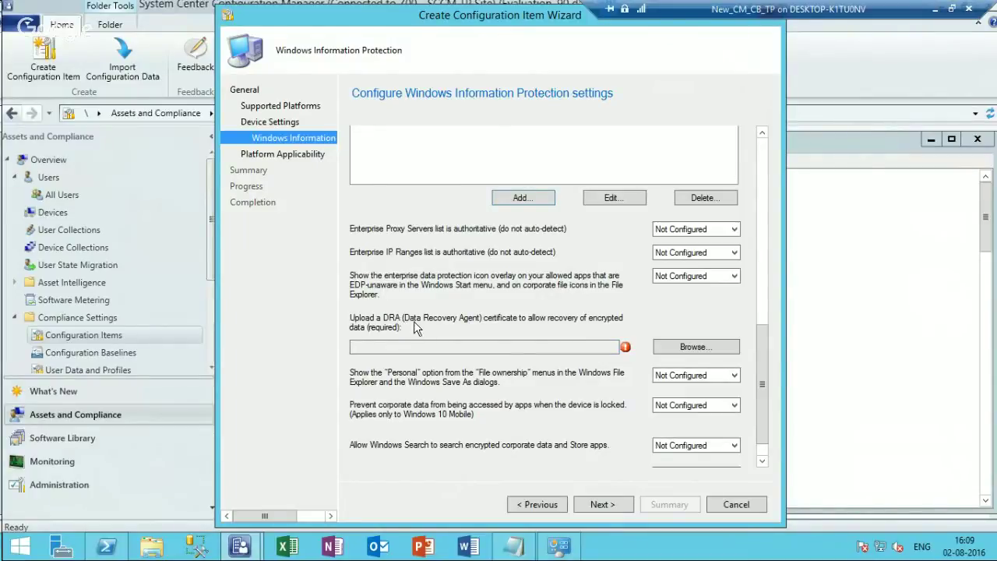
mouse_move(413, 321)
click(682, 352)
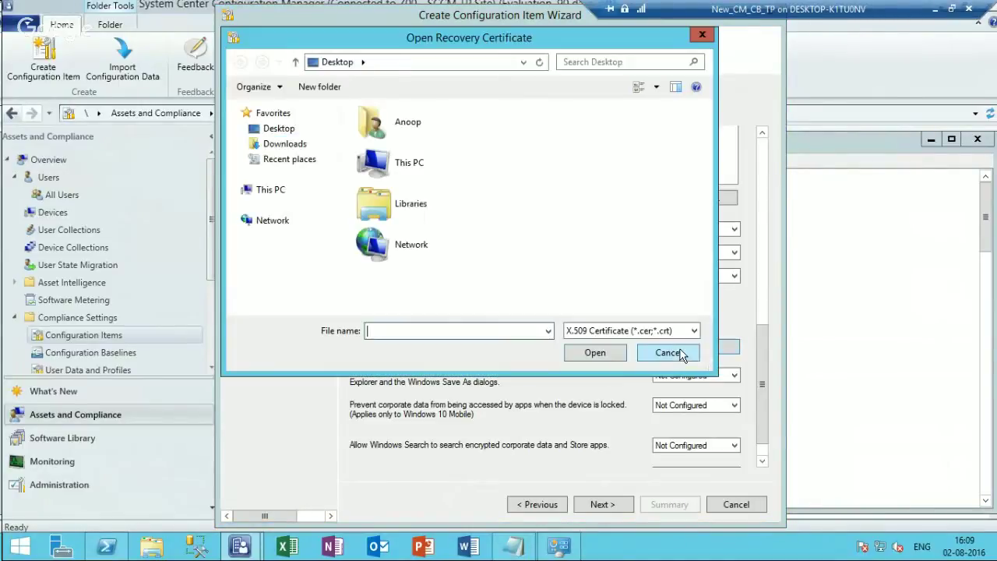
double_click(411, 160)
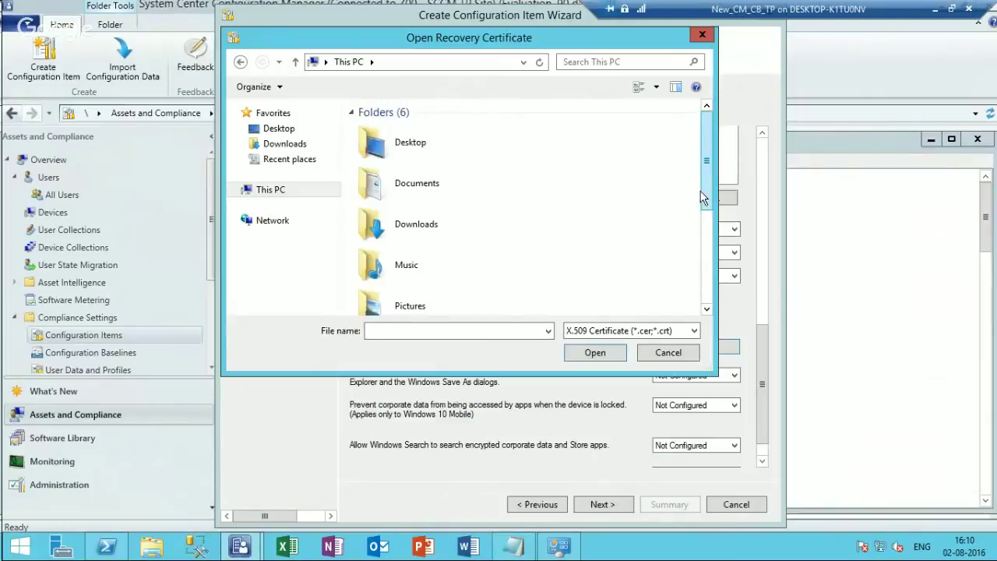
drag(704, 196, 709, 282)
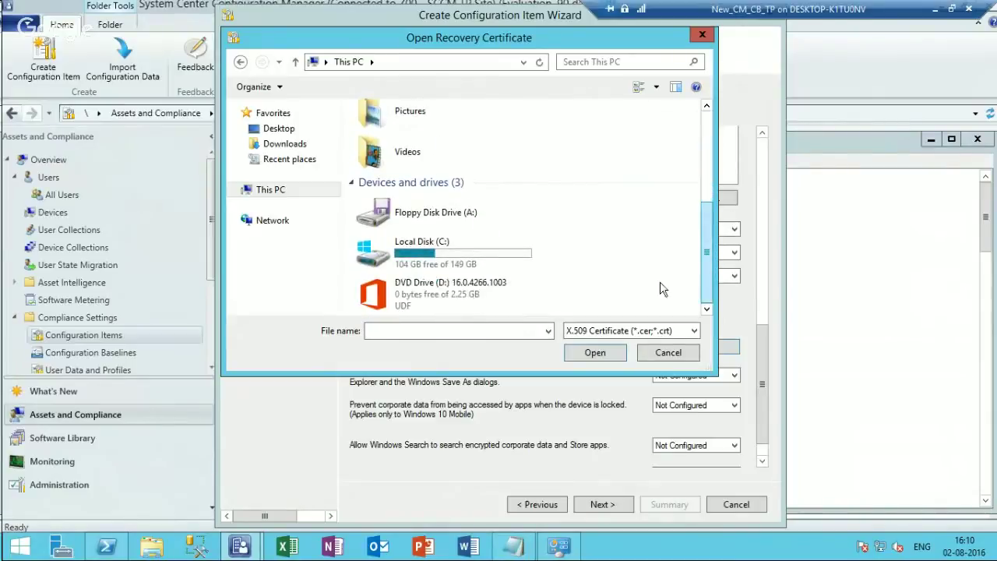
double_click(498, 260)
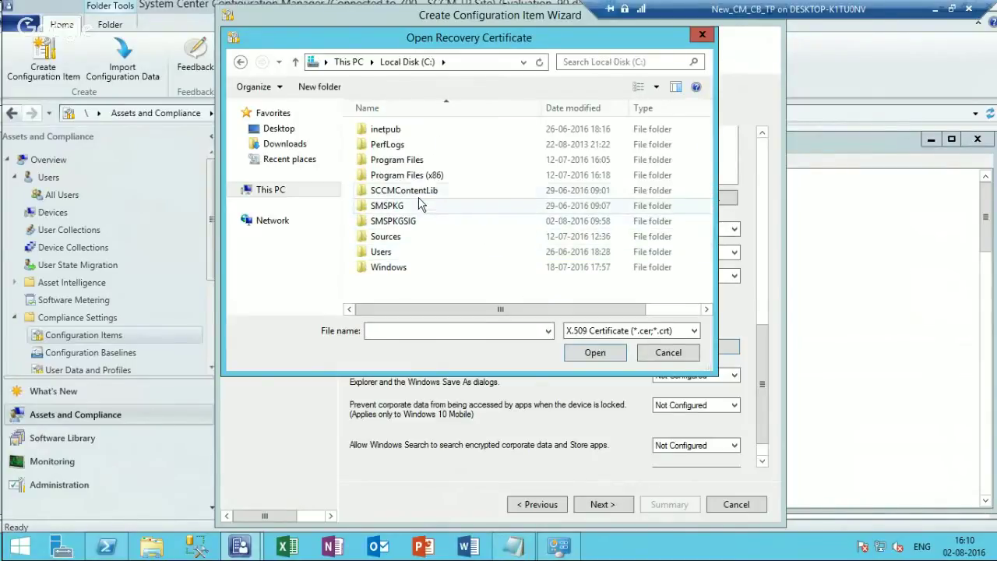
double_click(408, 242)
click(397, 147)
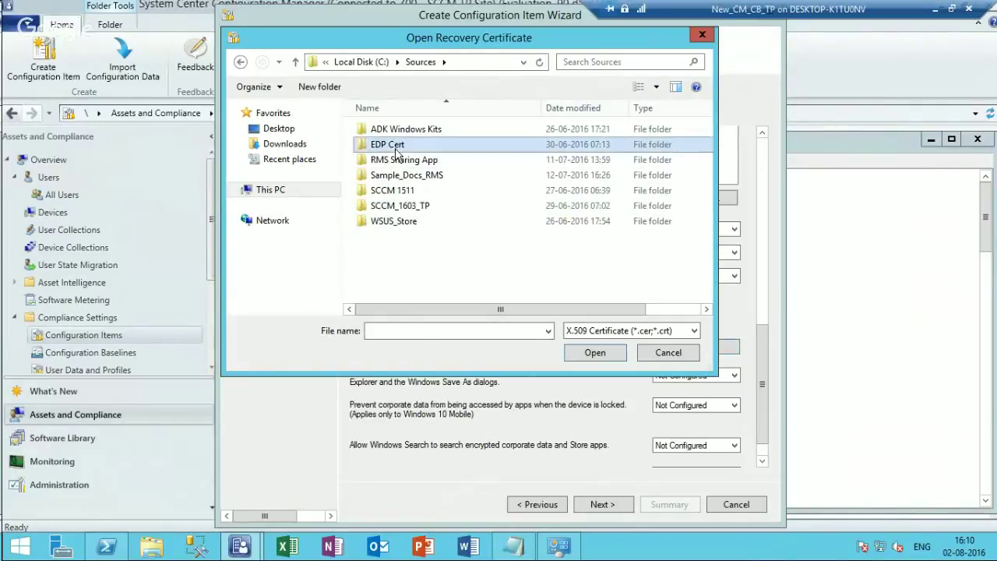
double_click(397, 151)
click(386, 134)
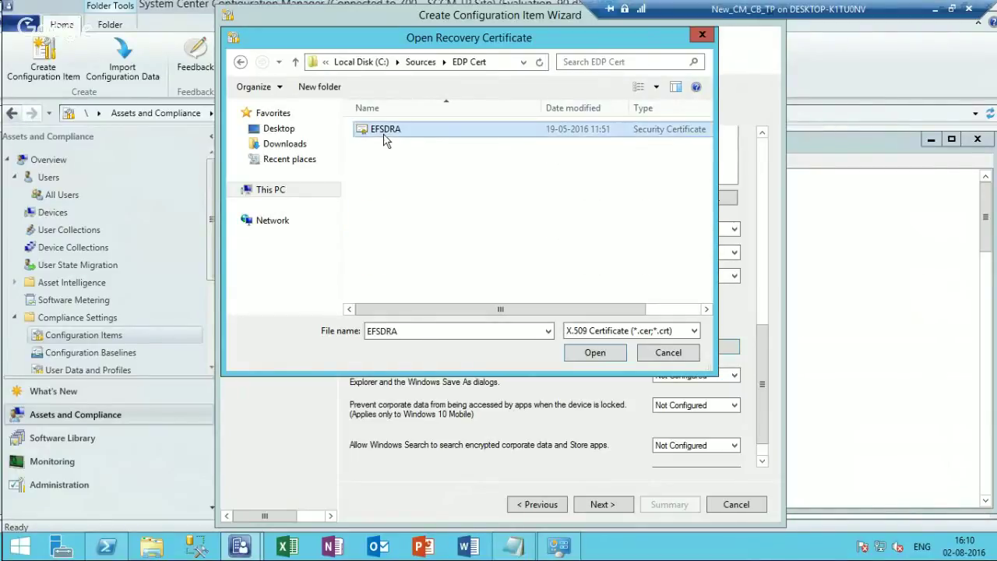
click(576, 356)
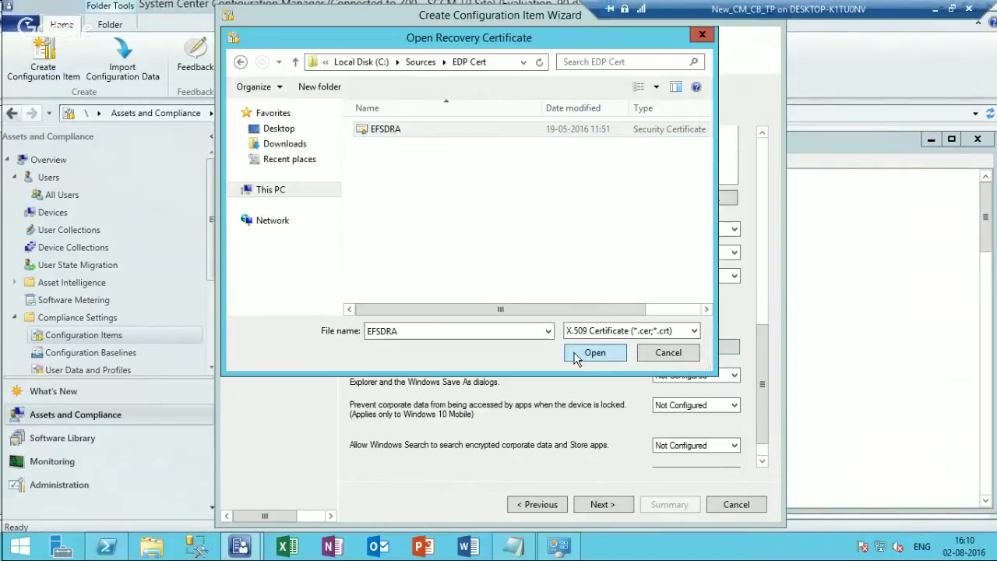
Set showing the "Personal" option in the File ownership menus to Yes and proceed to the platform applicability page
click(760, 457)
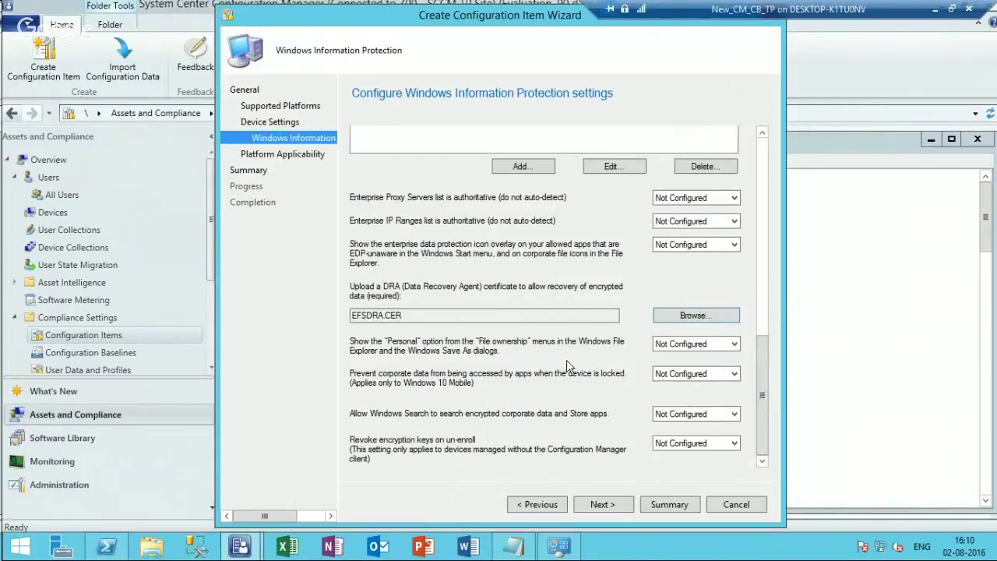
mouse_move(584, 362)
click(705, 344)
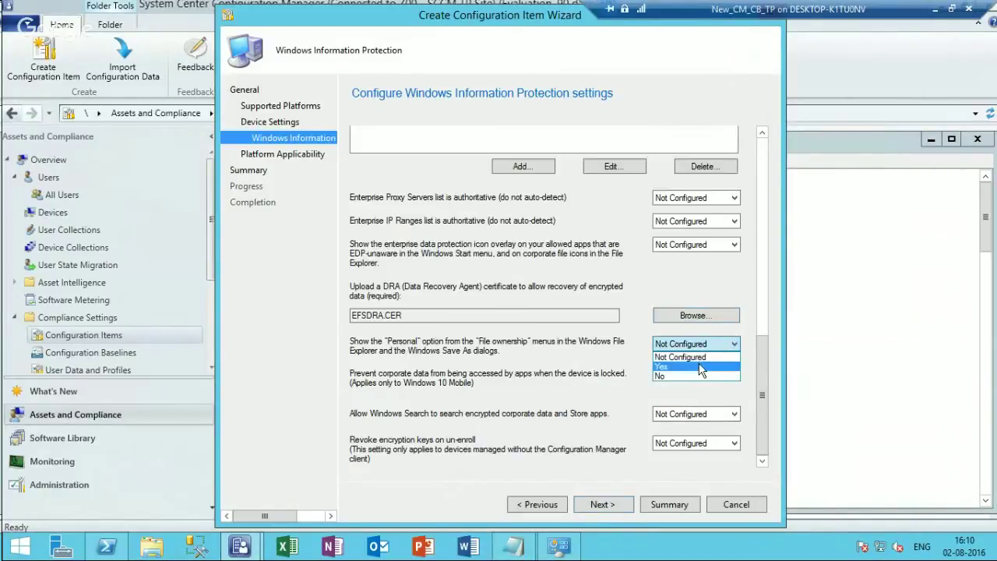
click(701, 367)
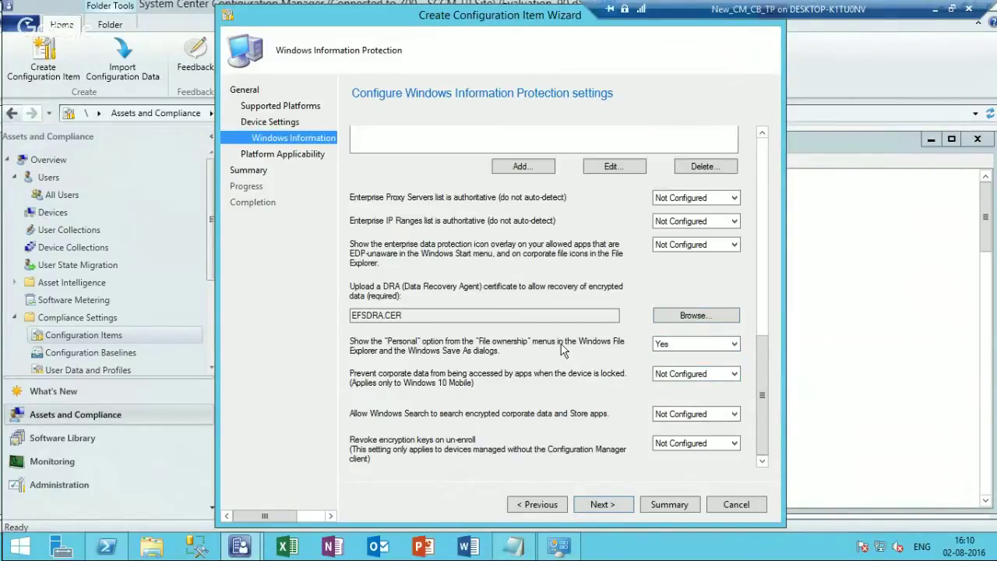
mouse_move(521, 355)
click(597, 506)
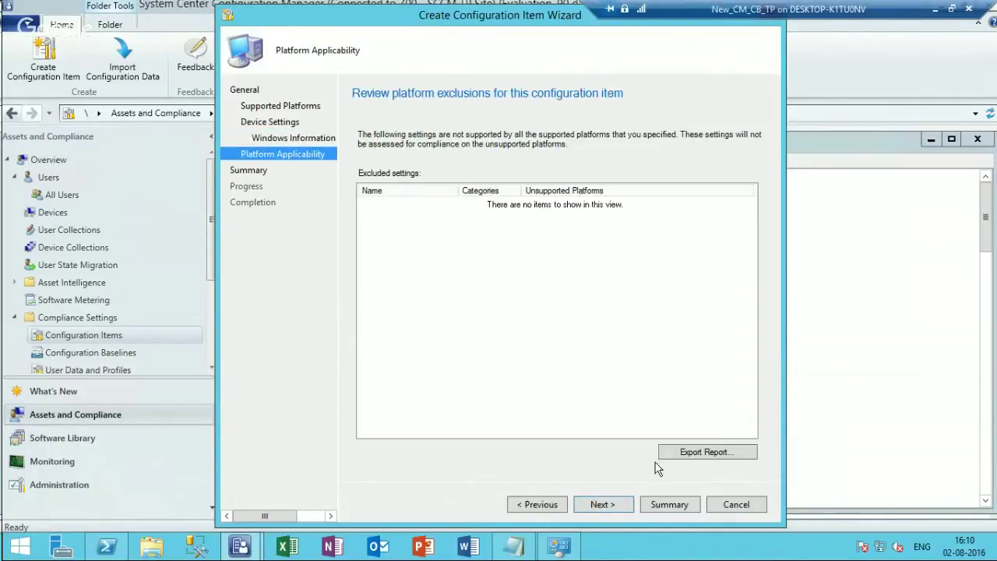
Return to the Windows Information Protection settings and examine the data protection modes offered for a new app rule, without adding one
click(545, 504)
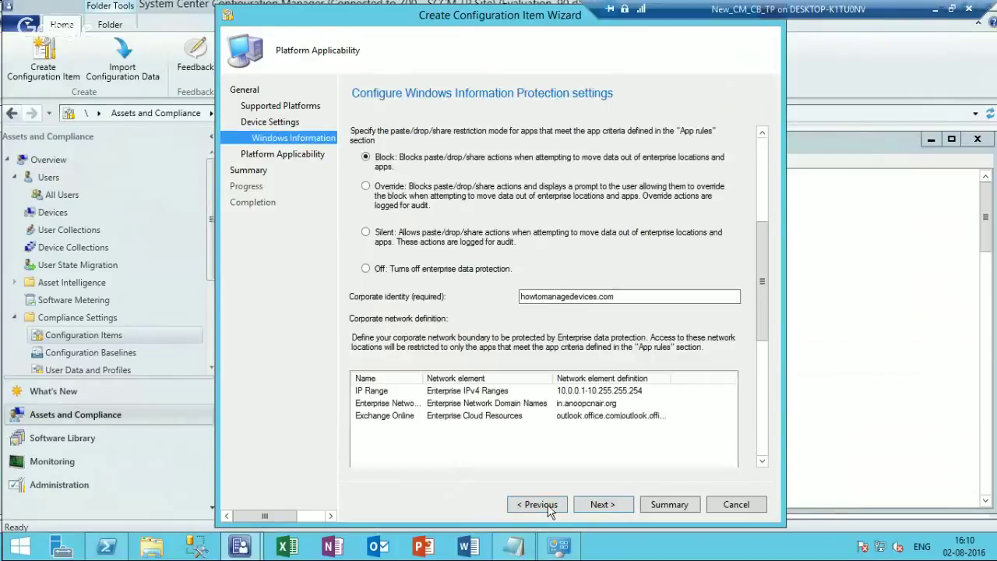
drag(756, 300, 763, 192)
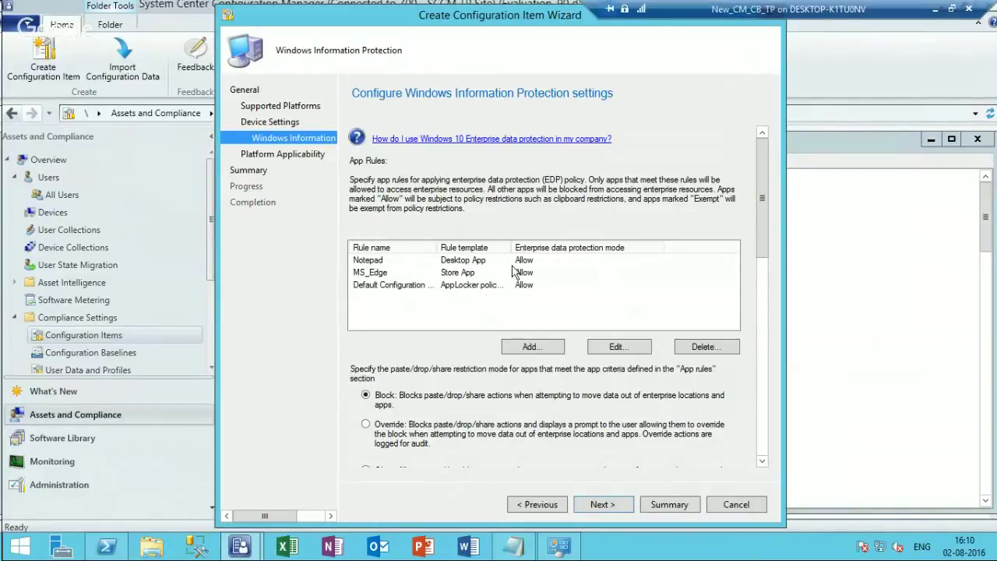
click(543, 352)
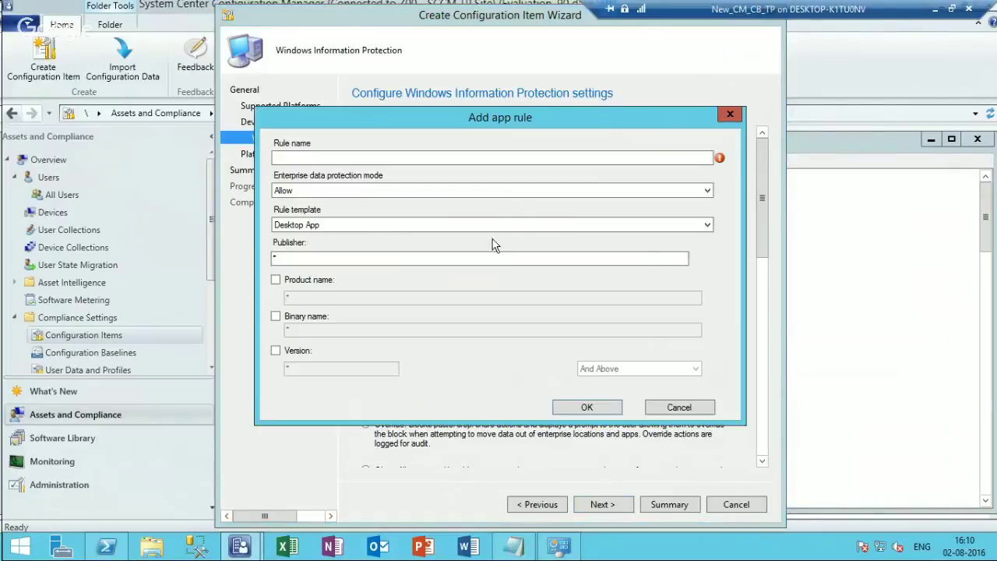
click(471, 194)
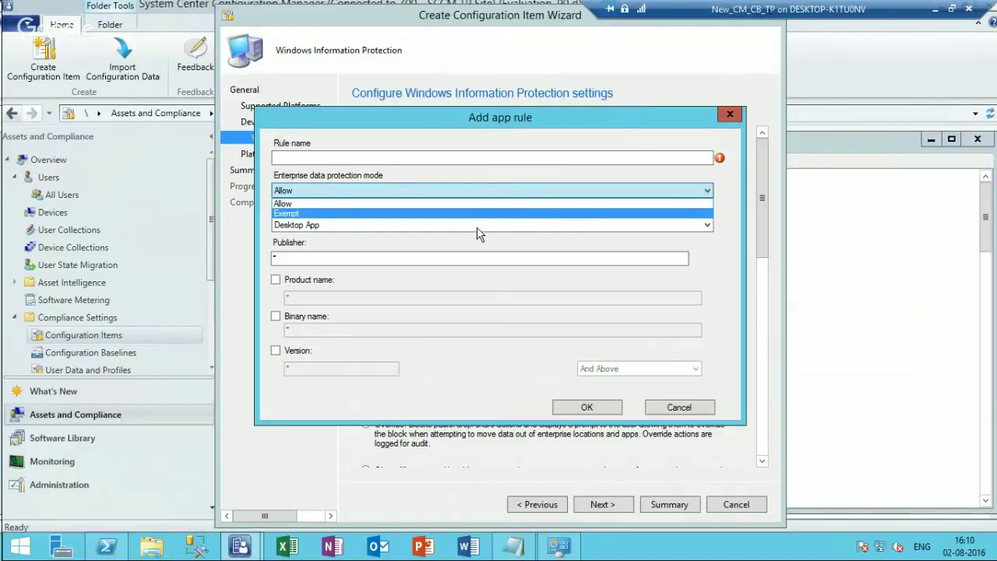
click(540, 118)
click(669, 409)
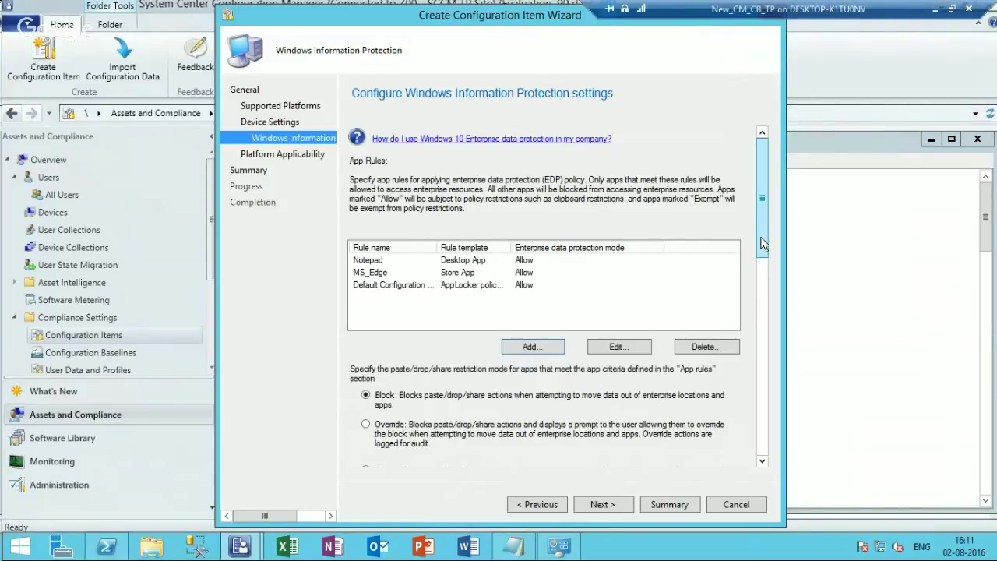
Review the restriction mode, corporate identity and corporate network definitions on the Windows Information Protection page
mouse_move(761, 243)
mouse_down()
mouse_move(762, 279)
mouse_move(762, 243)
mouse_up()
scroll(434, 336, down, 3)
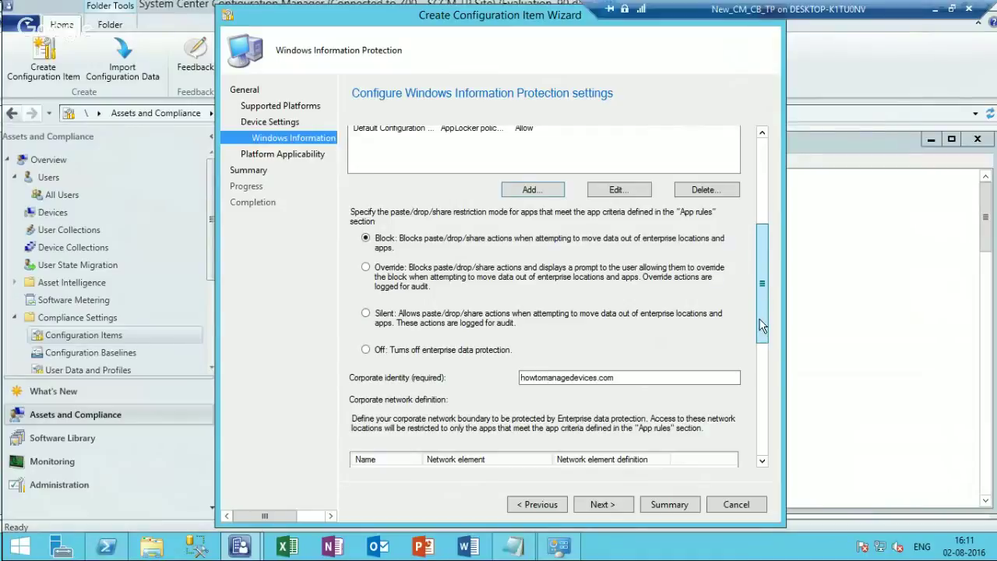
scroll(760, 293, down, 2)
drag(615, 290, 514, 300)
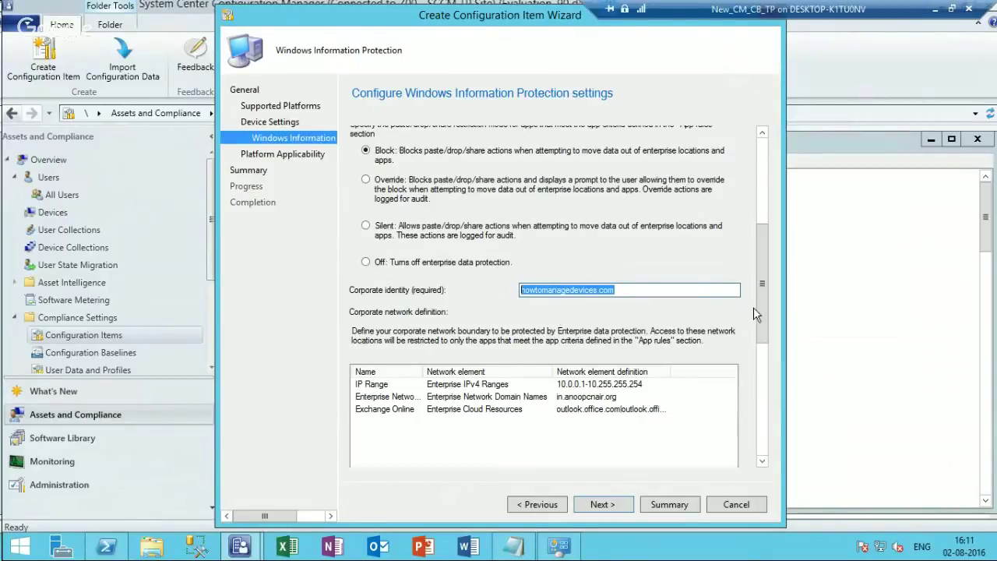
Examine the corporate network definition entries, the uploaded DRA certificate and the remaining Windows Information Protection options
drag(757, 314, 764, 355)
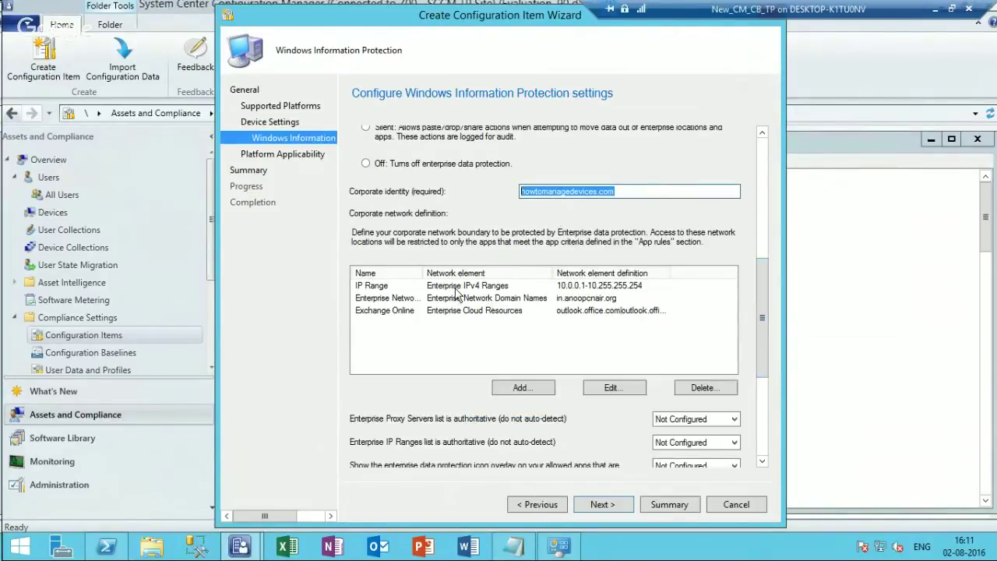
click(456, 288)
click(454, 299)
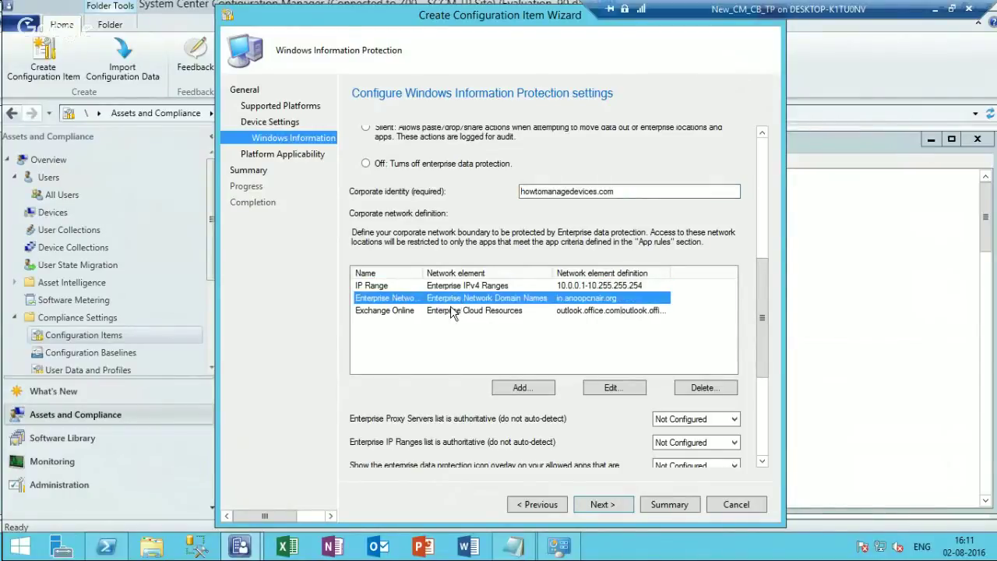
click(452, 310)
click(453, 300)
click(458, 287)
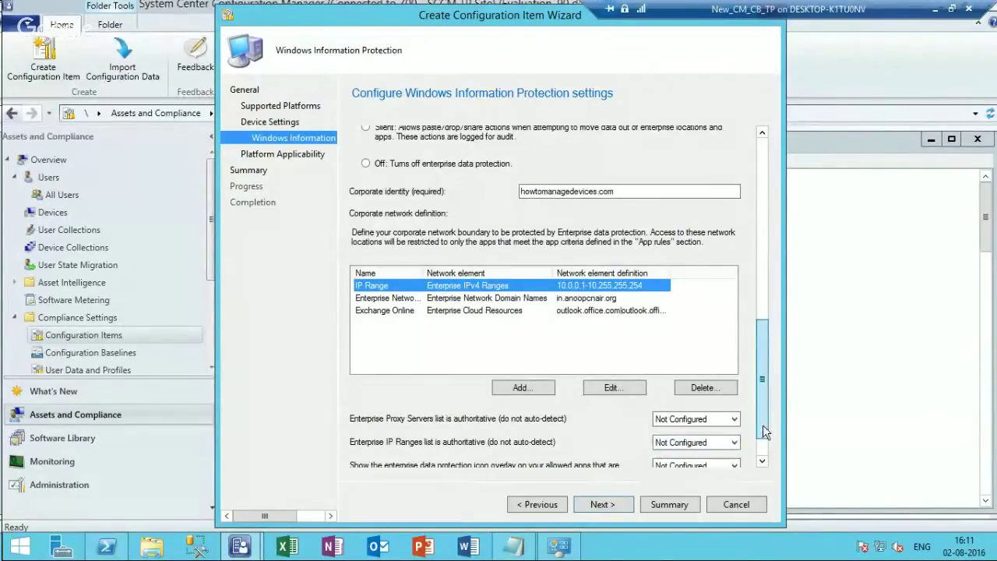
click(763, 424)
double_click(393, 329)
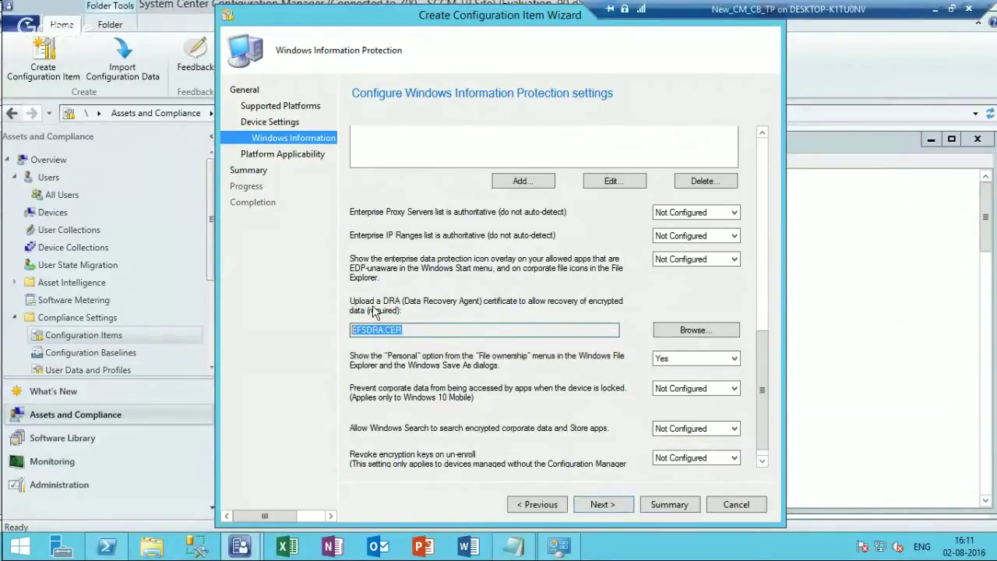
mouse_move(401, 315)
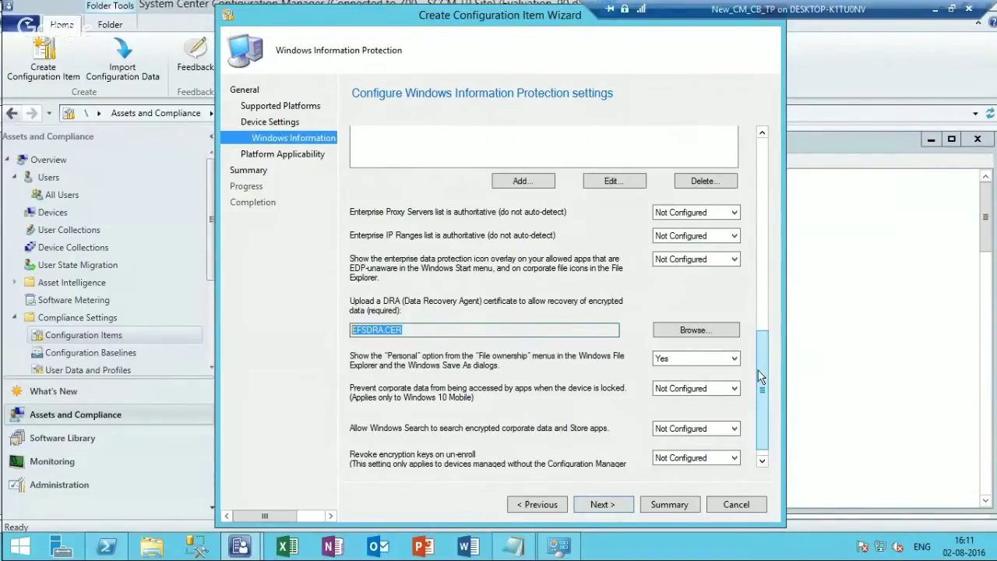
mouse_move(761, 377)
mouse_down()
mouse_move(761, 253)
mouse_move(762, 386)
mouse_up()
Proceed through platform applicability and the summary to create the configuration item, and close the finished wizard
click(613, 505)
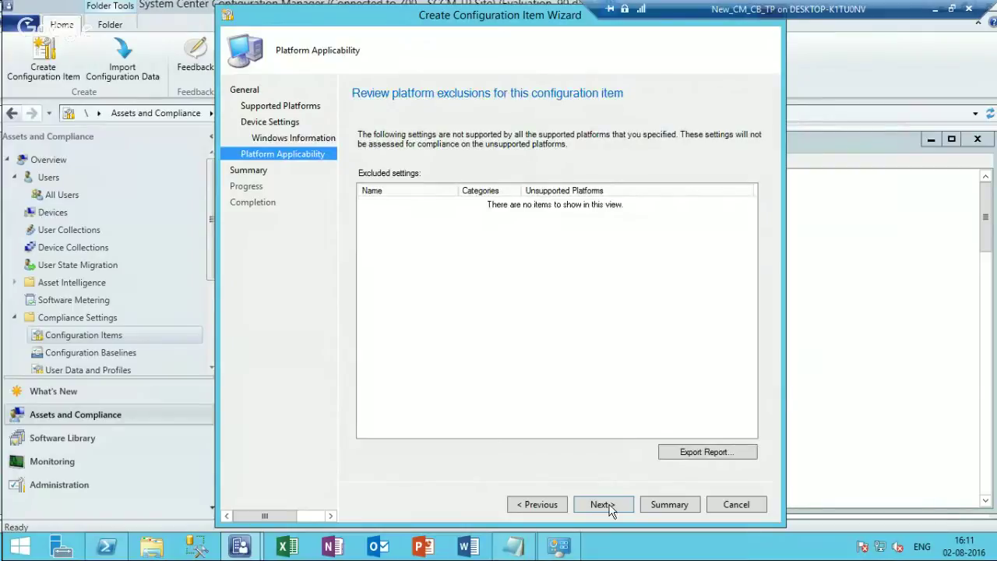
click(606, 505)
click(606, 505)
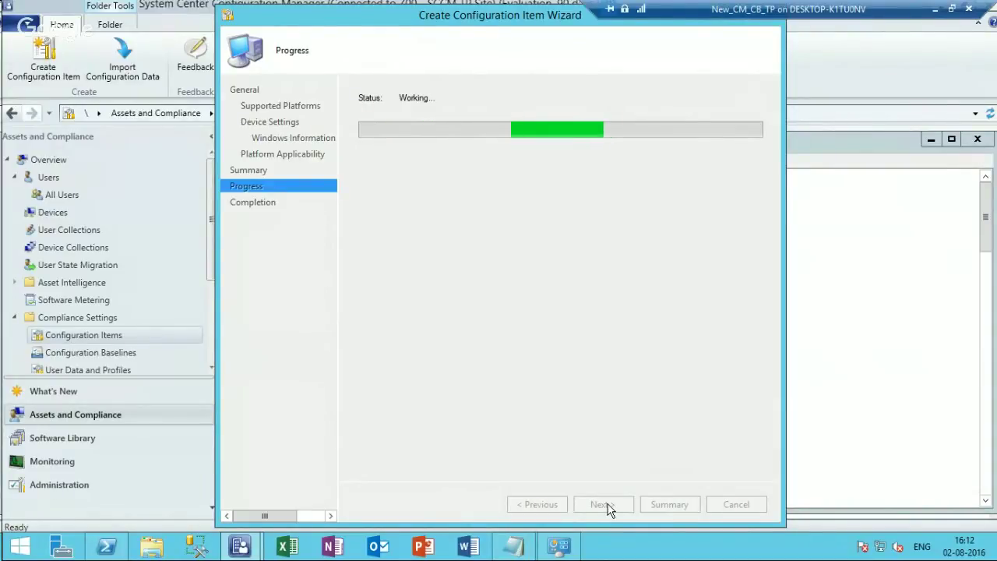
mouse_move(449, 23)
mouse_down()
mouse_move(458, 80)
mouse_move(441, 24)
mouse_up()
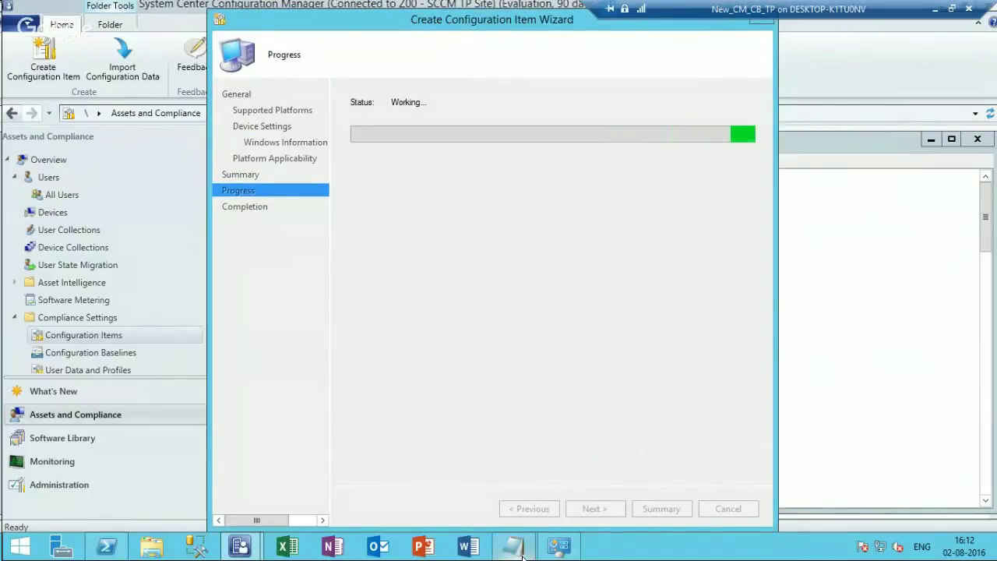
mouse_move(522, 554)
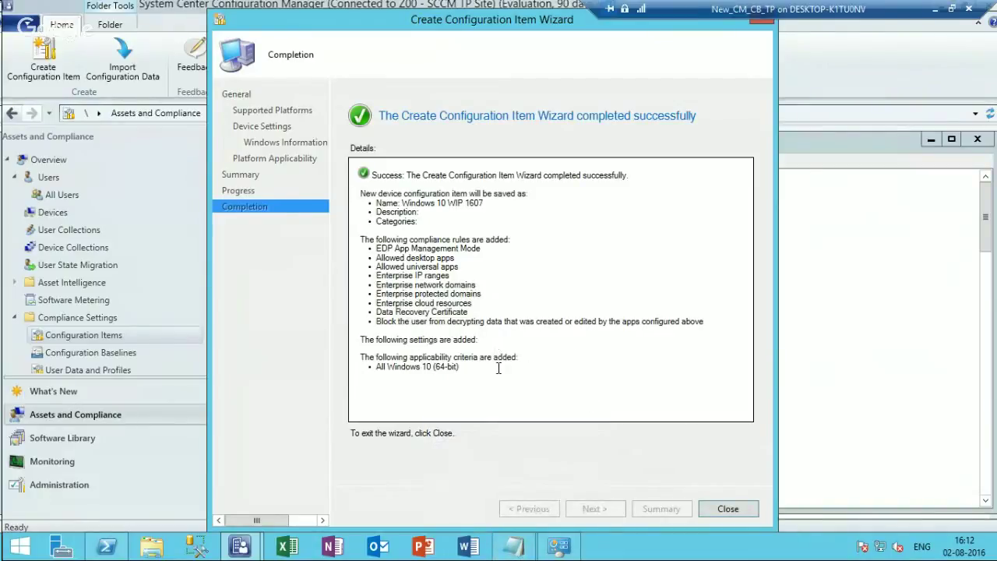
click(710, 508)
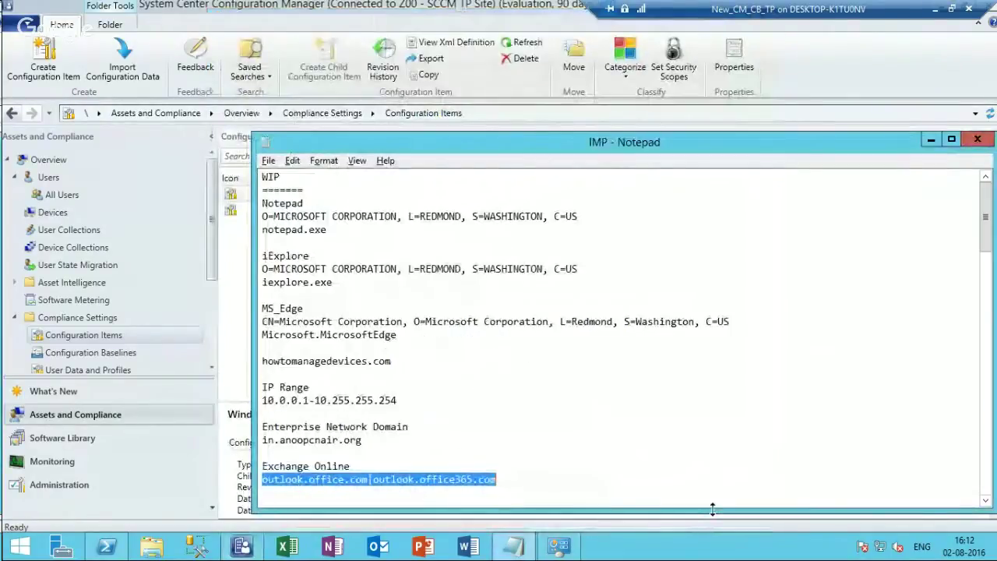
Minimize the Notepad notes and start a new configuration baseline named "Windows 10 1607 WIP Policy"
click(931, 140)
click(111, 355)
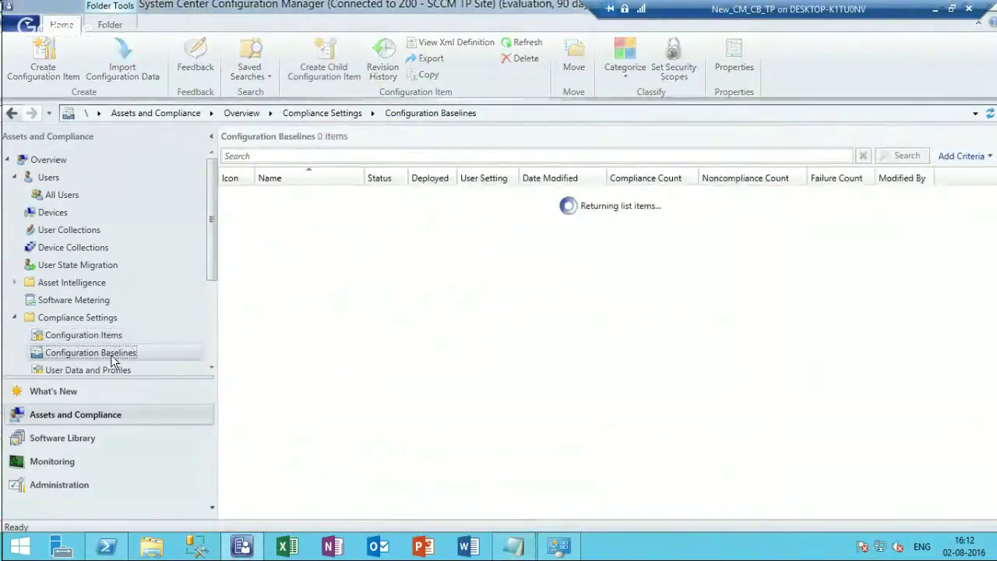
right_click(312, 272)
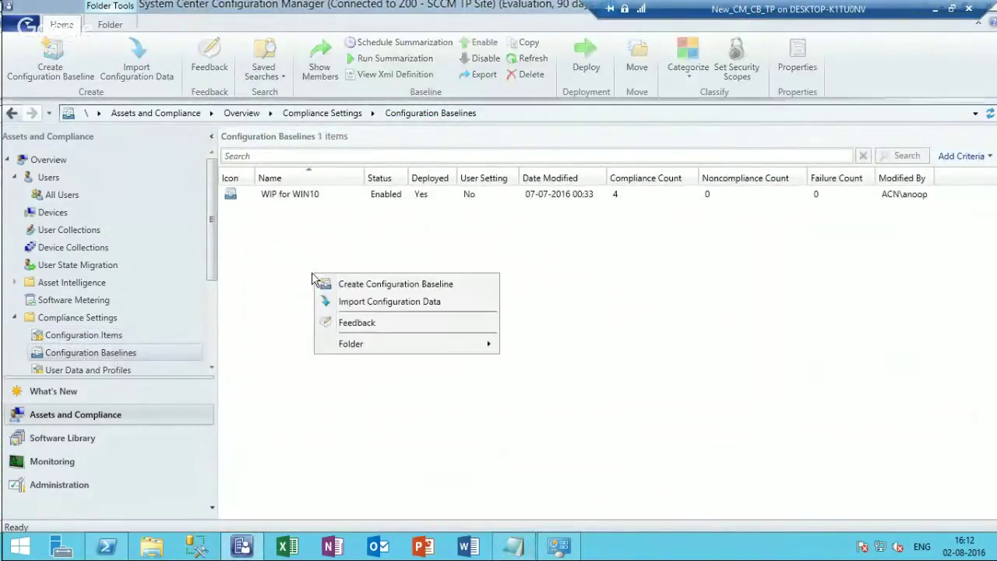
click(358, 285)
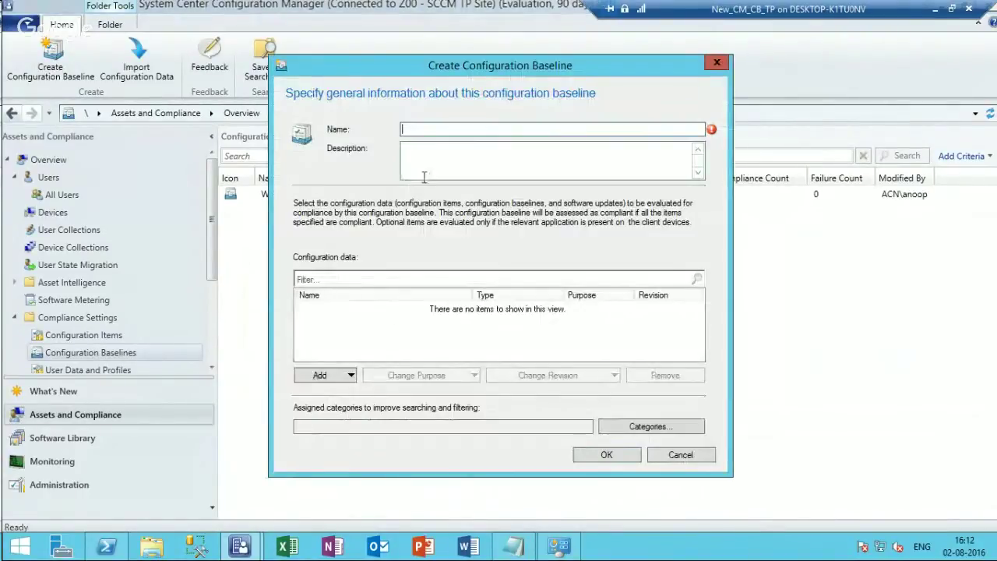
text(Windows 10 1607 WIP Policy)
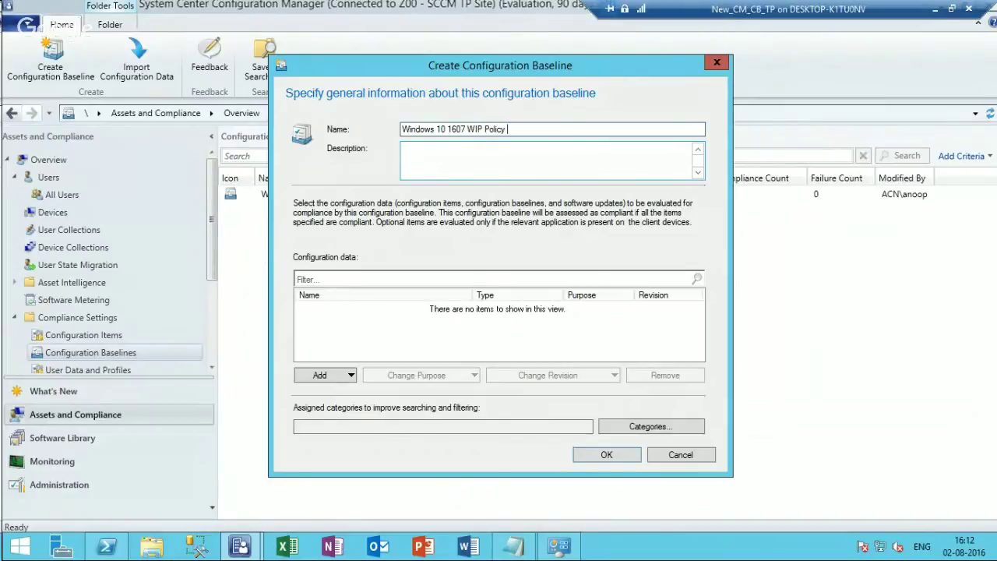
Add the "Windows 10 WIP 1607" configuration item to the baseline and create it
click(321, 377)
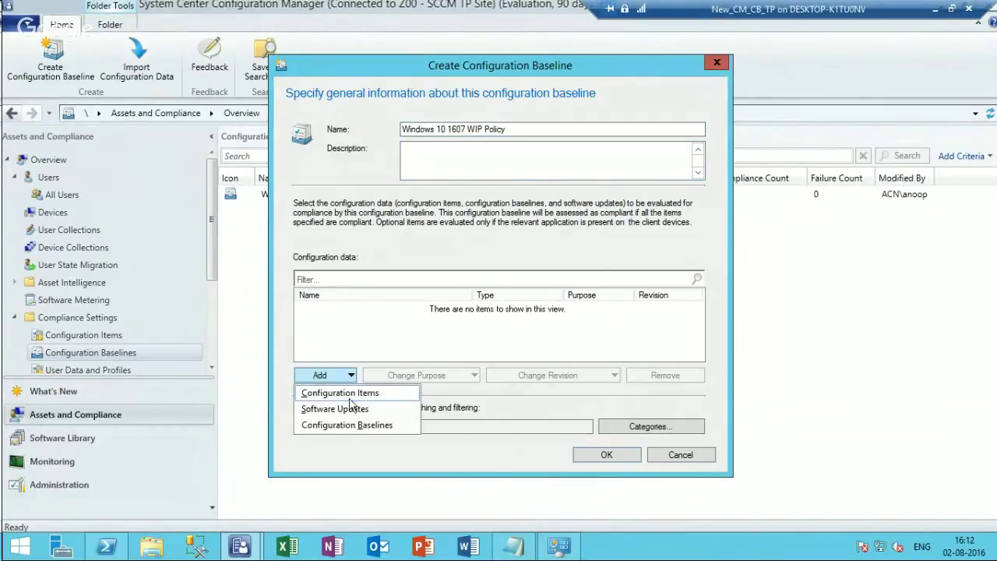
click(342, 392)
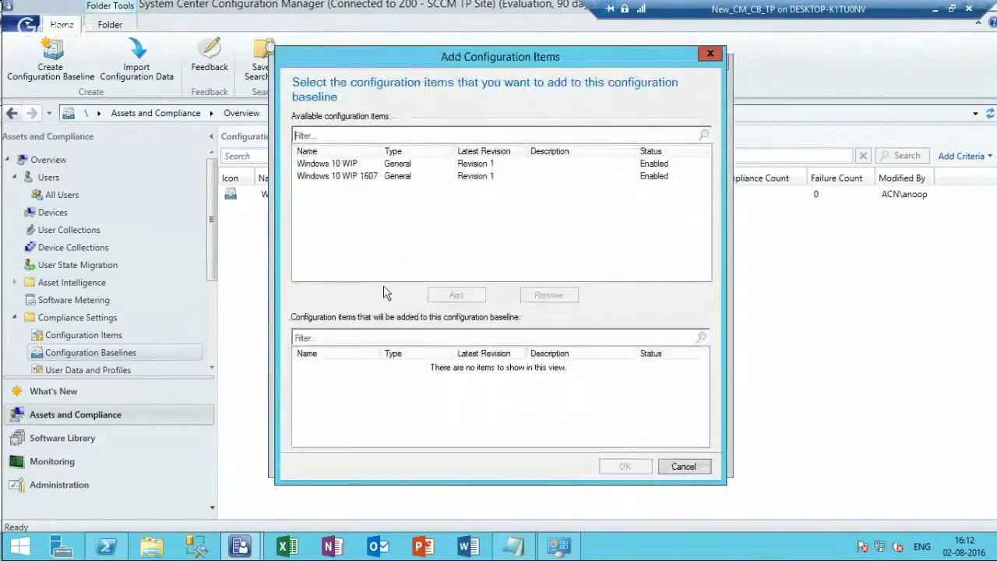
click(351, 178)
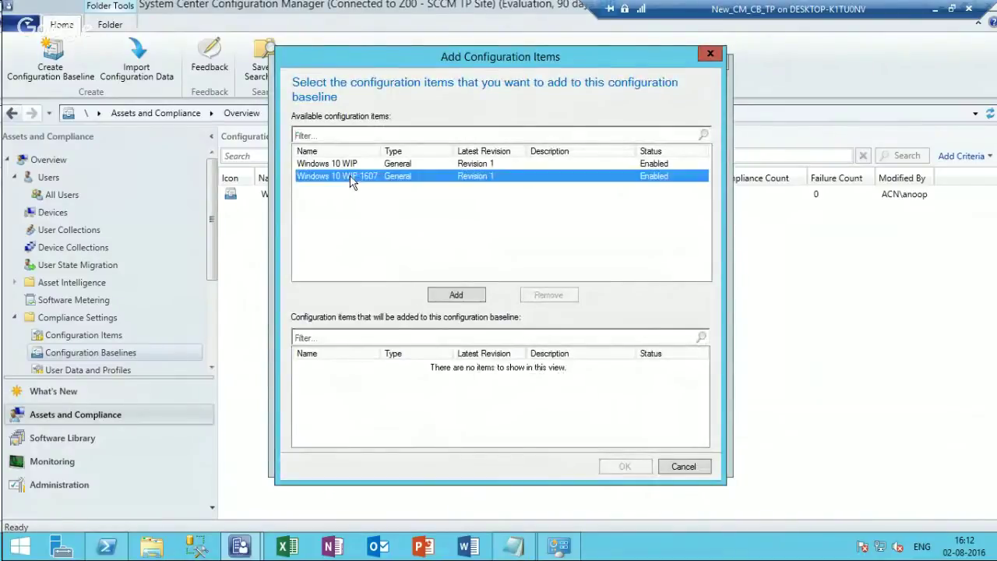
click(464, 302)
click(615, 467)
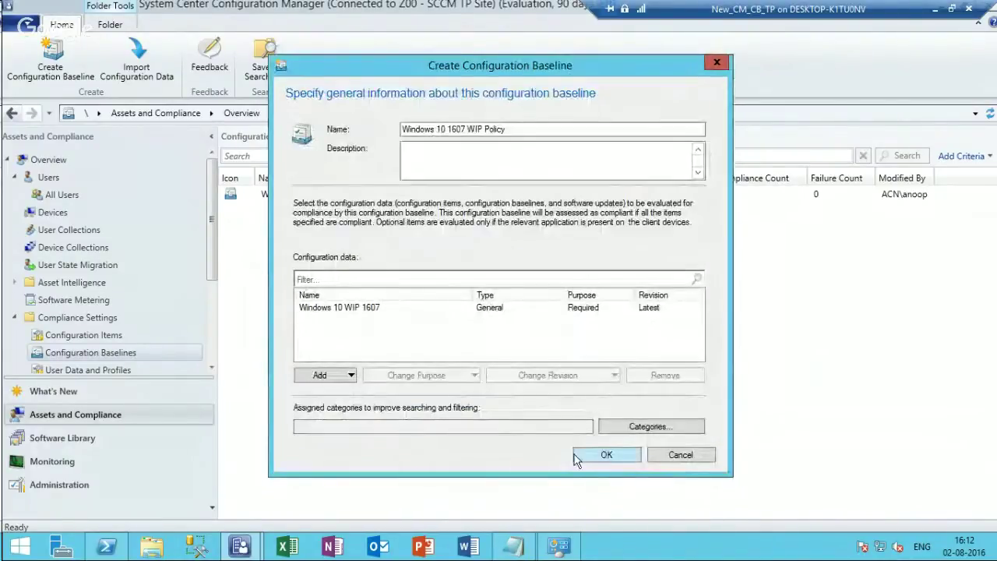
click(605, 455)
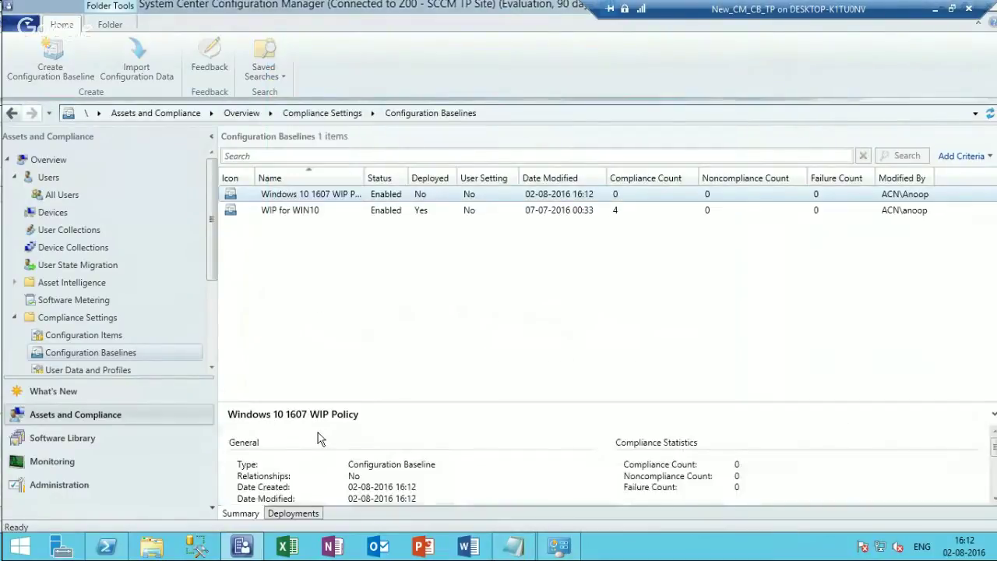
Start deploying the Windows 10 1607 WIP Policy baseline, with remediation of noncompliant rules enabled and allowed outside the maintenance window
double_click(363, 178)
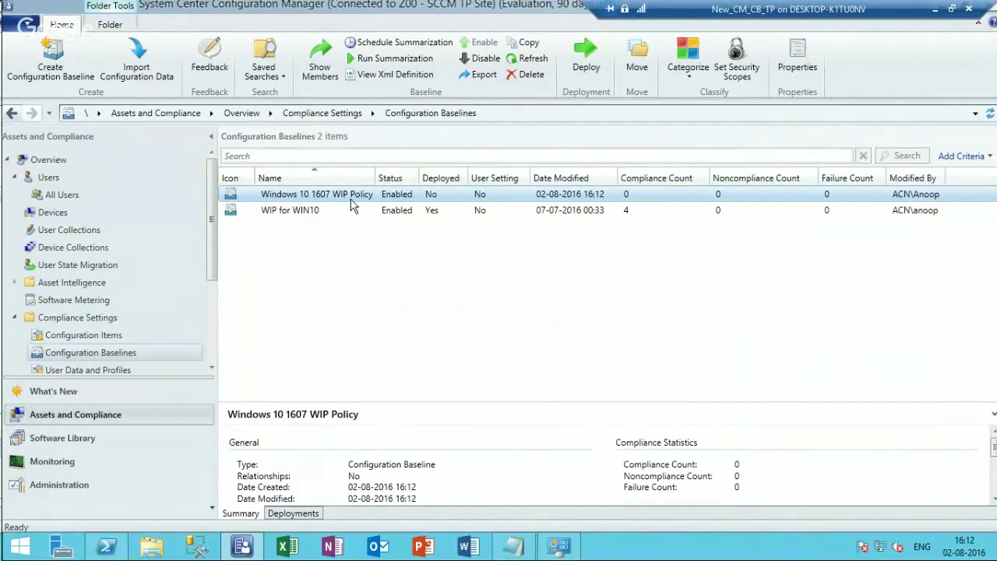
click(302, 514)
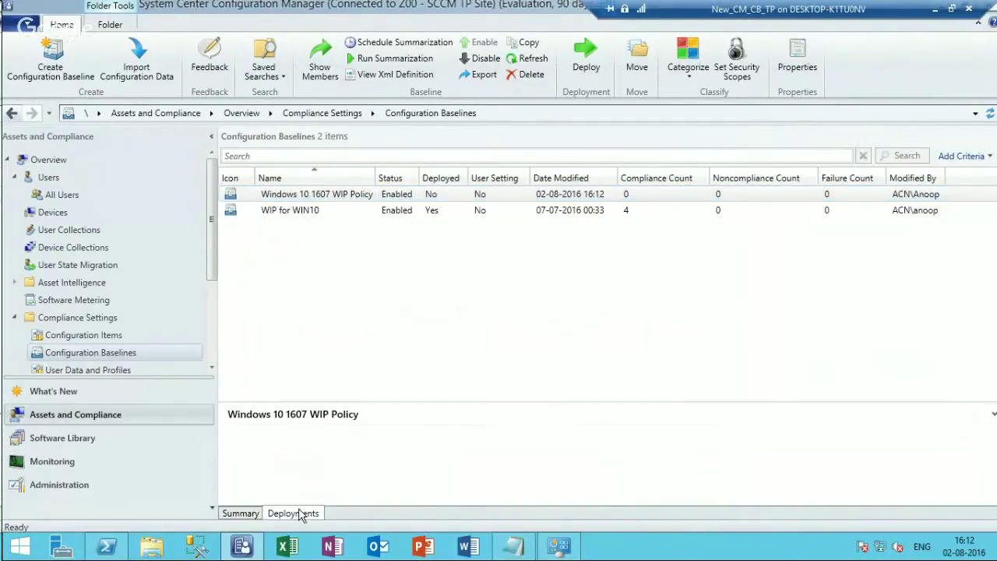
right_click(324, 200)
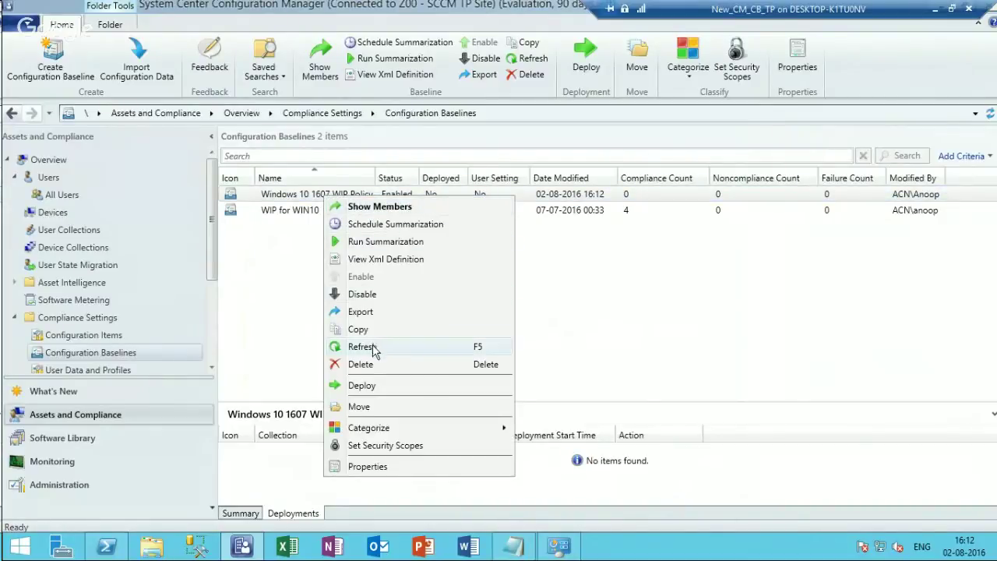
click(373, 385)
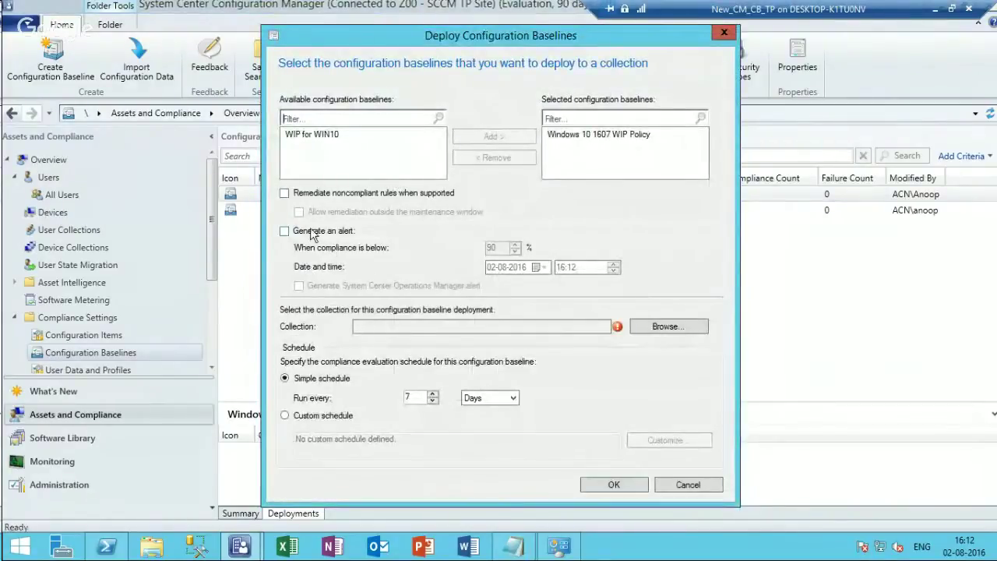
click(286, 194)
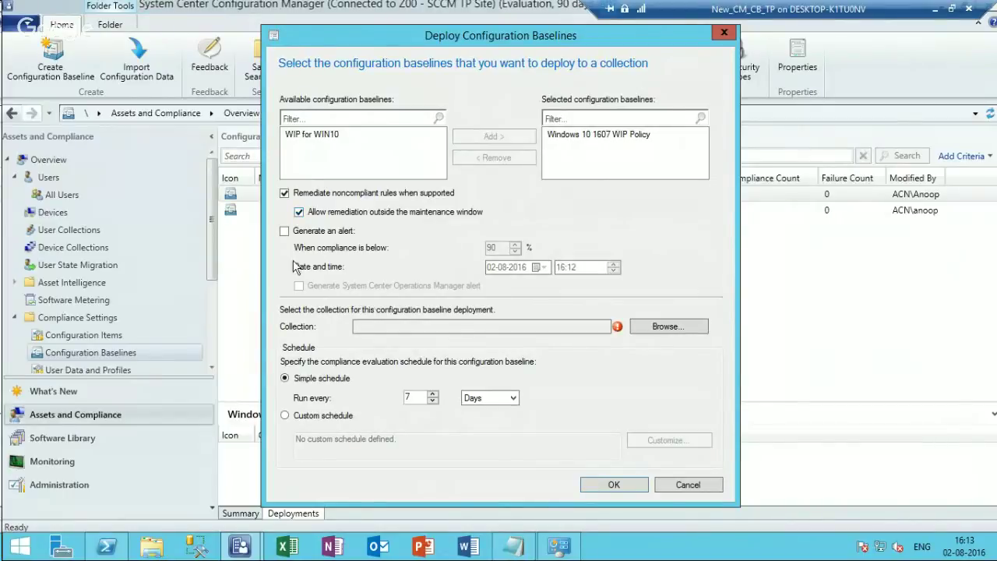
Target the deployment at the "MDM Users" user collection and confirm it with the default simple schedule
click(666, 327)
click(423, 129)
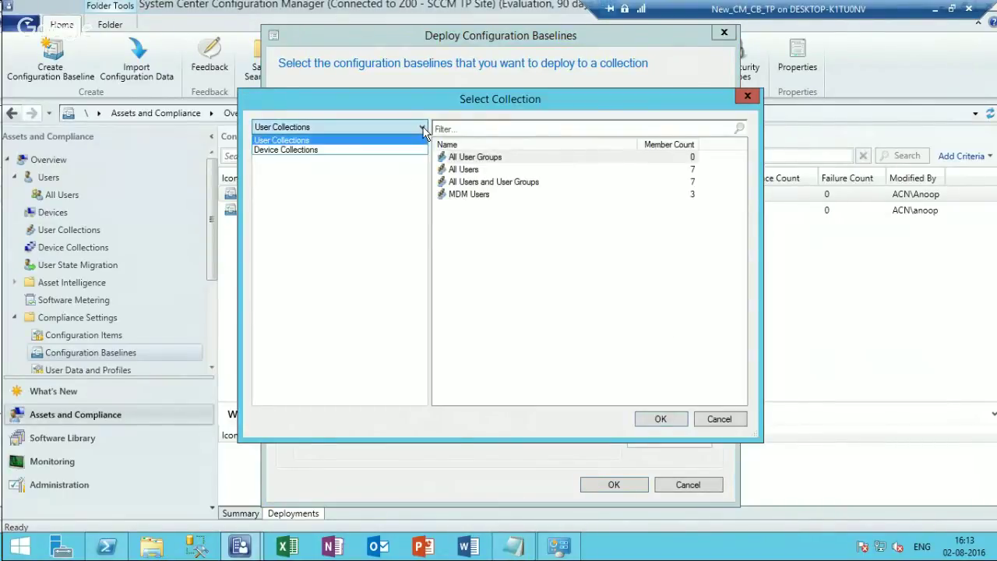
click(424, 132)
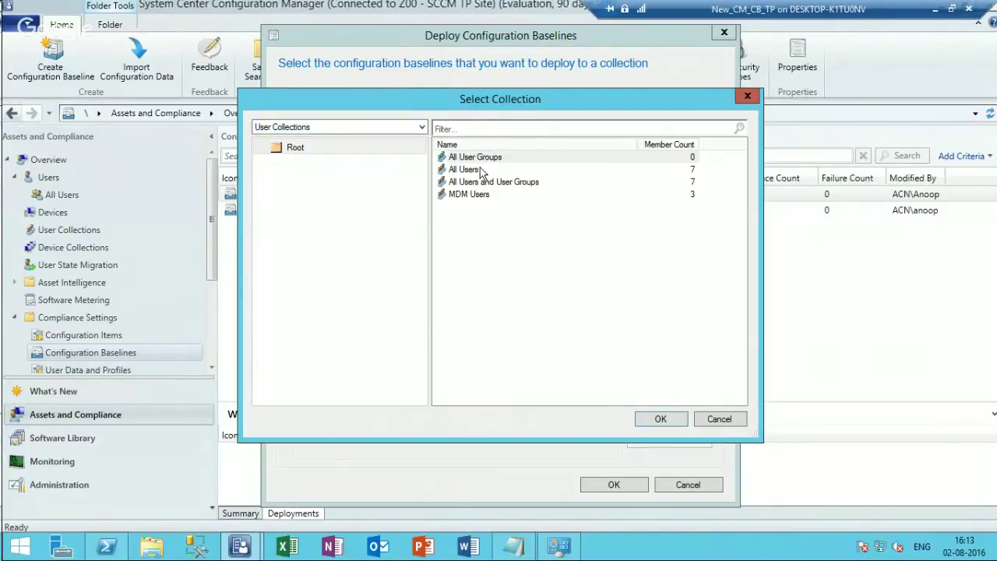
click(474, 200)
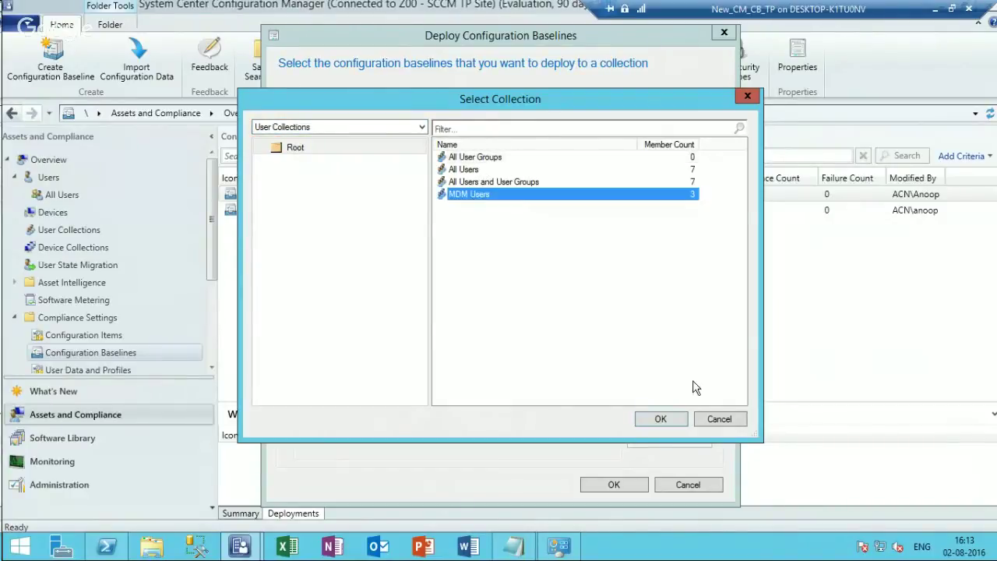
click(661, 420)
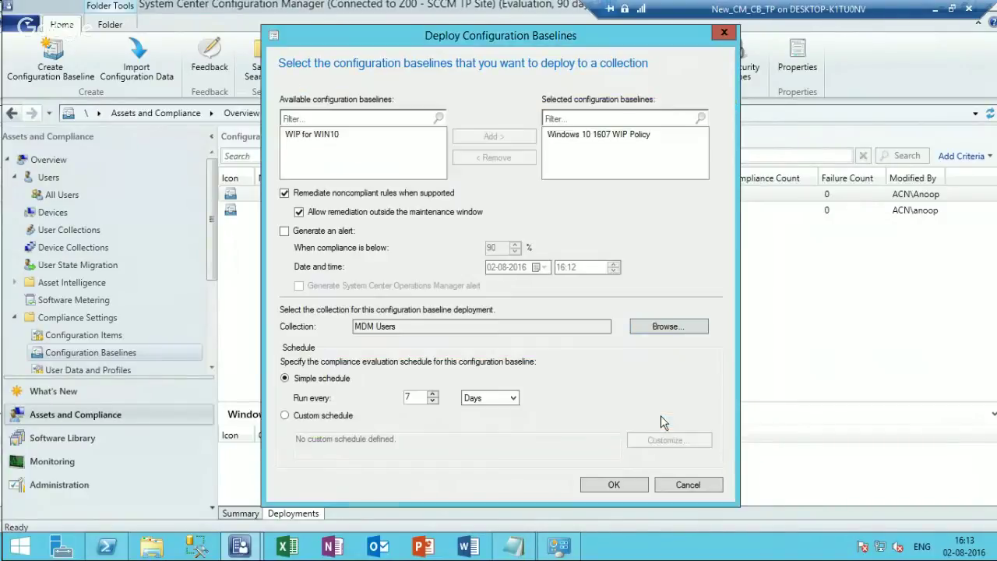
click(610, 484)
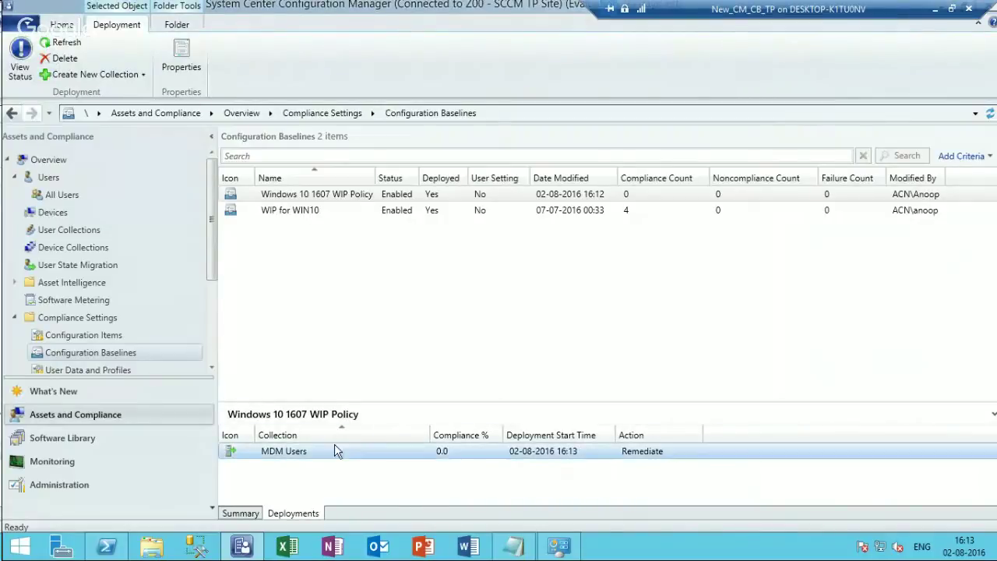
Enlarge the deployment details area and review the existing deployment of the WIP for WIN10 baseline
drag(341, 399, 347, 301)
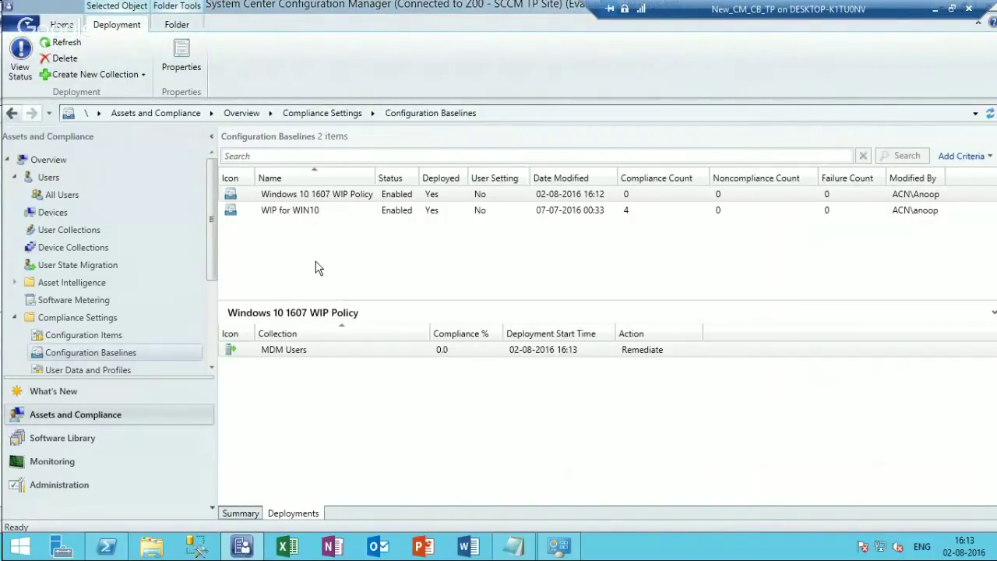
click(300, 209)
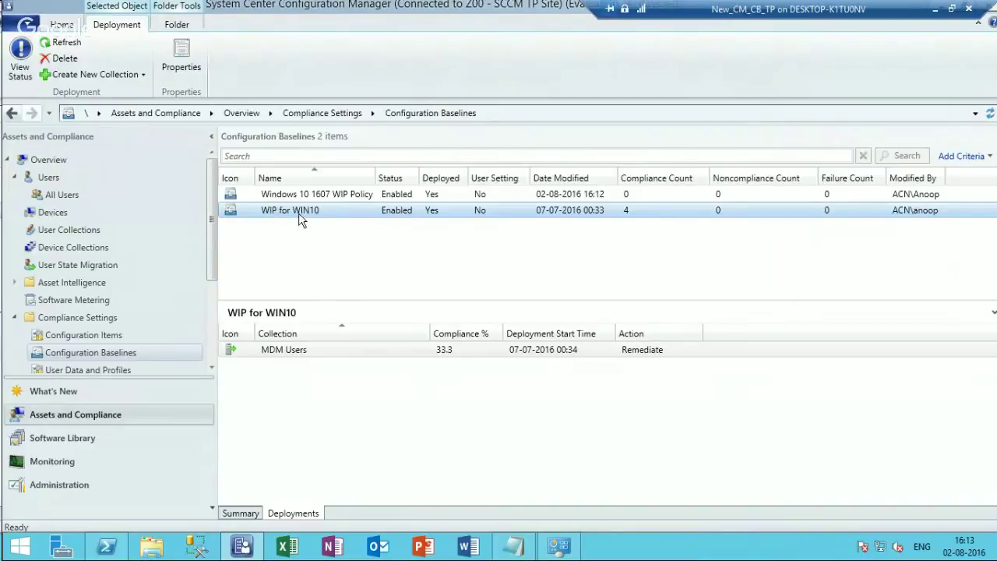
click(327, 352)
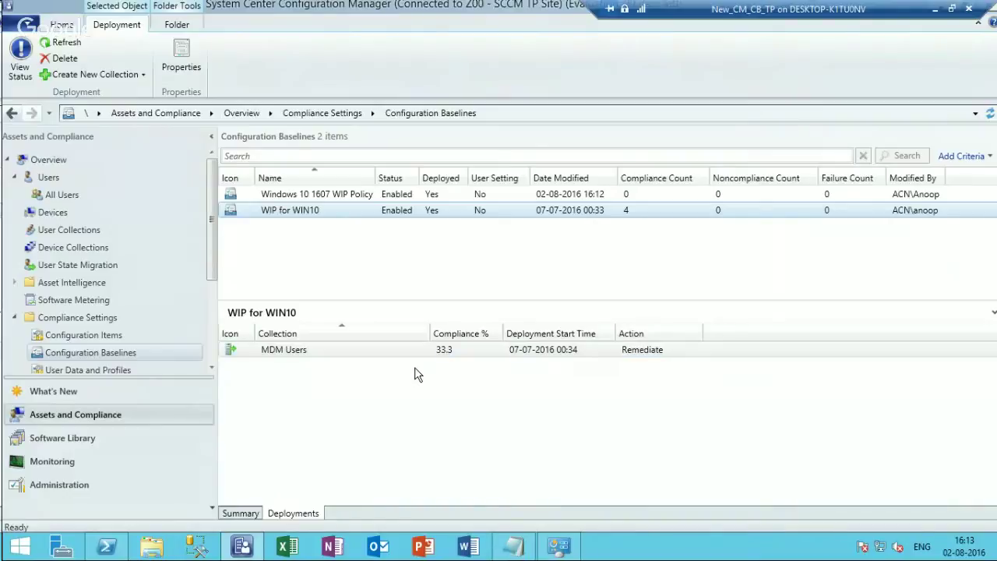
Switch to the Windows10_TP_14393 virtual machine and show it in full screen
click(950, 12)
mouse_move(583, 552)
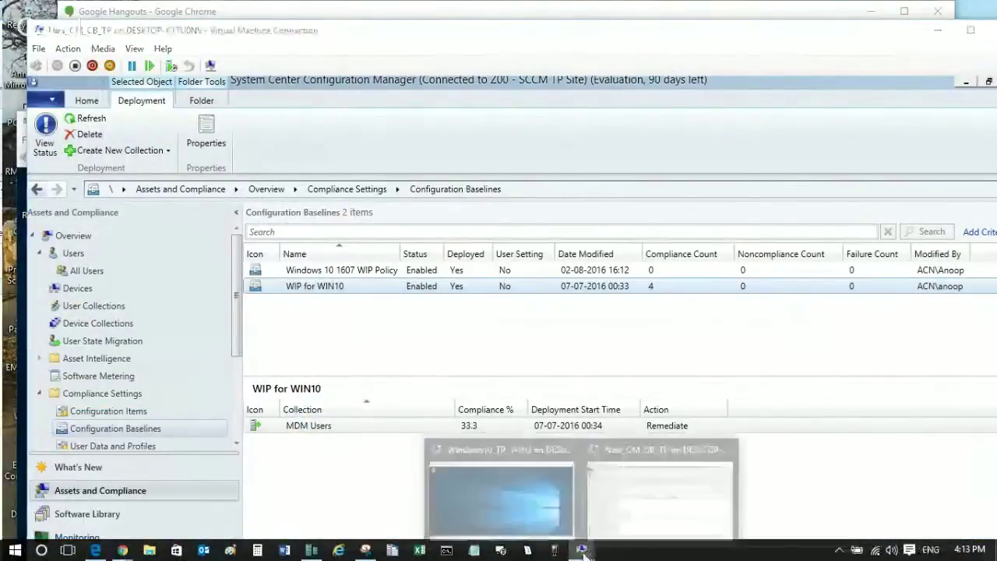
click(528, 483)
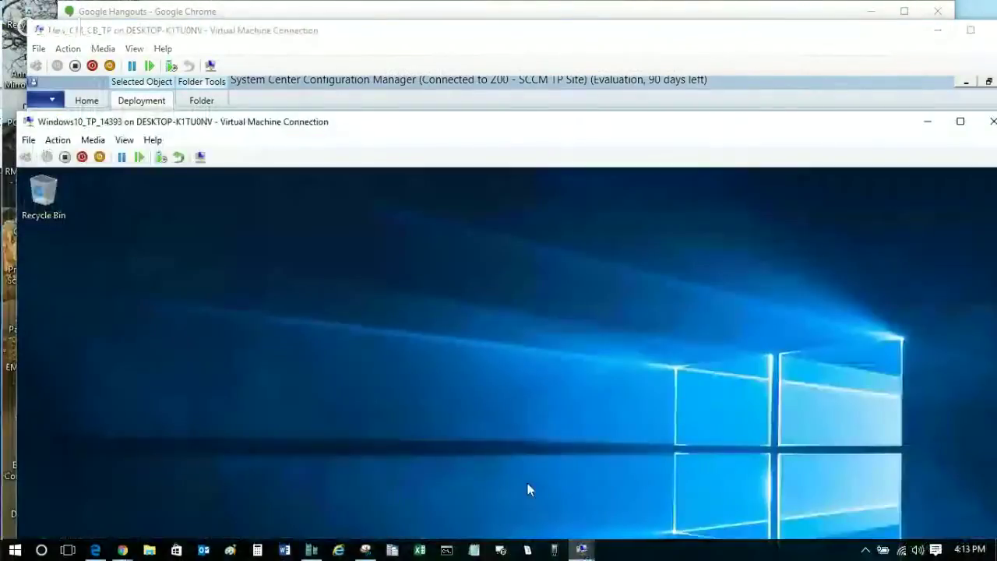
double_click(489, 134)
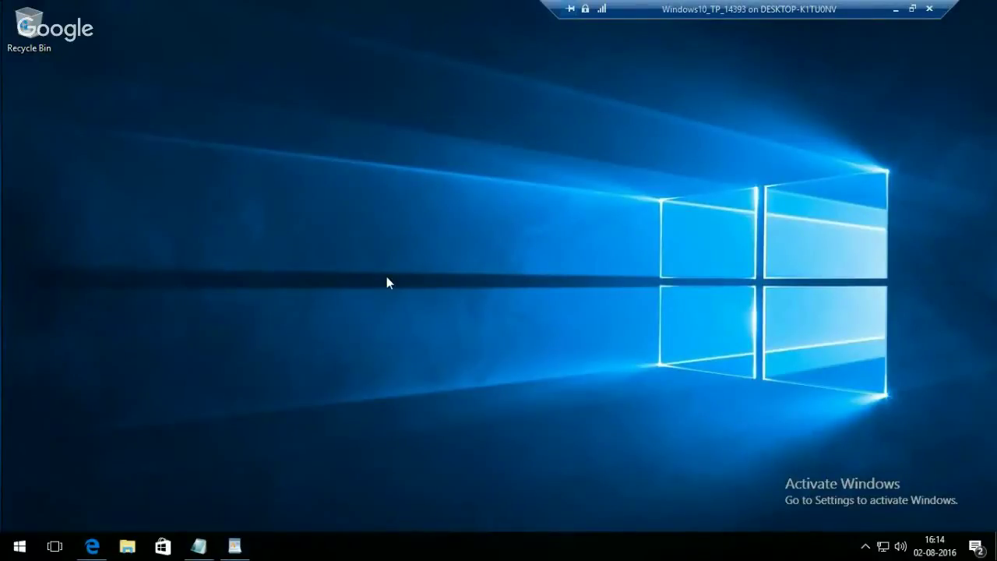
Return to the New_CM_CB_TP virtual machine in full screen and open the properties of the "Windows 10 WIP" configuration item
click(912, 9)
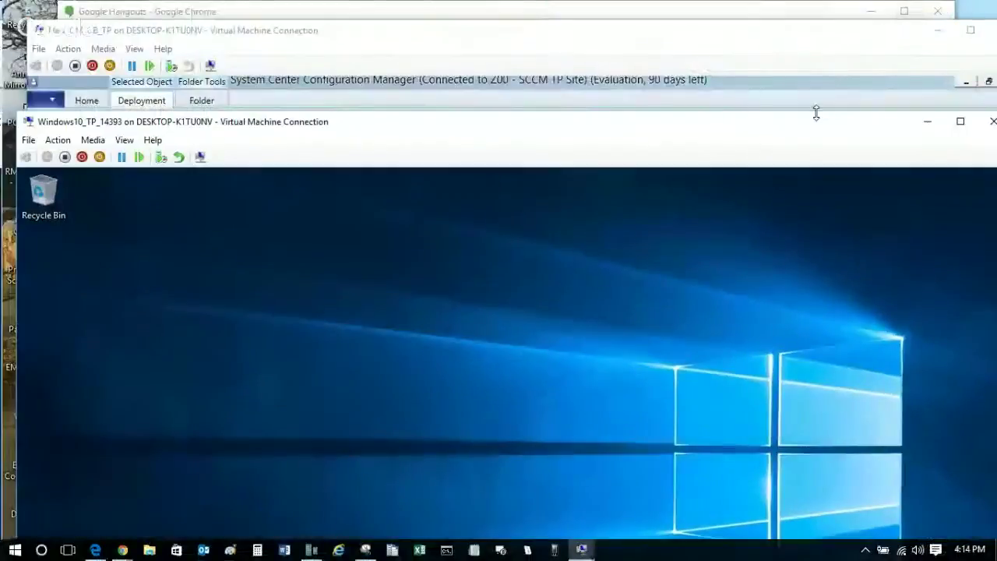
double_click(697, 39)
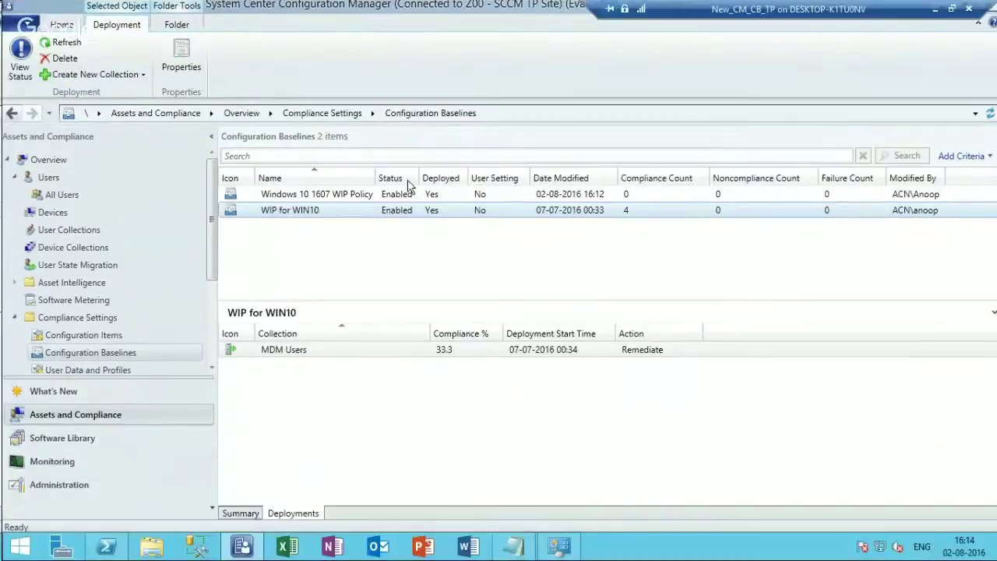
click(107, 337)
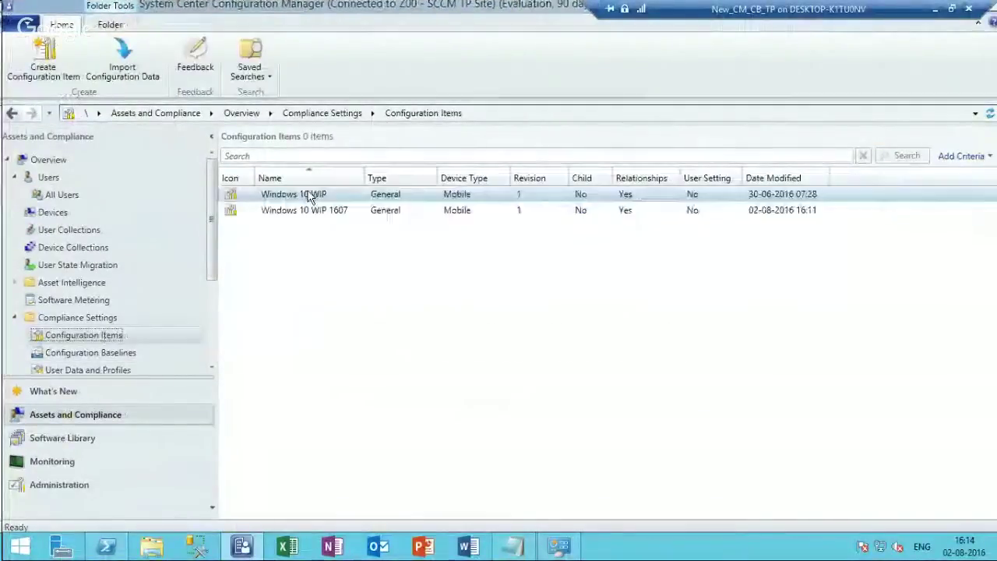
click(304, 196)
right_click(304, 201)
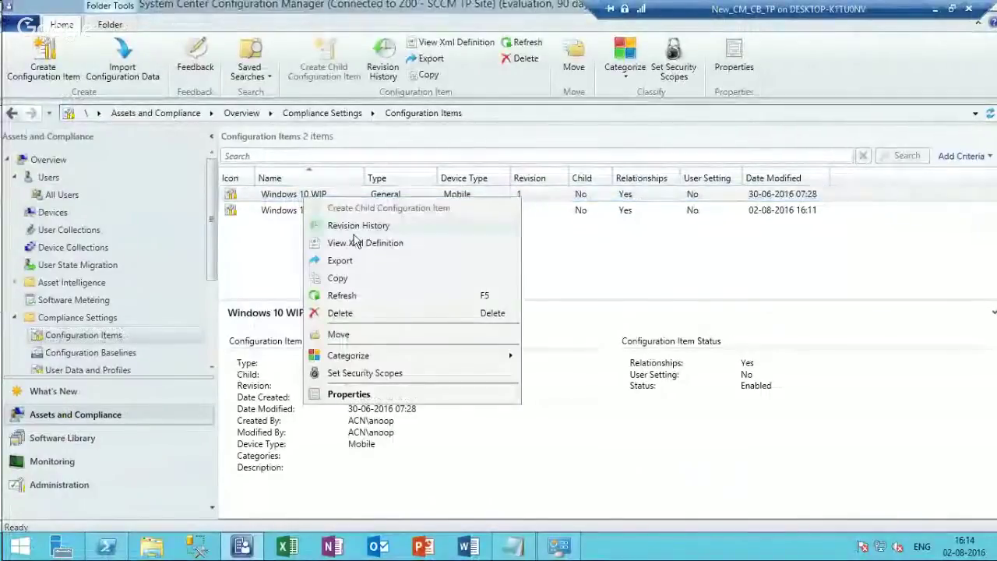
click(351, 394)
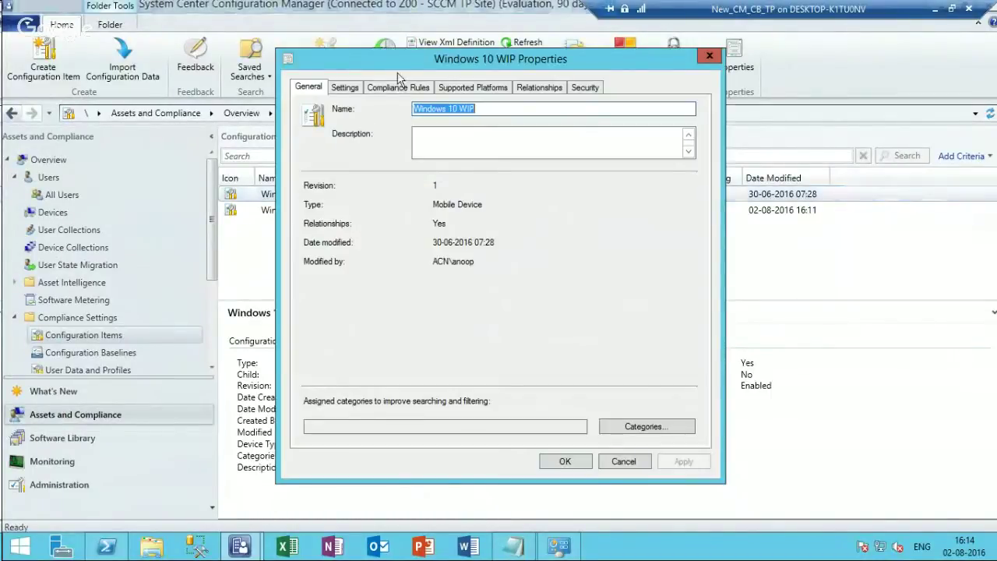
Open the EDP app management compliance rule for editing and review the Notepad, iExplore, MS_Edge and OneNote app rules
drag(389, 58, 460, 73)
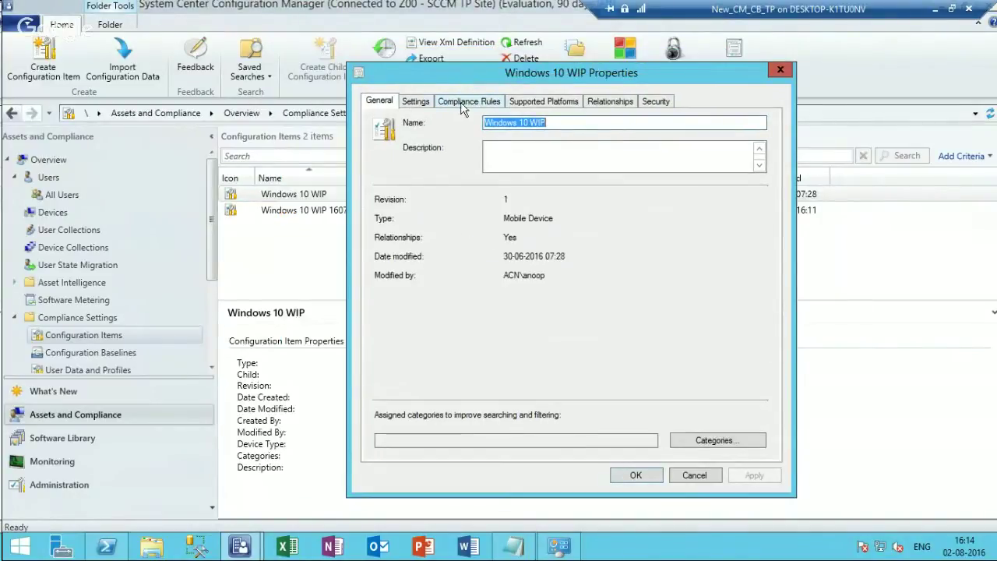
click(463, 105)
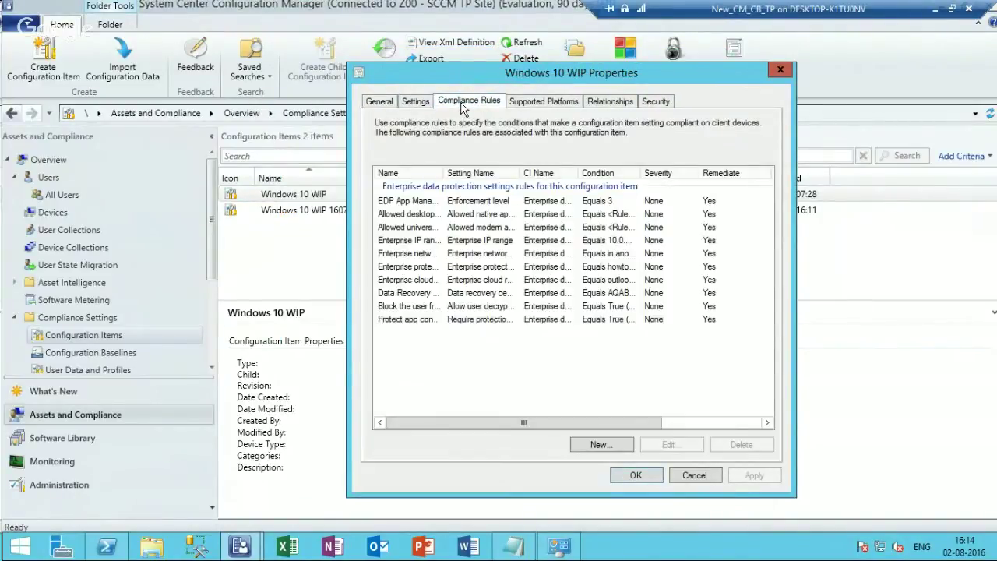
click(465, 201)
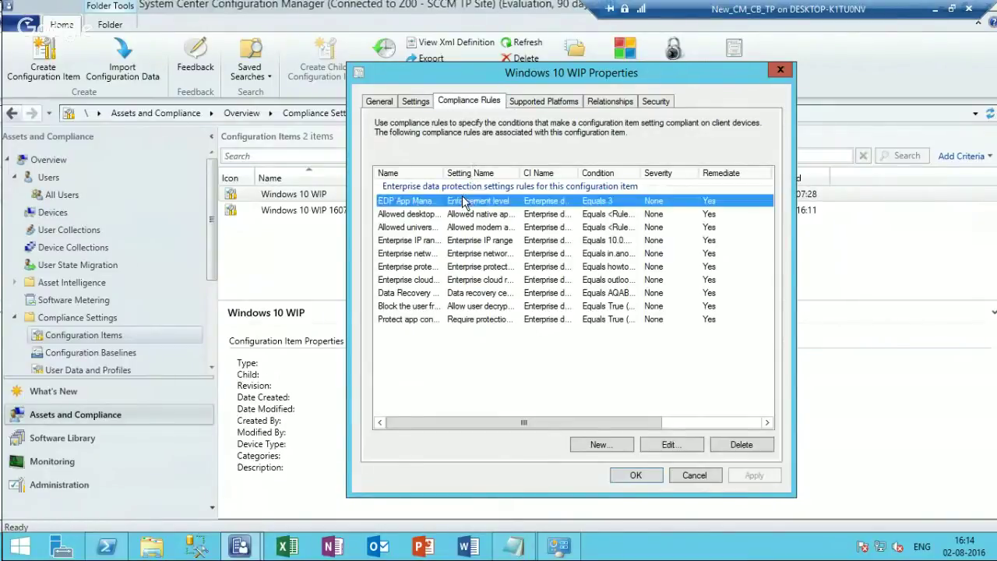
click(646, 442)
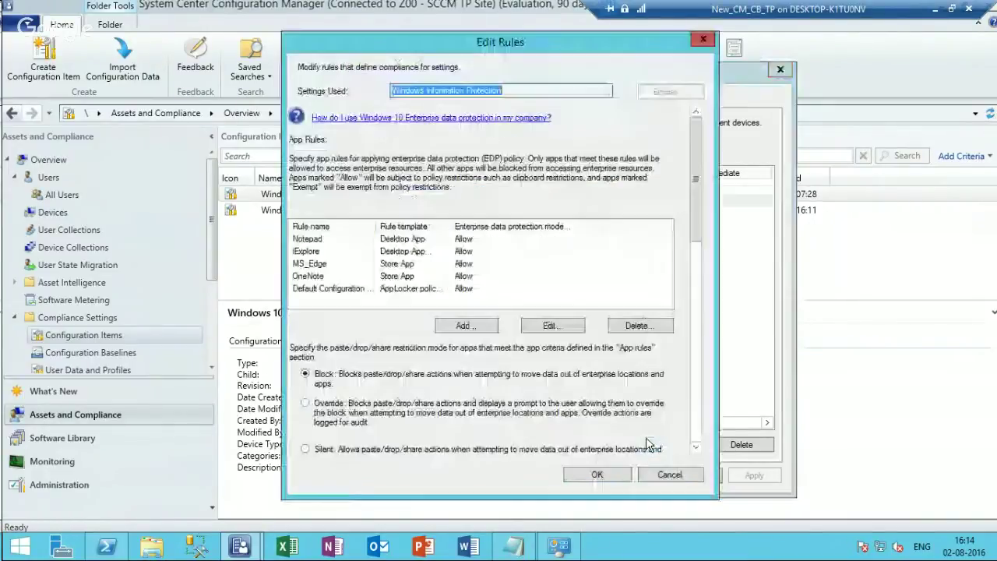
click(303, 242)
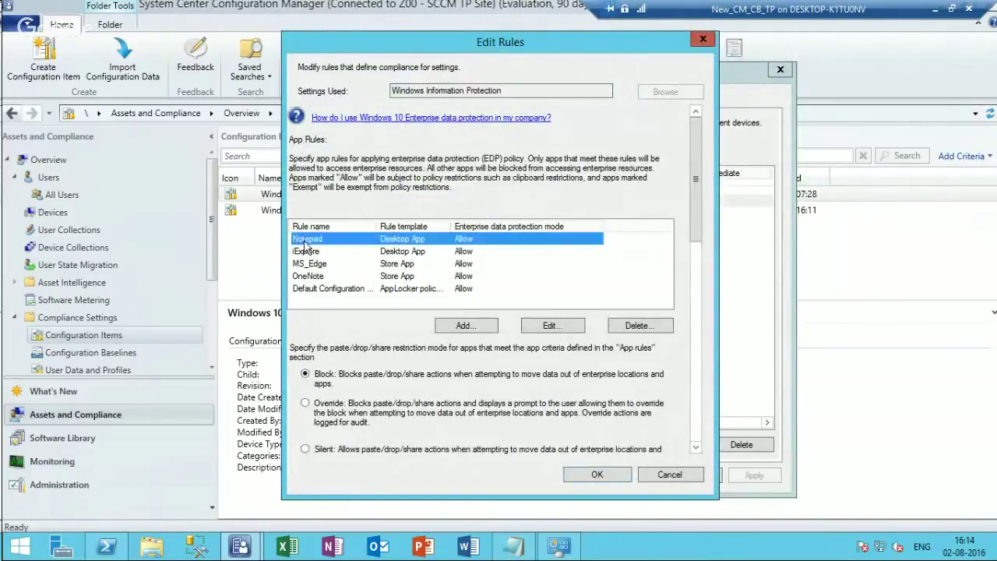
click(302, 250)
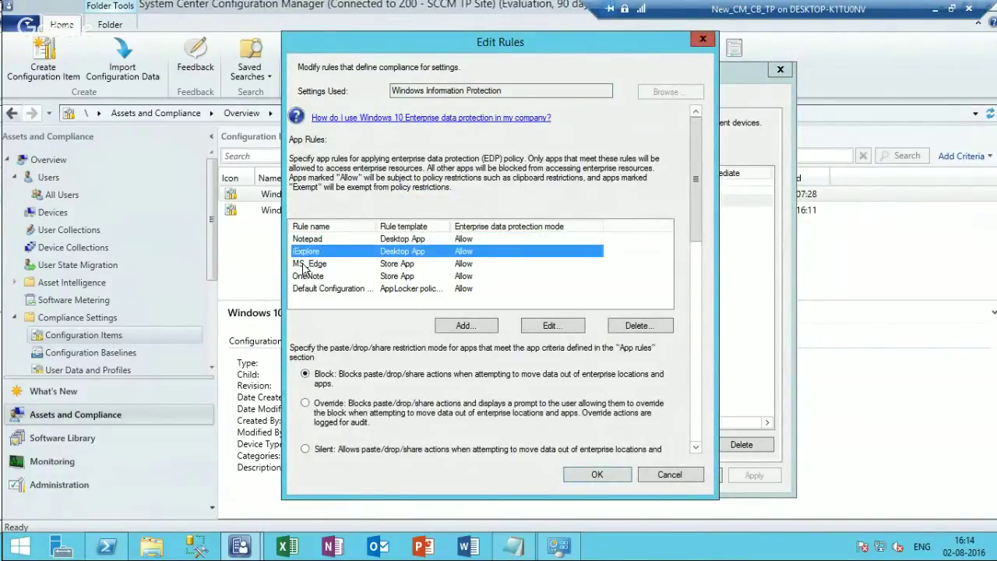
click(305, 265)
click(307, 278)
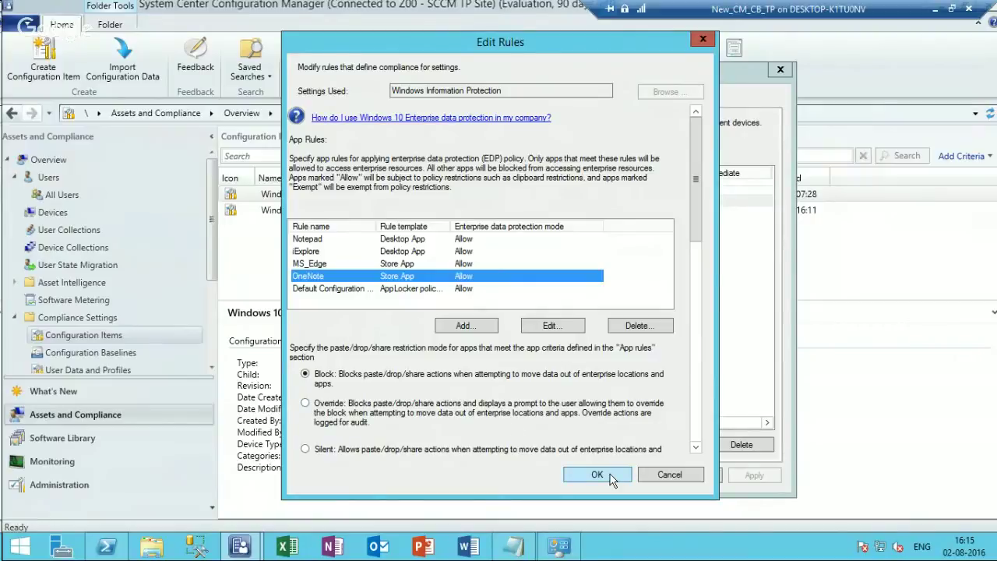
Switch back to the Windows10_TP_14393 virtual machine, leaving the rule editor open, and show it in full screen
click(951, 9)
mouse_move(581, 550)
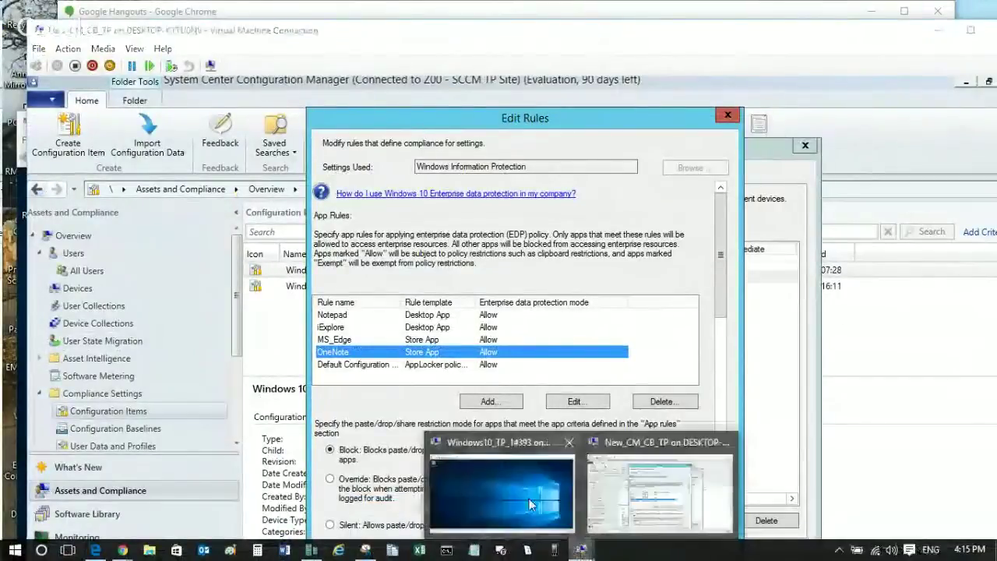
click(522, 494)
double_click(450, 125)
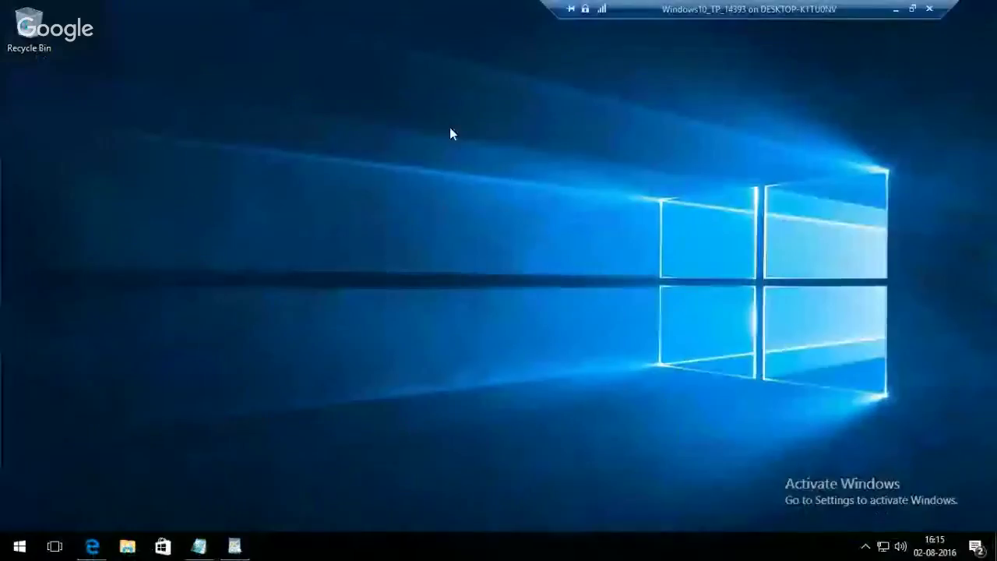
Copy the five migration prerequisite lines from the blog page in Edge and paste them into the blank WordPad document
click(91, 544)
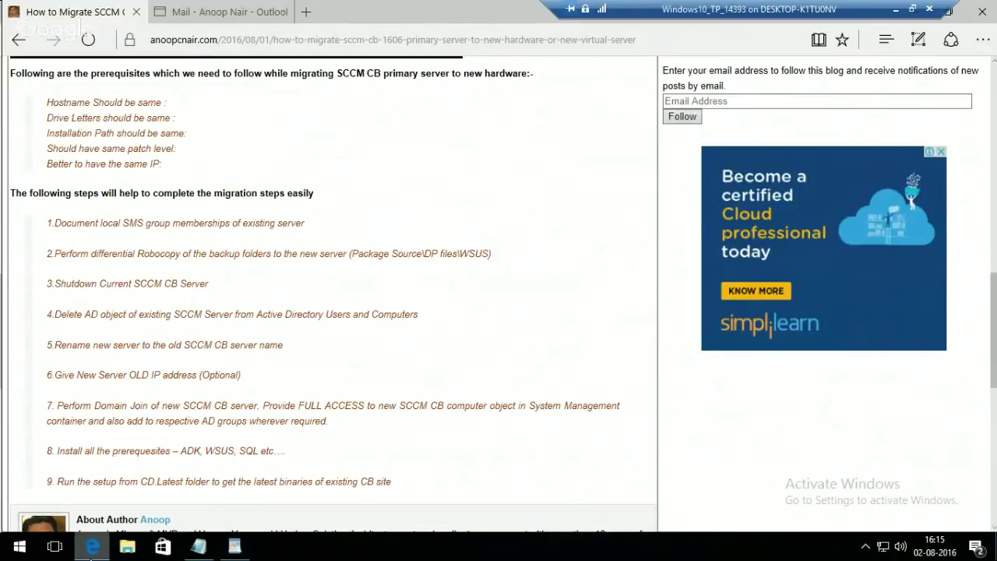
mouse_move(91, 551)
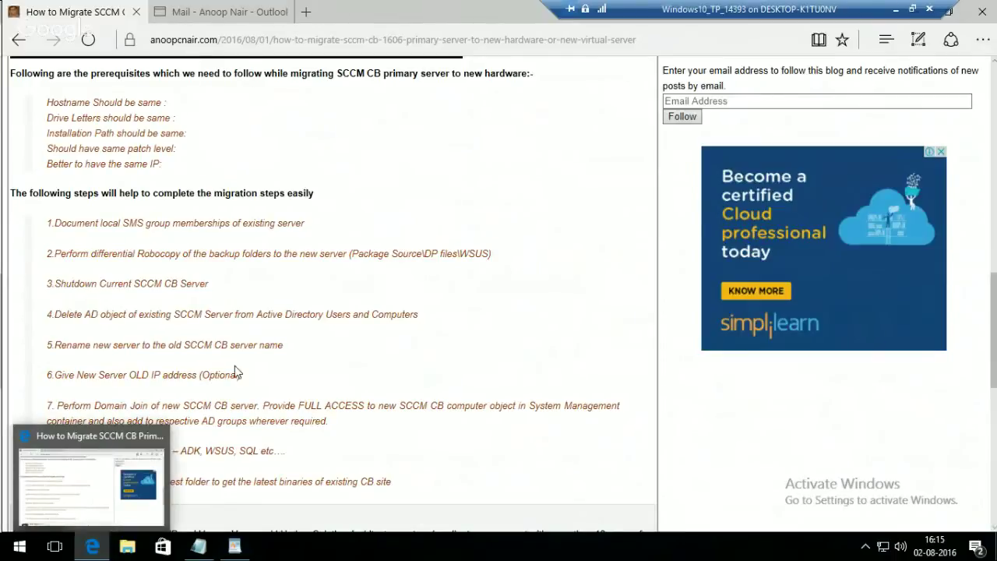
drag(163, 166, 78, 109)
right_click(78, 110)
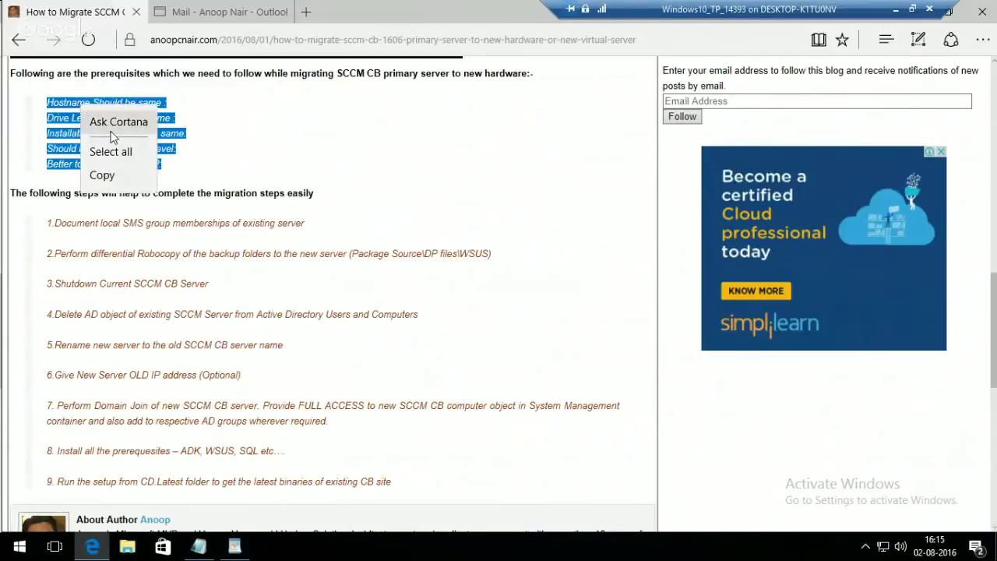
click(103, 174)
click(235, 546)
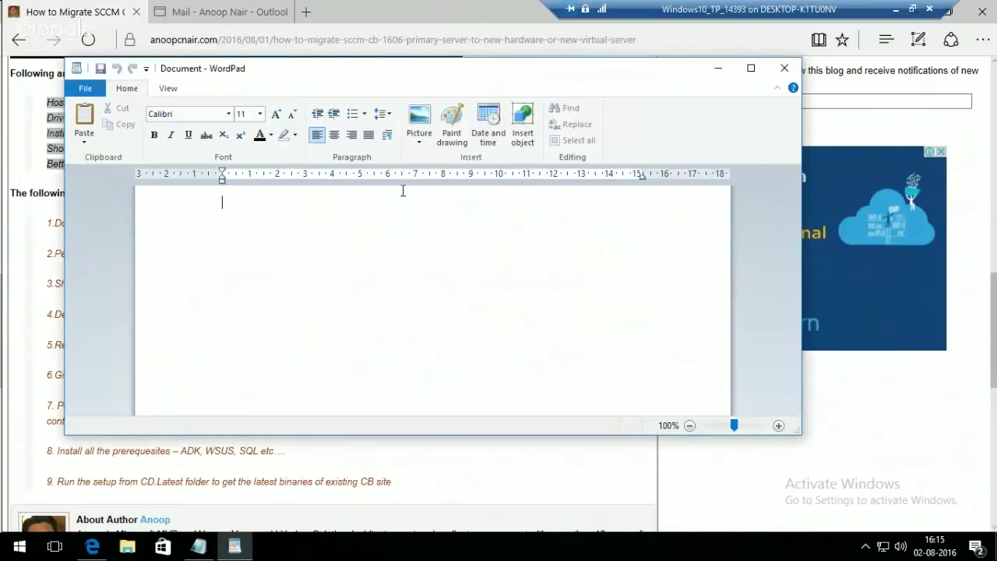
key(ctrl+v)
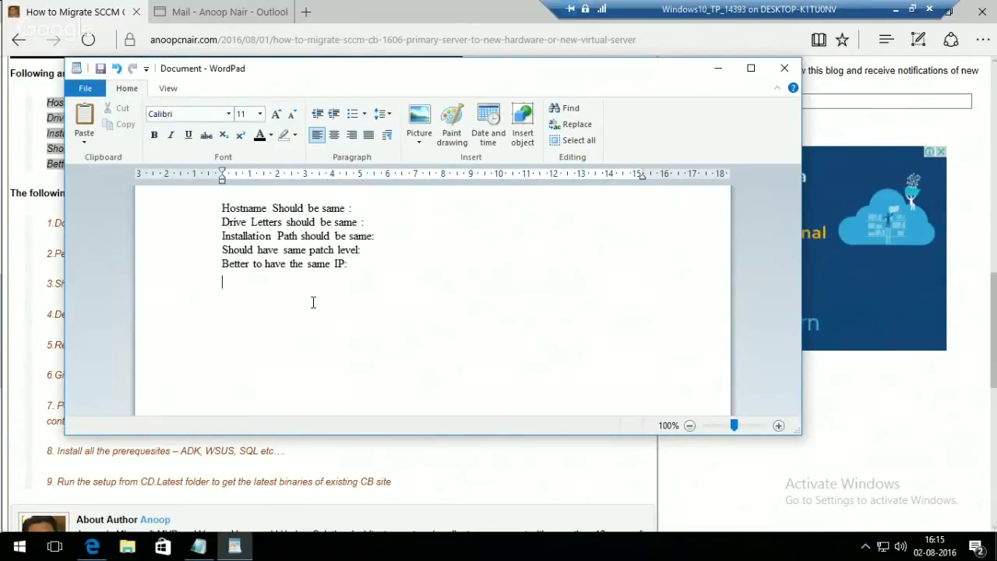
Add the heading "UNMANAGED APP" above the pasted lines in WordPad, separated by blank lines
key(Up)
key(Up)
key(Up)
key(Up)
key(Up)
key(Return)
key(Return)
key(Return)
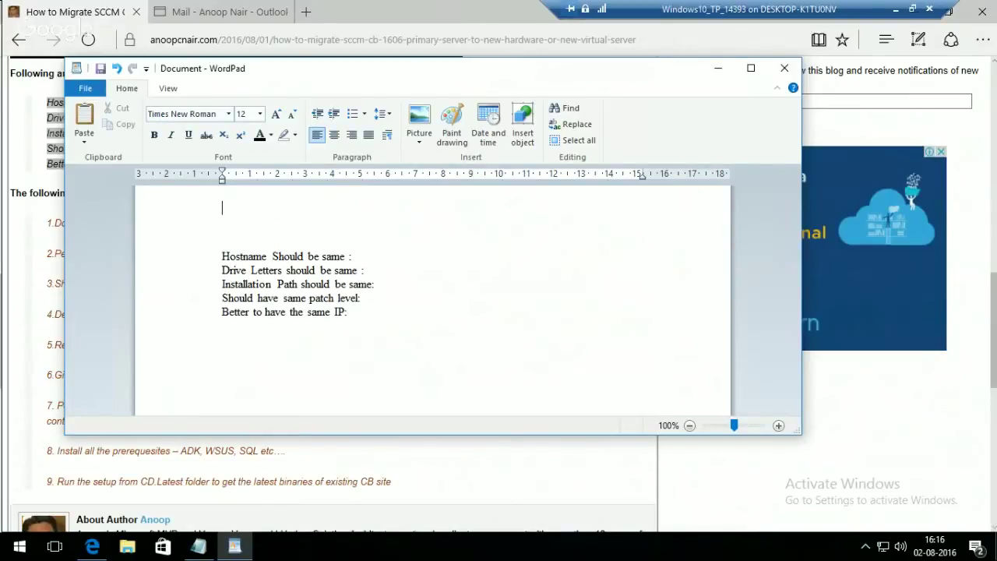
text(UNMANAGED APPP)
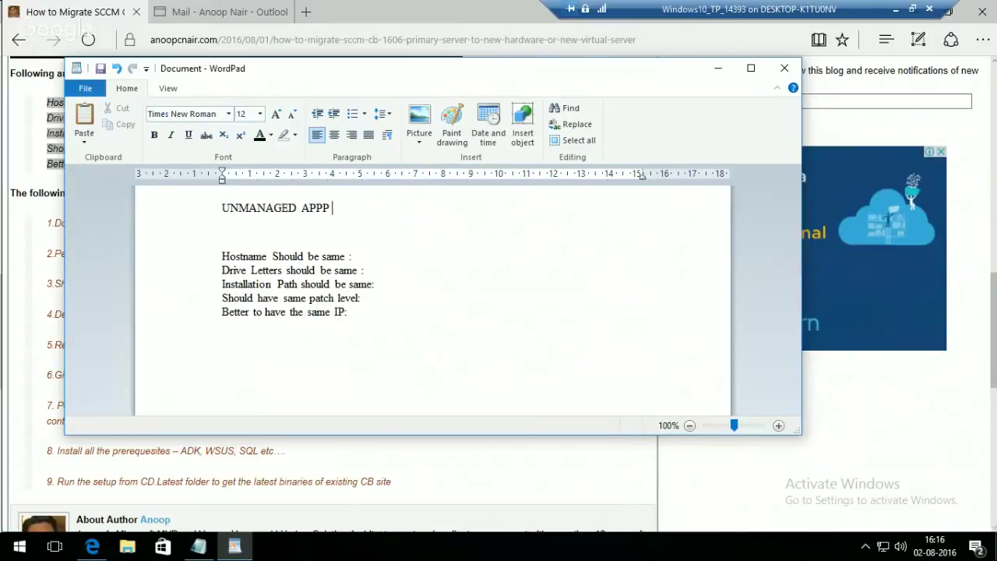
key(BackSpace)
text(PP)
click(222, 208)
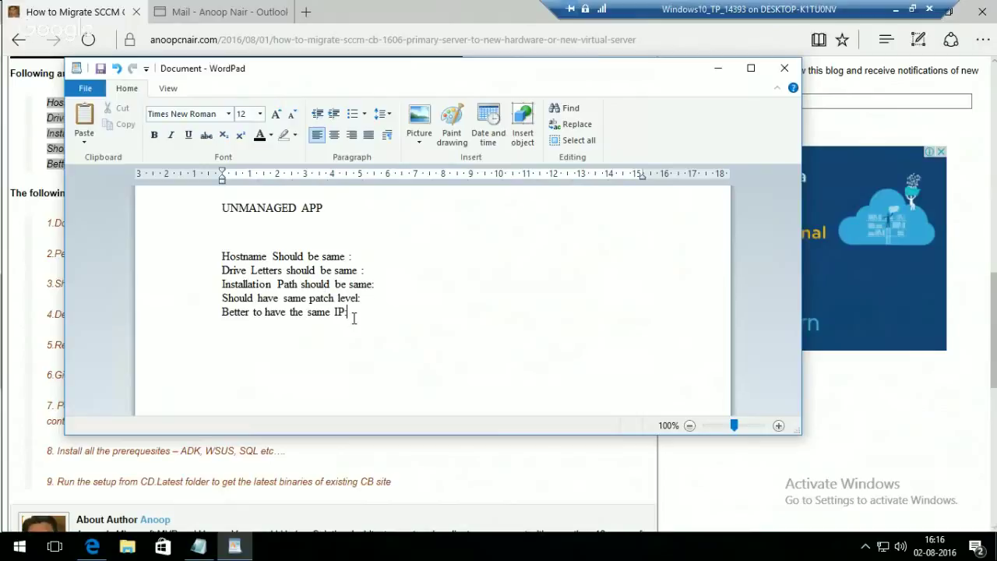
Paste the copied prerequisite lines into Notepad and add the heading "MANAGED APP" above them
click(198, 545)
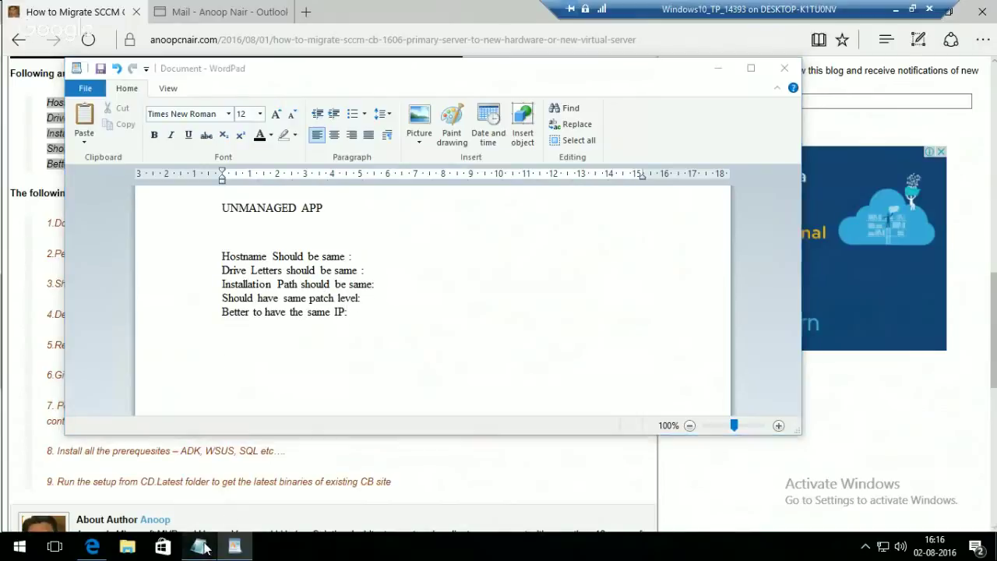
key(ctrl+v)
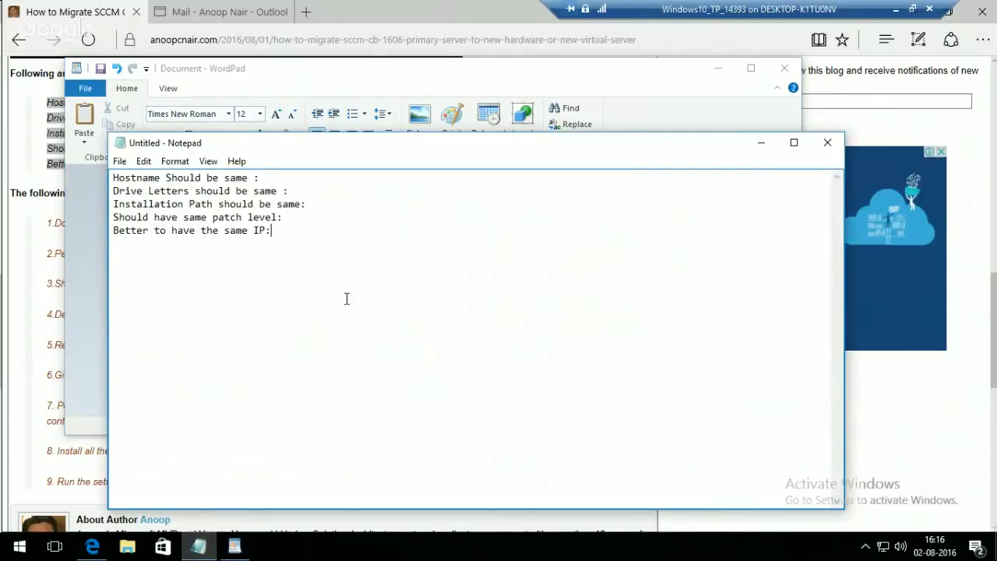
key(Return)
key(Return)
click(114, 179)
key(Return)
key(Return)
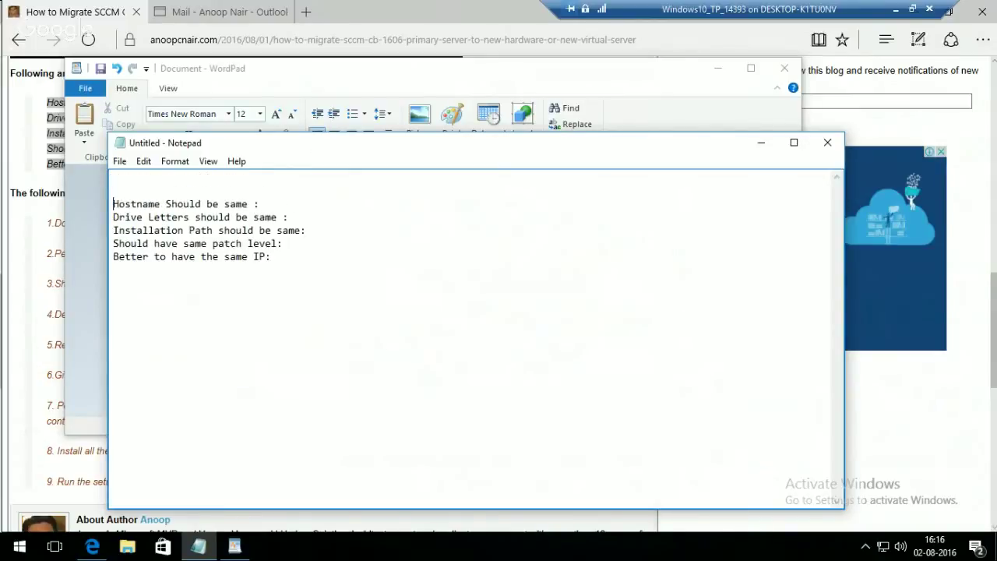
text(MANAGED APP)
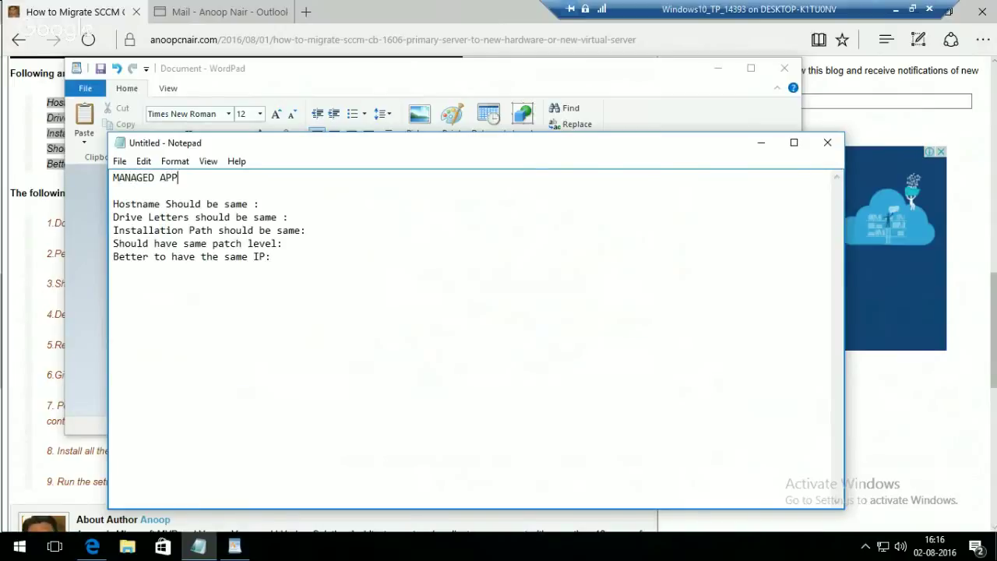
Show the Outlook mail page in Edge and highlight the howtomanagedevices.com domain in its web address
click(381, 18)
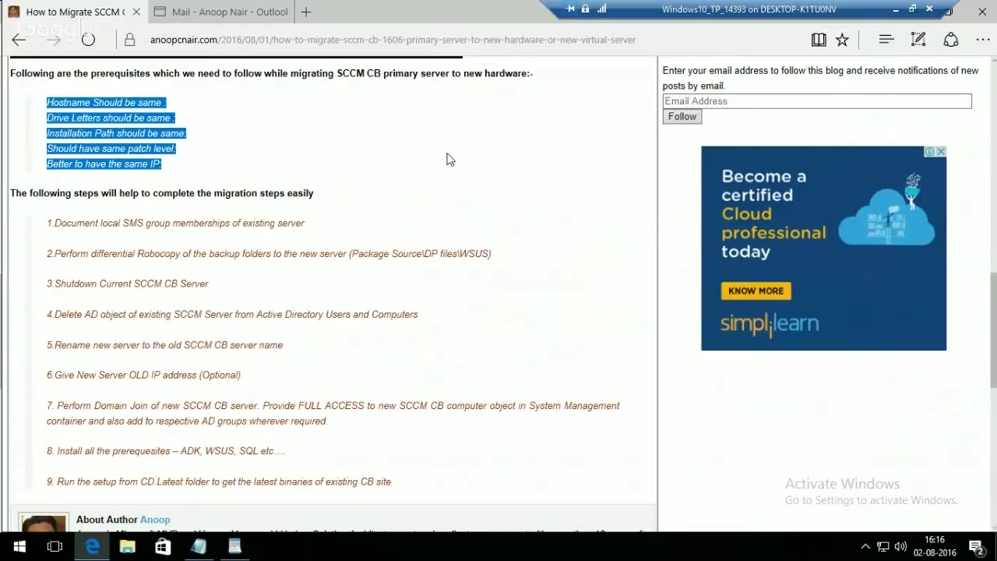
click(194, 11)
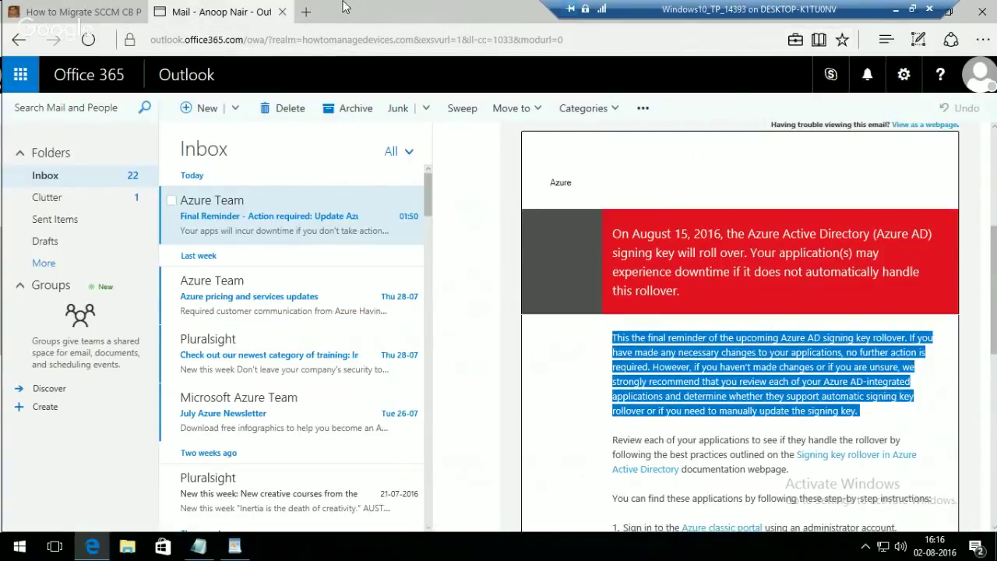
click(305, 39)
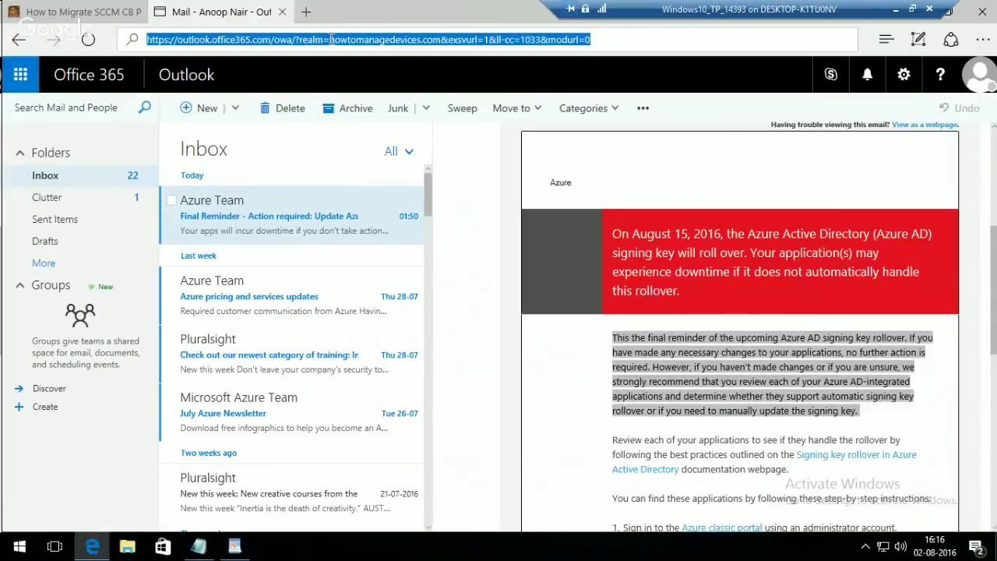
drag(328, 39, 447, 45)
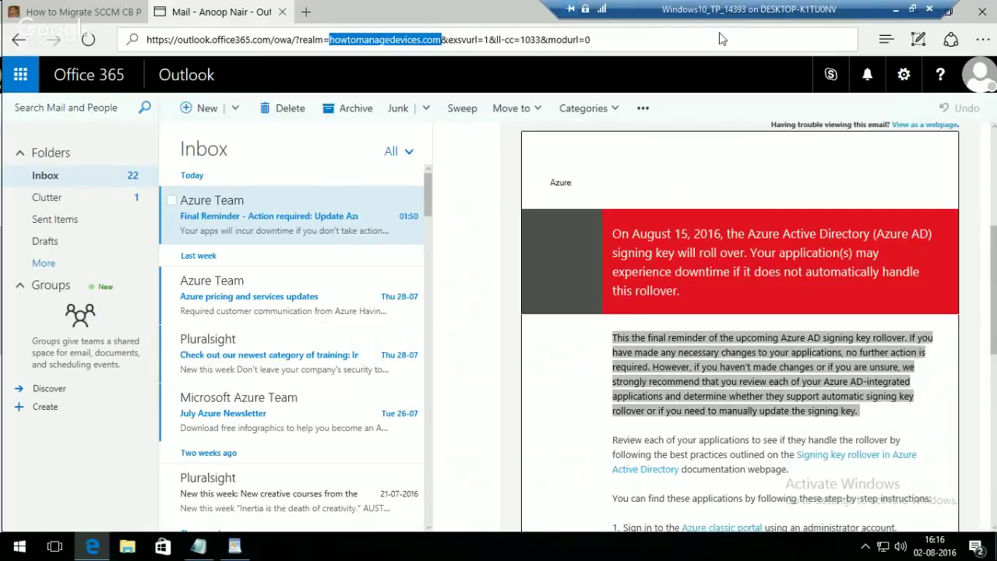
click(616, 33)
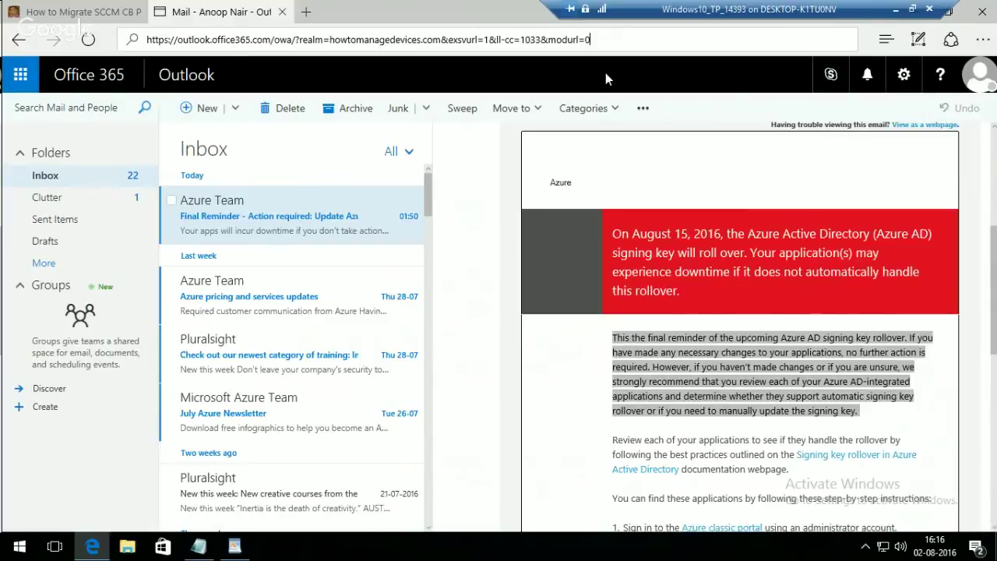
click(605, 73)
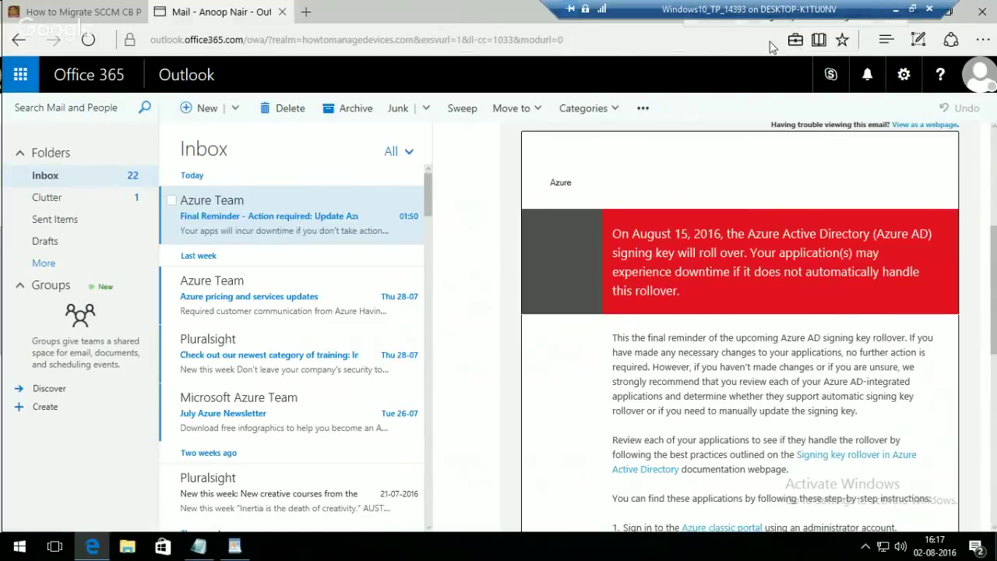
Move the virtual machine connection bar clear of Edge's address bar icons and open the "Azure pricing and services updates" message
drag(687, 11, 461, 16)
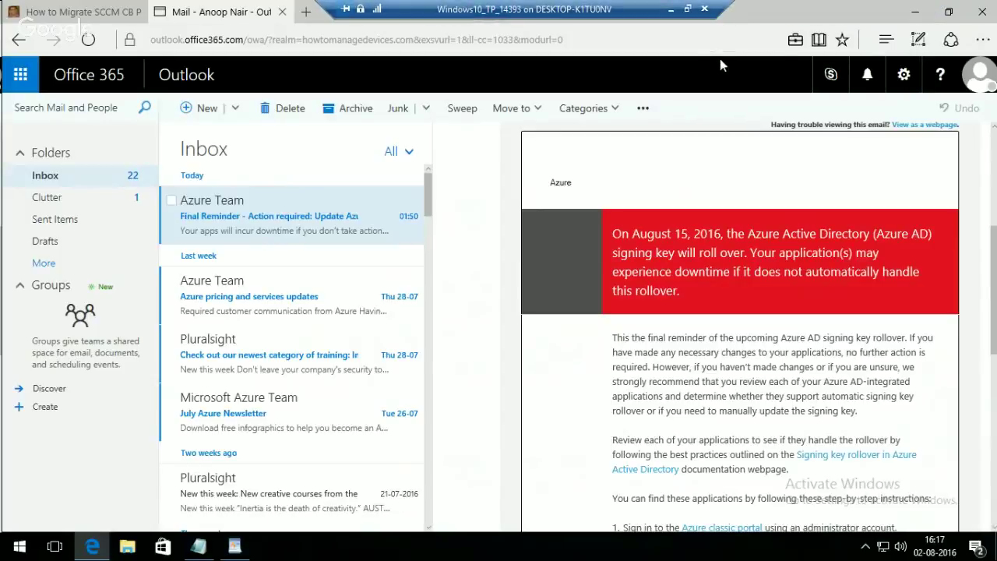
mouse_move(797, 47)
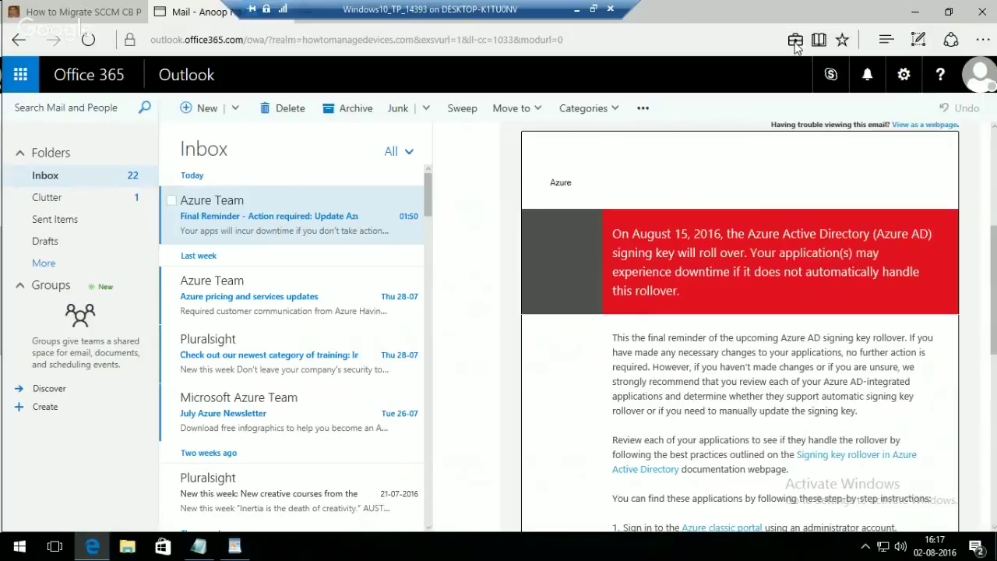
click(288, 302)
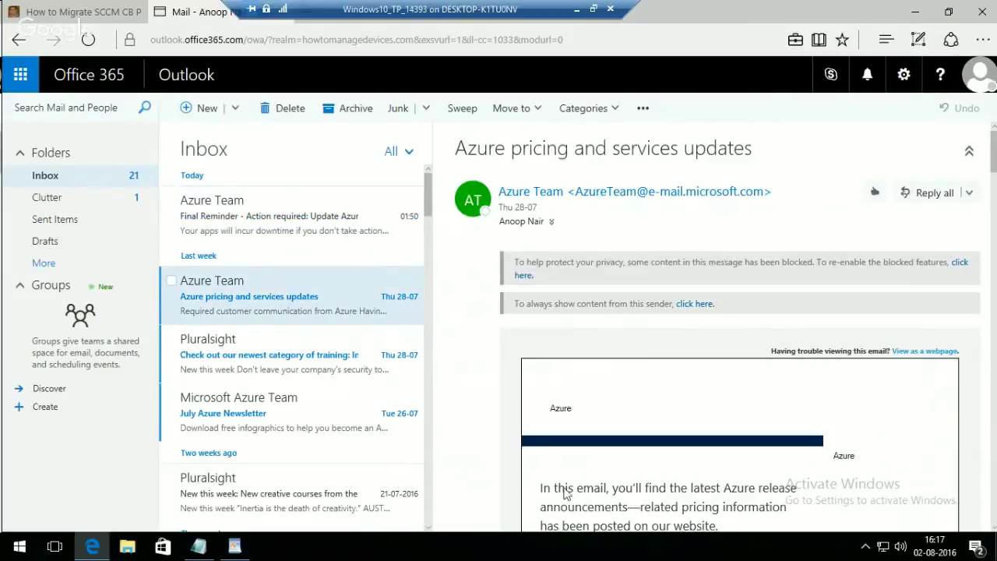
Copy the opening sentences of the paragraph under "Azure Active Directory B2C generally available" in the Azure Team email
drag(541, 489, 851, 516)
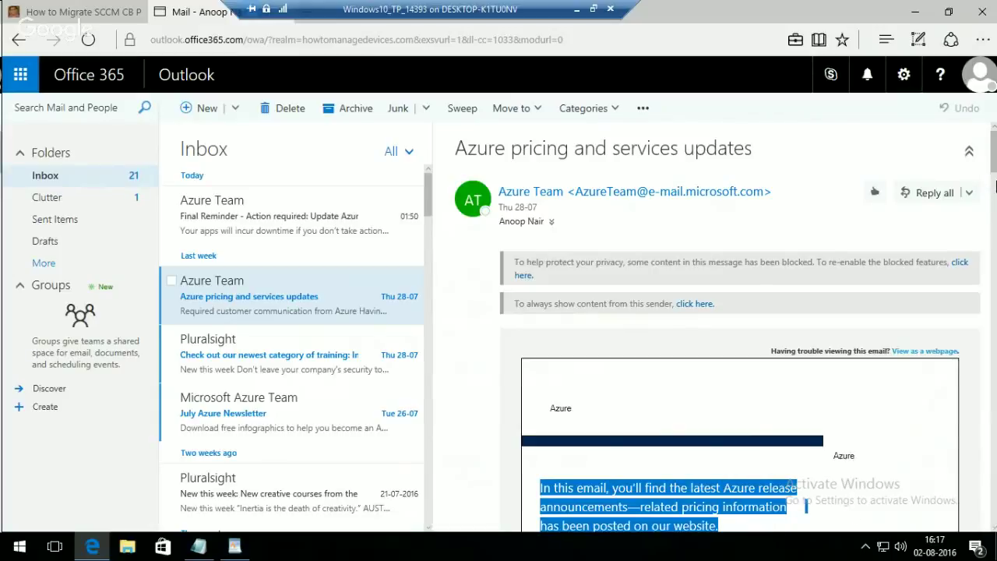
scroll(565, 464, down, 2)
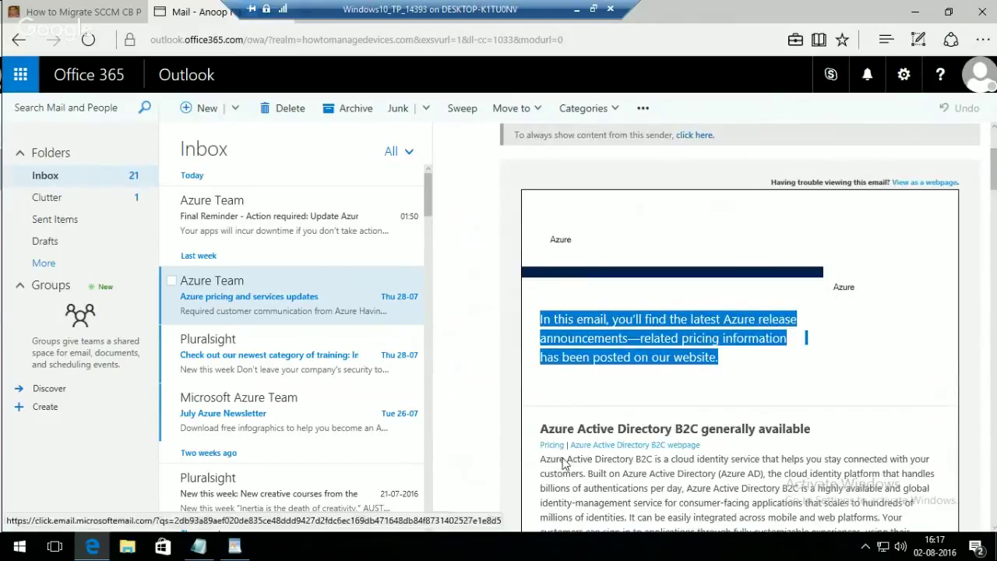
drag(541, 459, 878, 528)
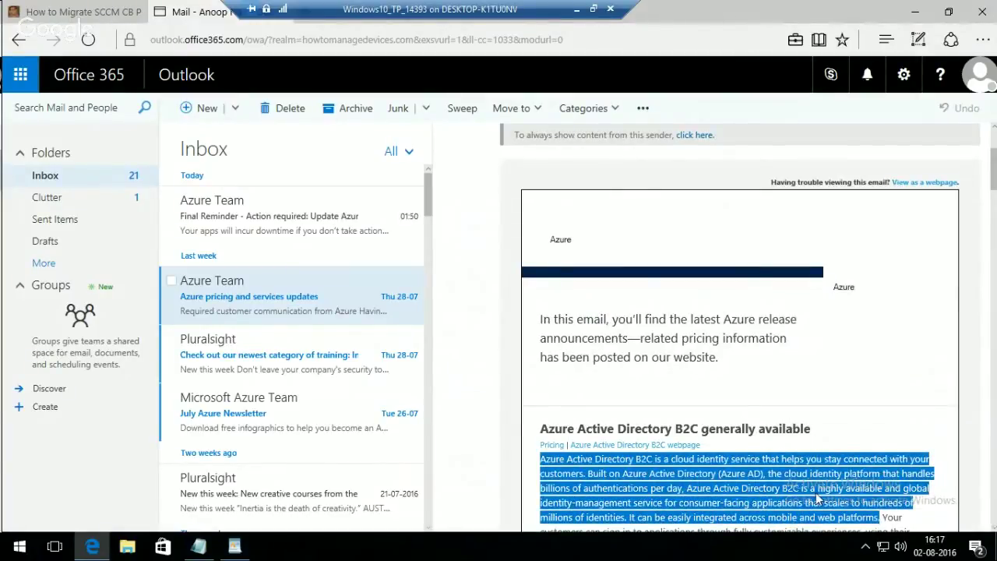
right_click(816, 497)
click(849, 477)
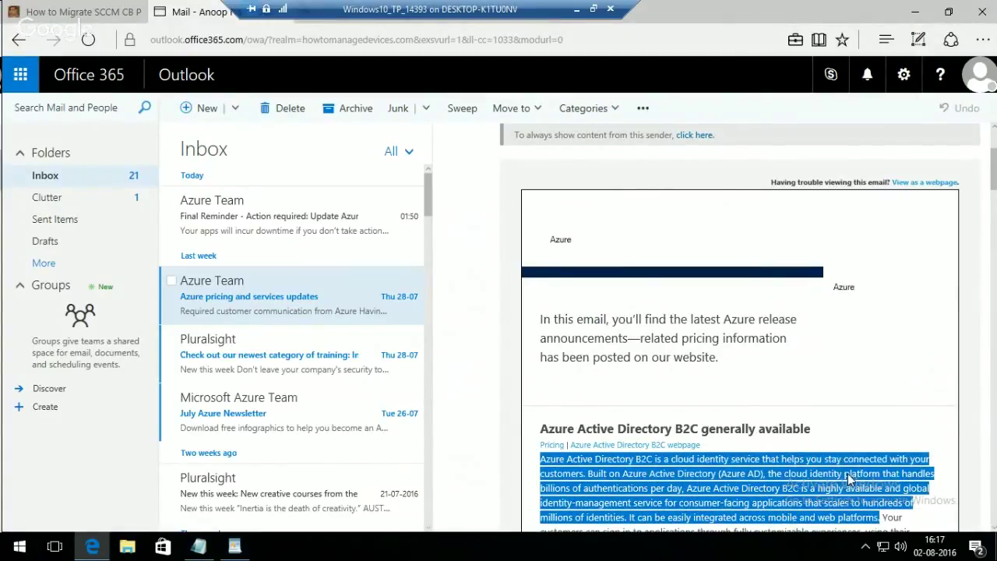
Switch to Notepad, paste the copied Azure AD B2C text below the prerequisite lines after a blank line, and highlight it
click(199, 548)
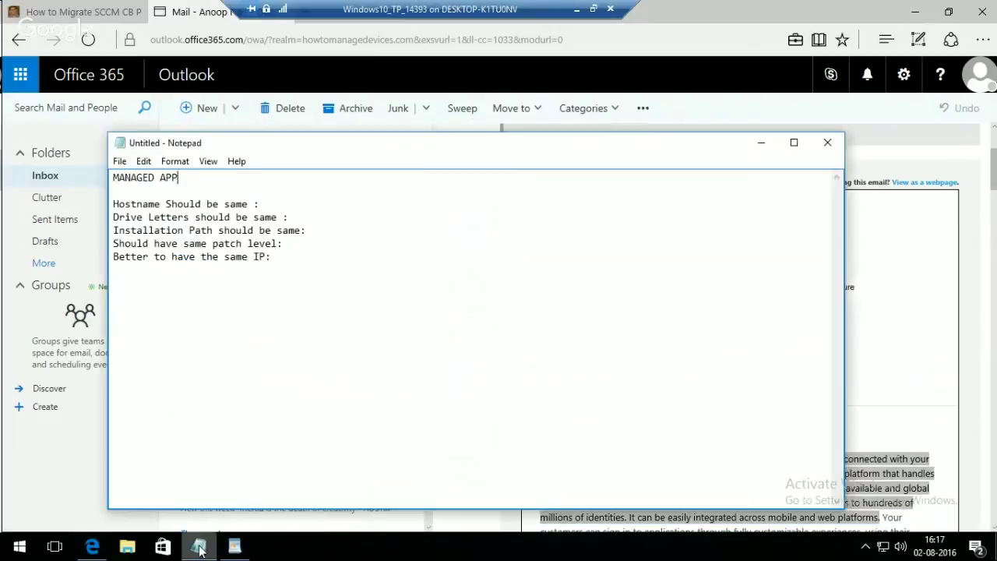
click(299, 259)
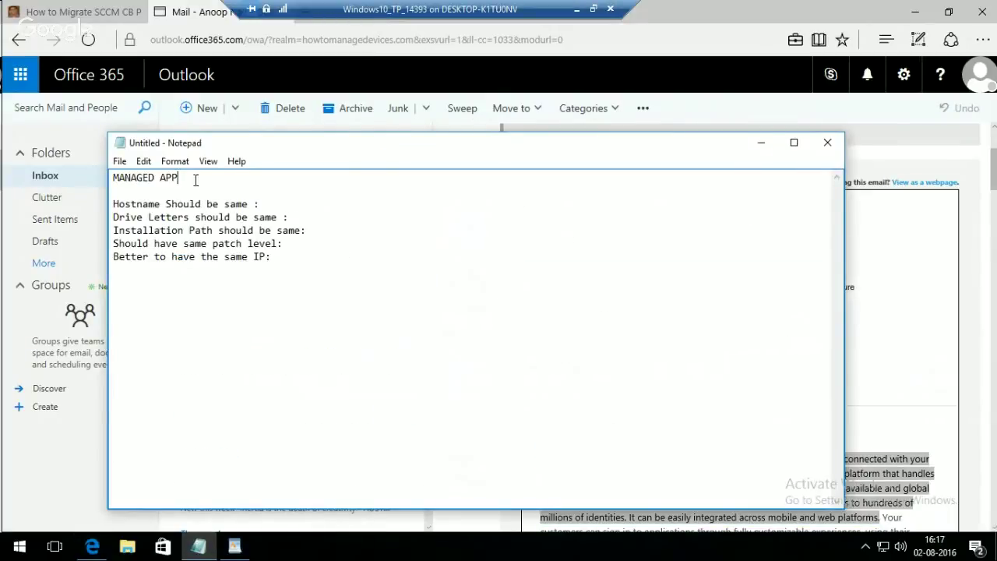
drag(195, 178, 111, 178)
click(294, 256)
key(Return)
key(Return)
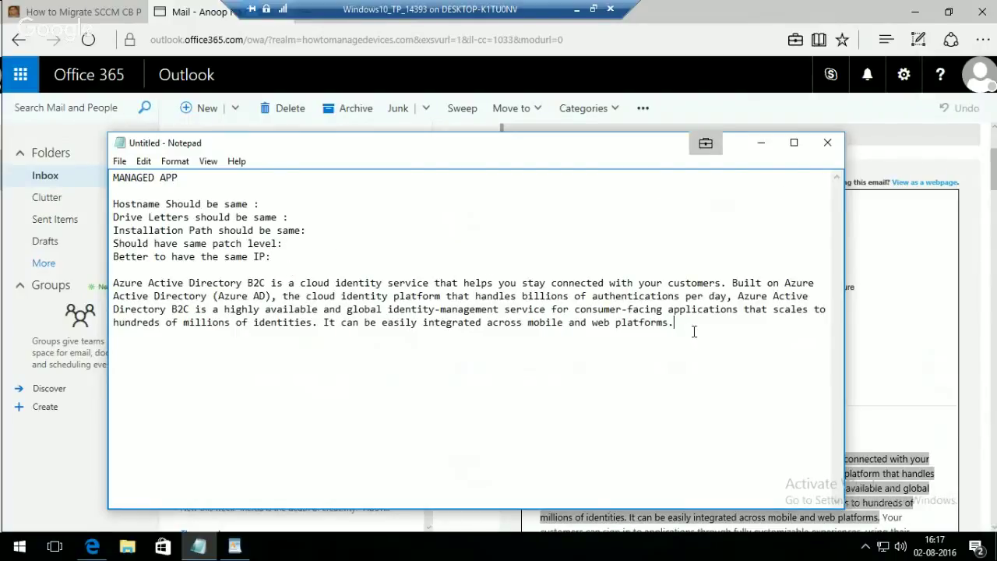
drag(694, 331, 114, 269)
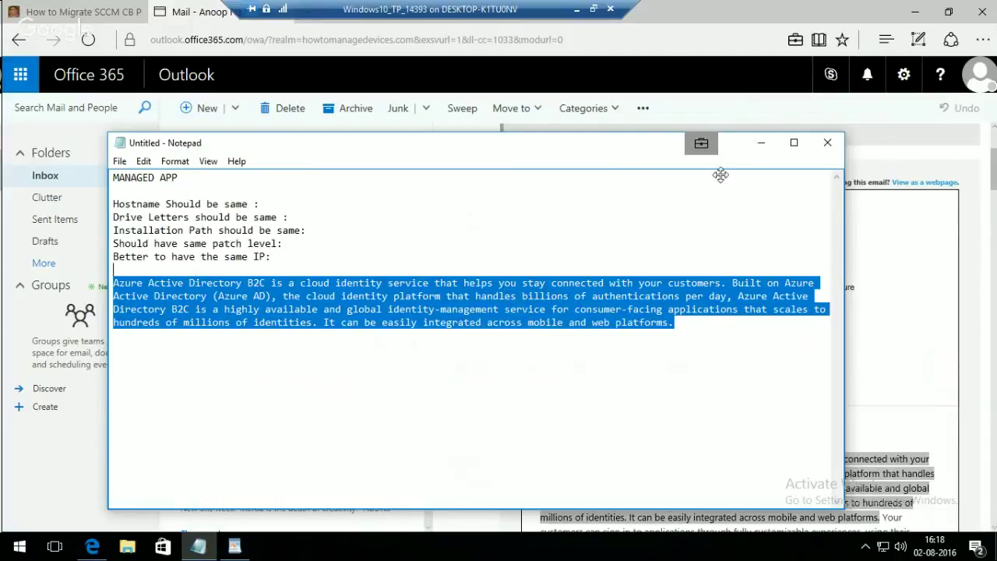
drag(703, 146, 732, 192)
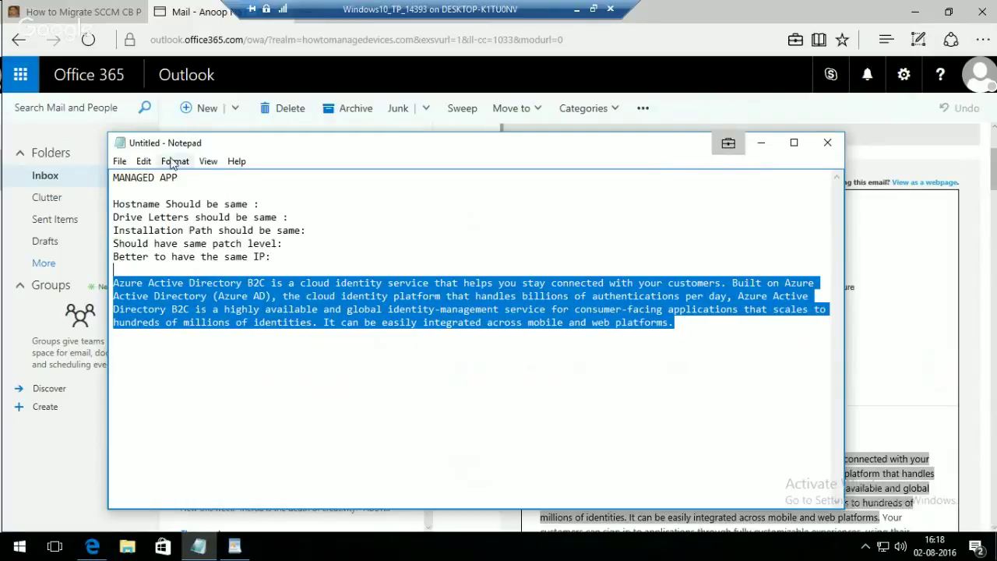
Save the Notepad file in Documents as "Coprdata" with Work (howtomanagedevices.com) file ownership
click(117, 161)
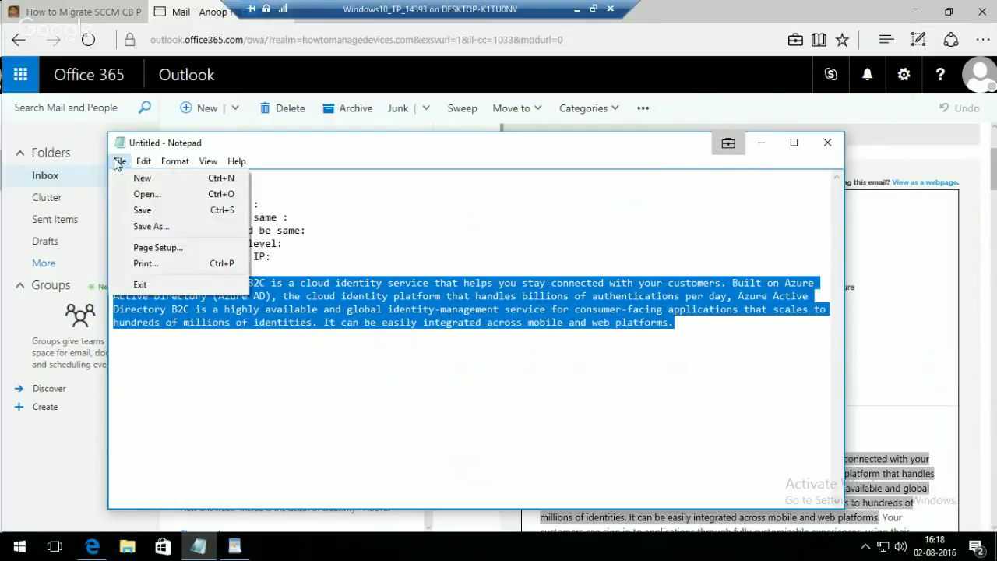
click(148, 226)
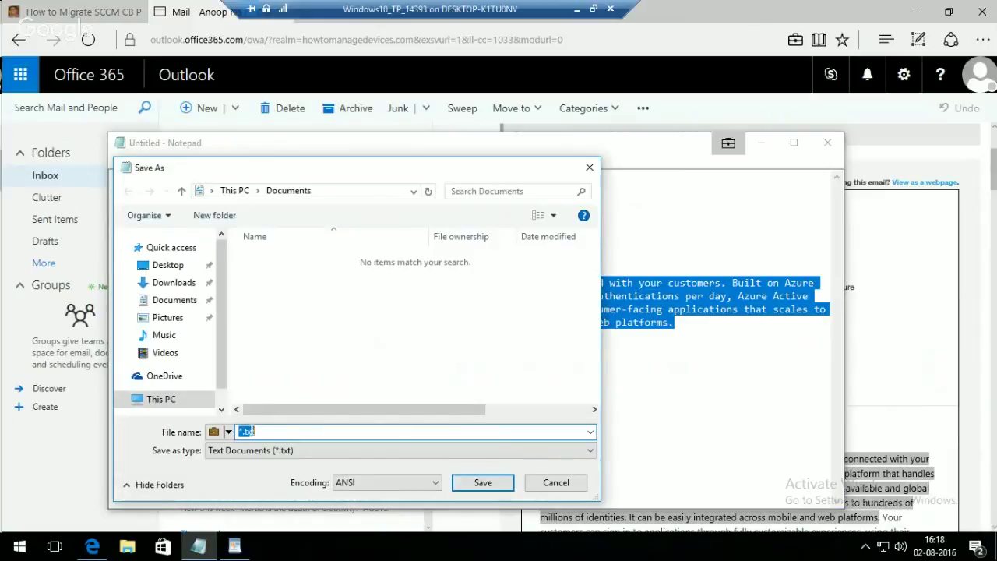
click(228, 433)
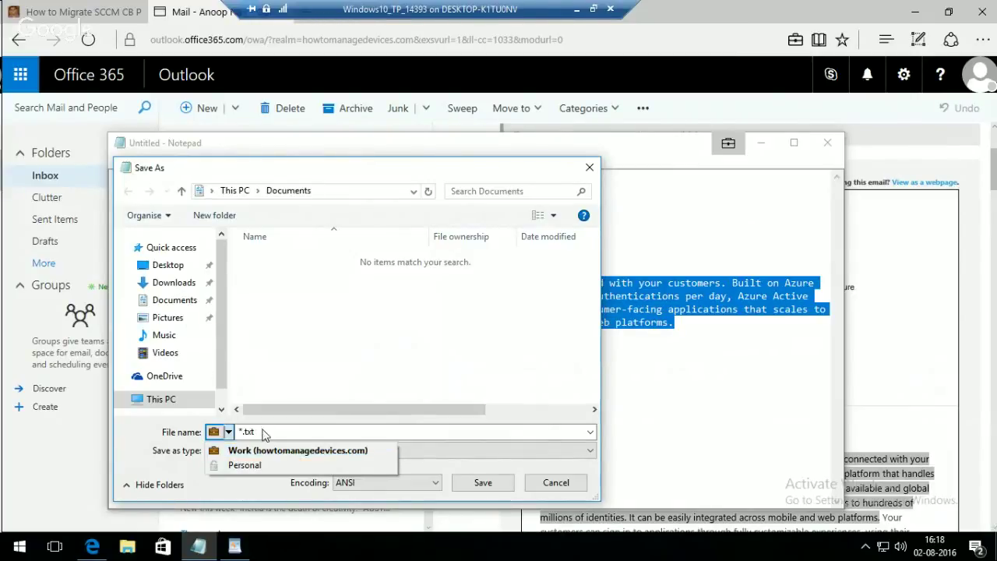
click(290, 434)
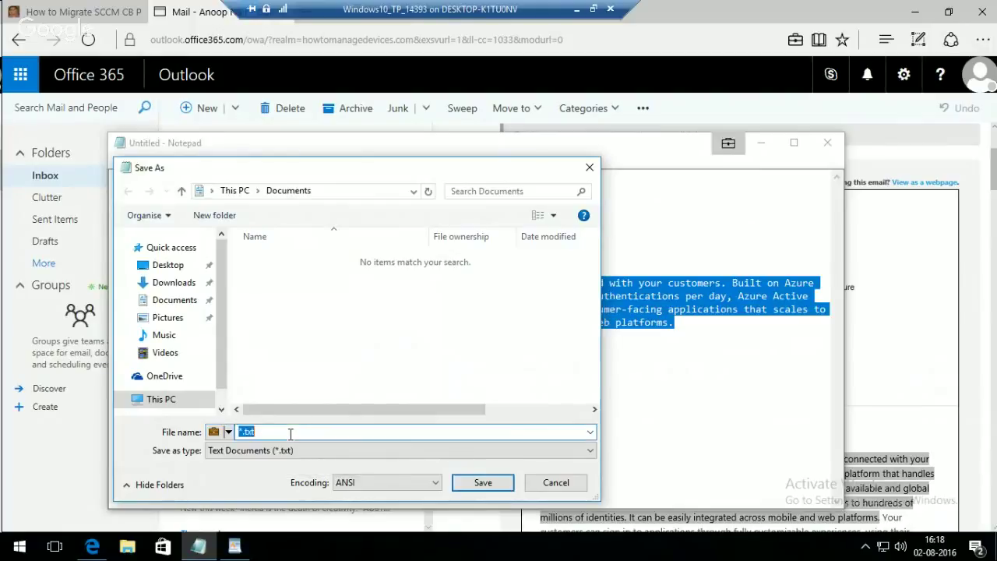
text(Coprdat)
click(225, 432)
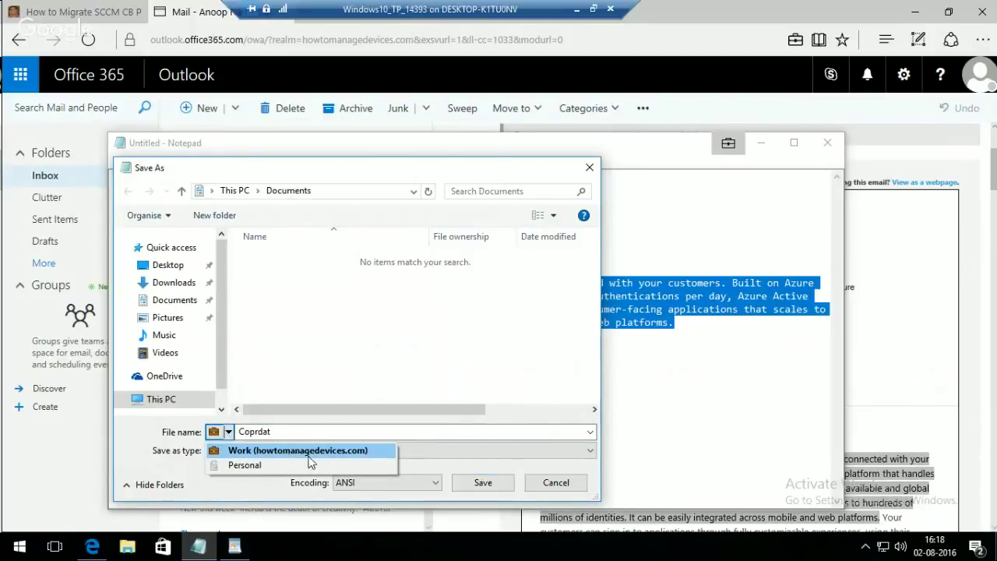
click(323, 434)
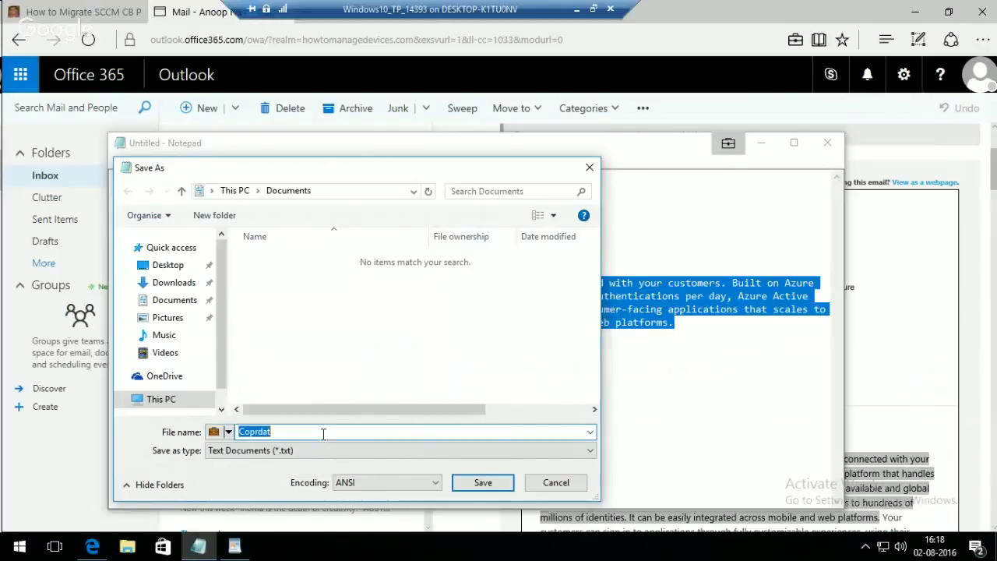
click(323, 433)
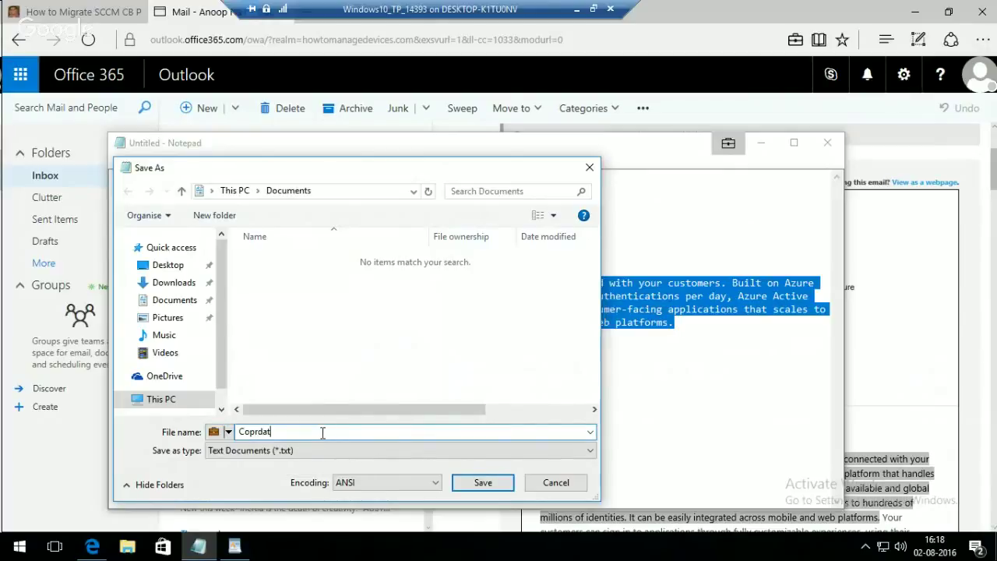
click(493, 484)
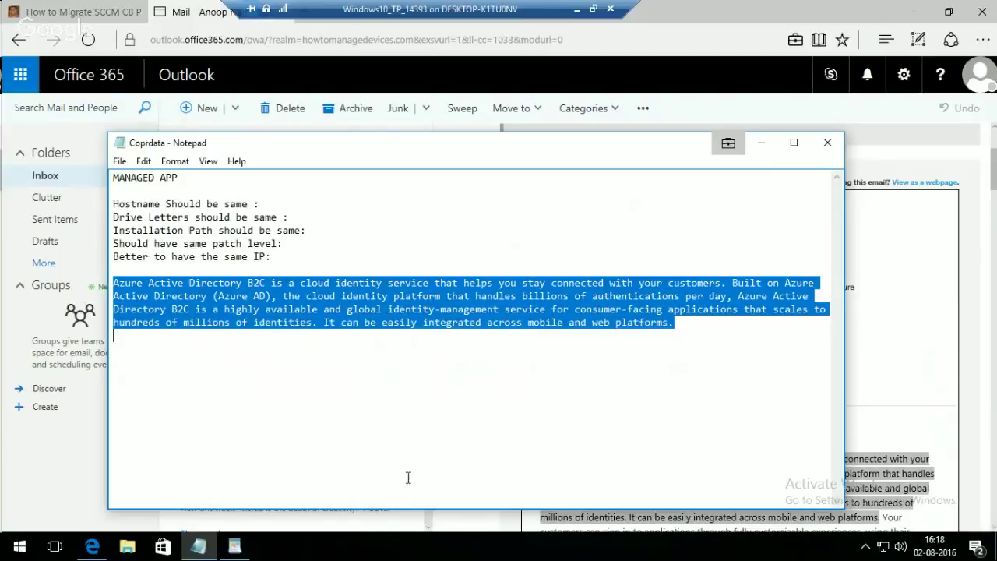
Copy the highlighted email text again in Edge and try to paste it below the prerequisite lines in WordPad
click(909, 488)
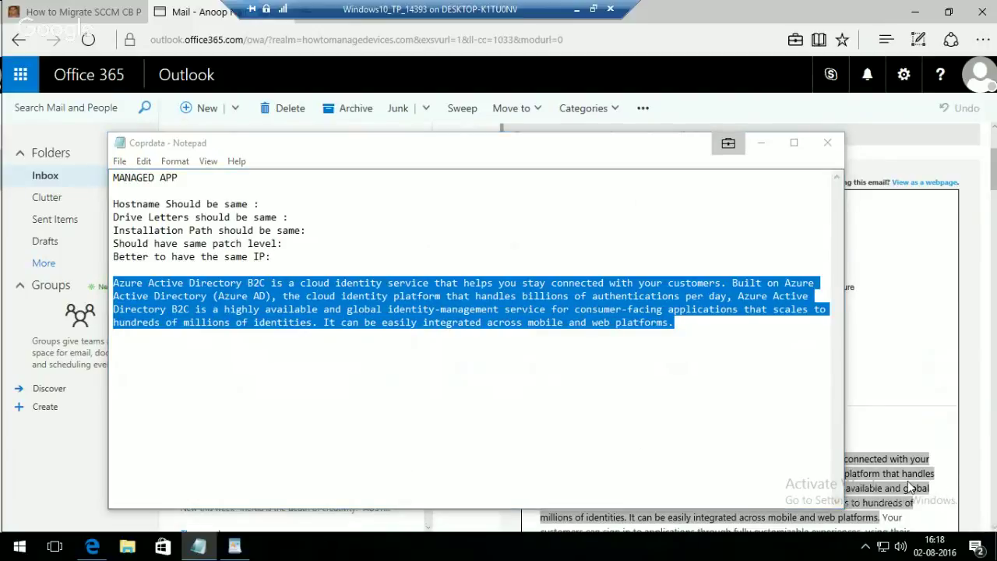
right_click(908, 487)
click(931, 462)
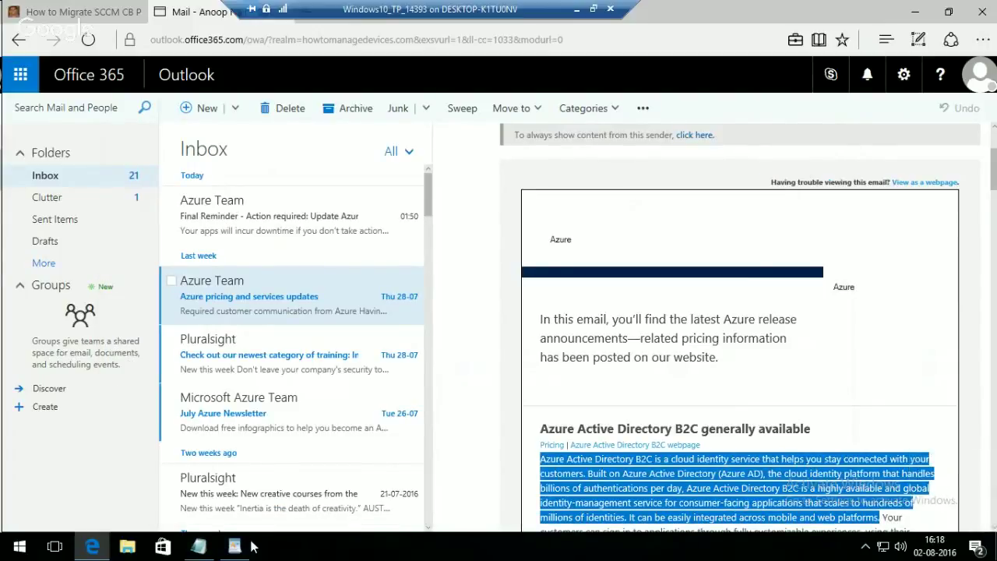
click(230, 543)
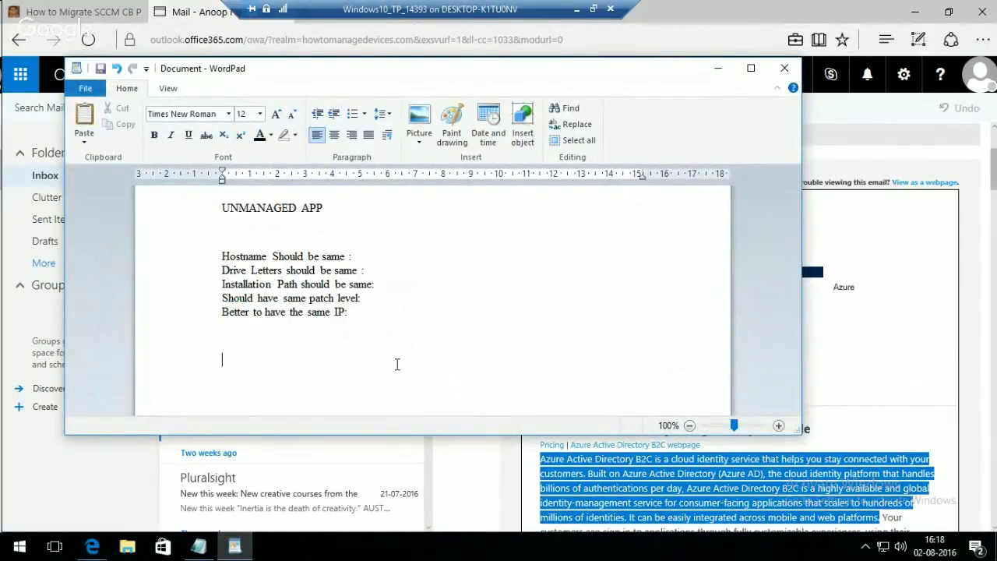
key(ctrl+v)
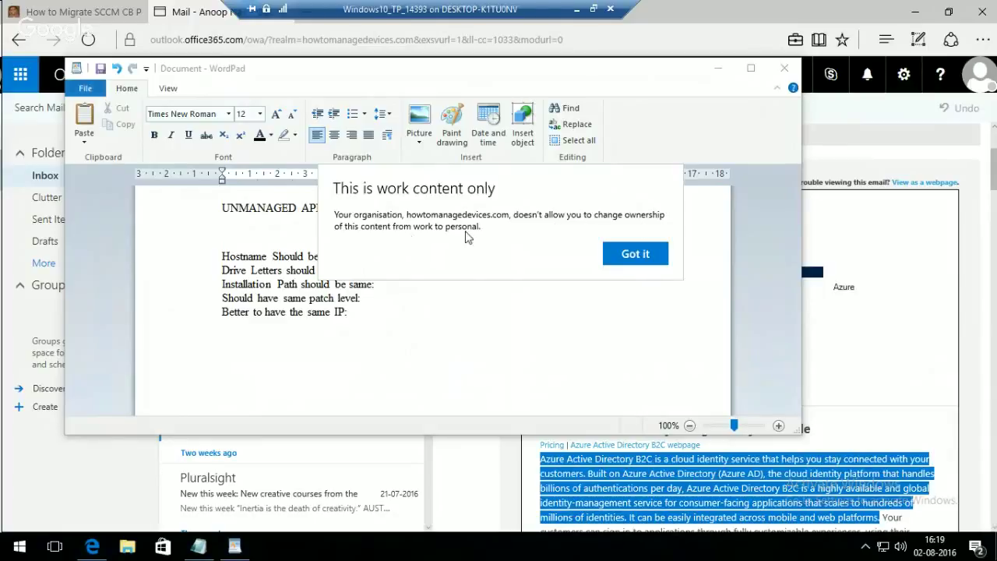
click(382, 339)
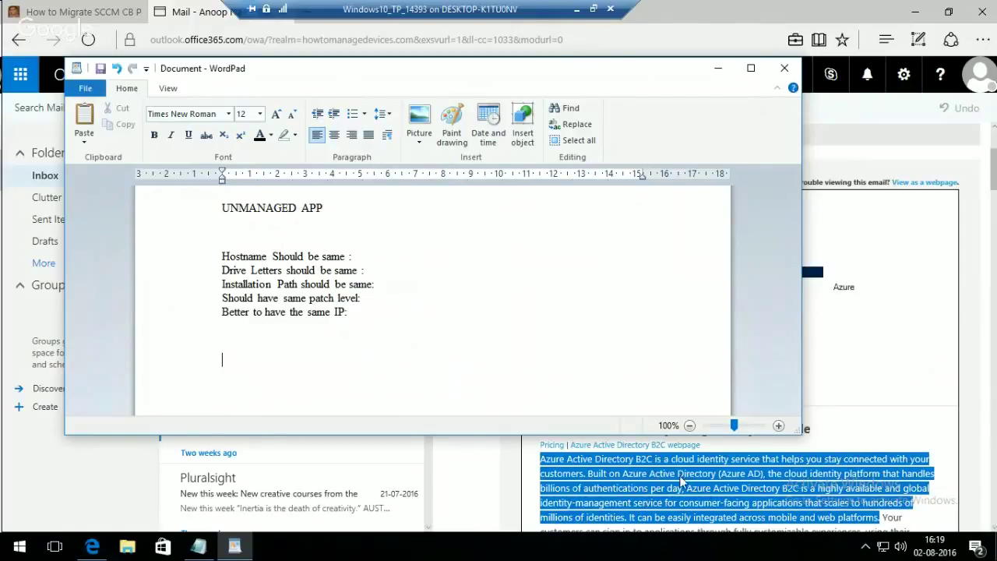
click(718, 67)
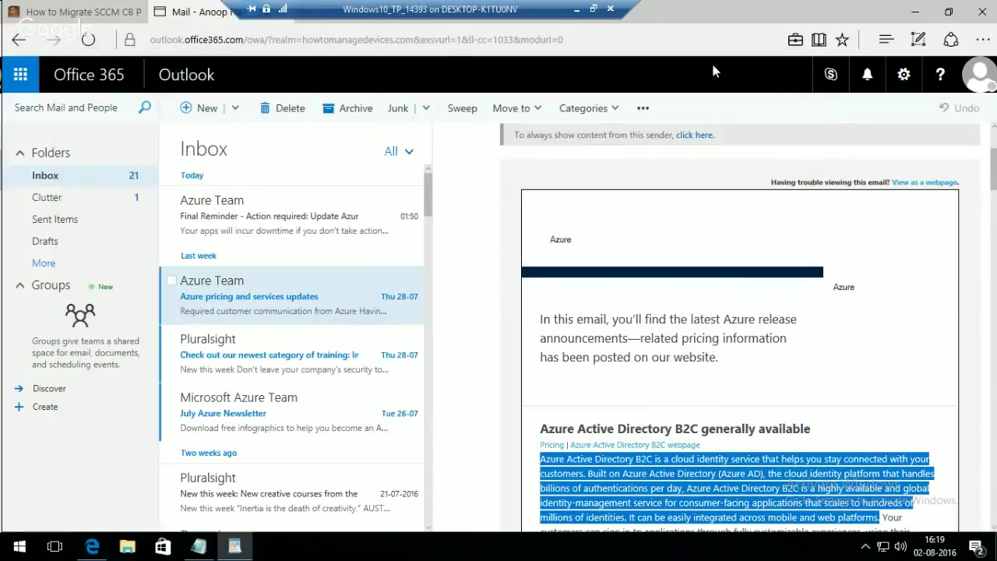
click(234, 547)
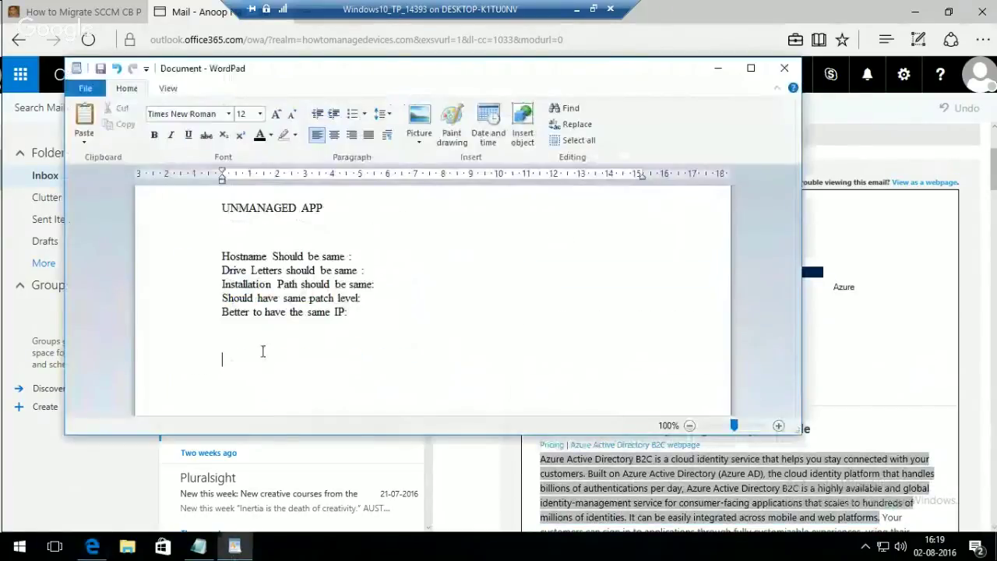